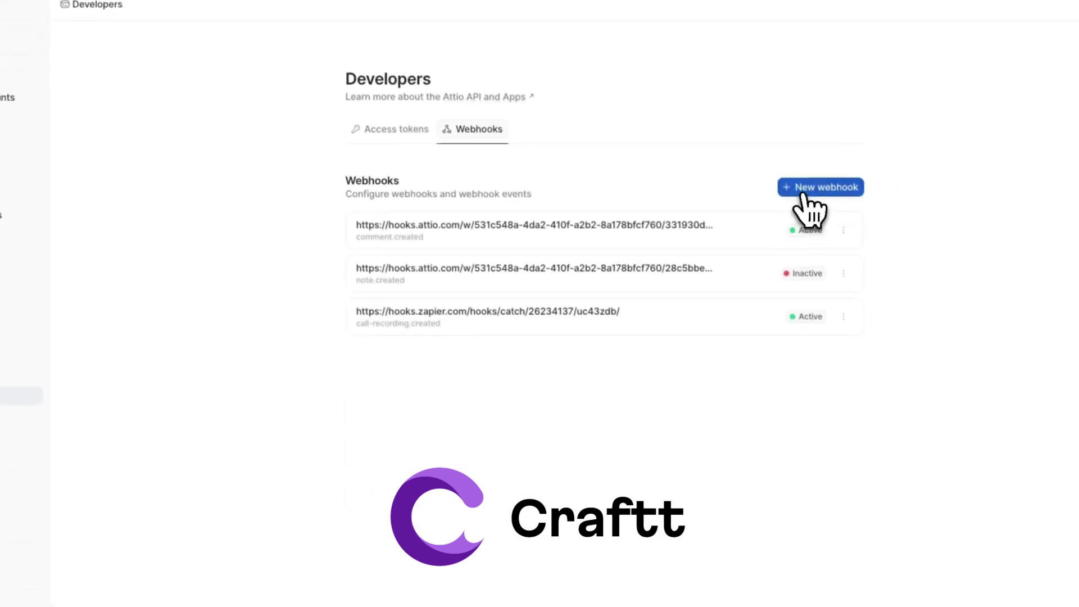
Create a webhook that subscribes to the note.created event, with the workflow's webhook URL as target, and save it.
left_click(593, 371)
scroll(475, 475, "down", 10)
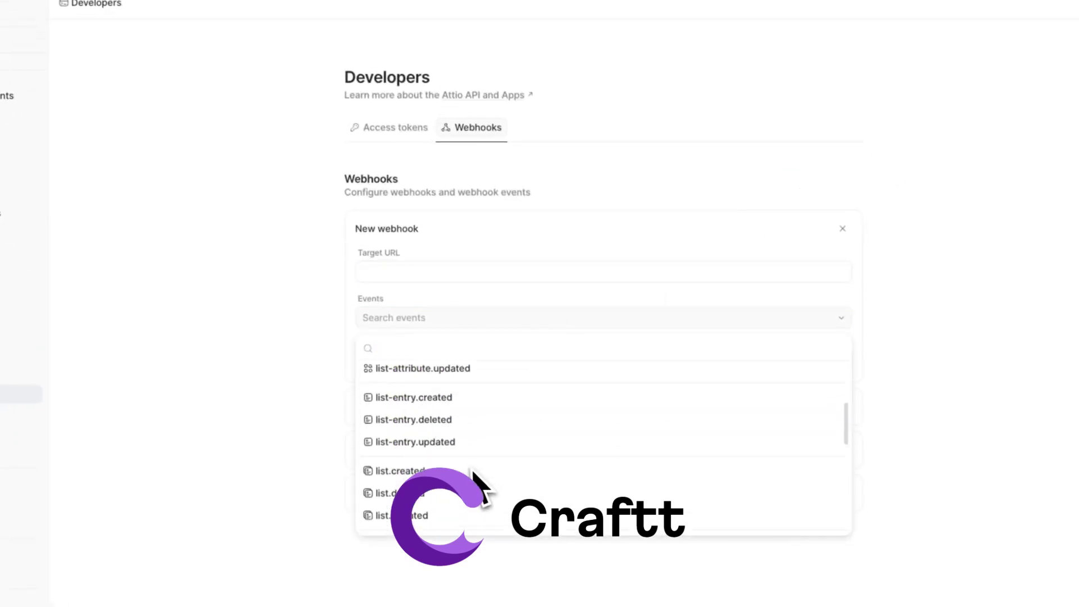
scroll(452, 416, "up", 3)
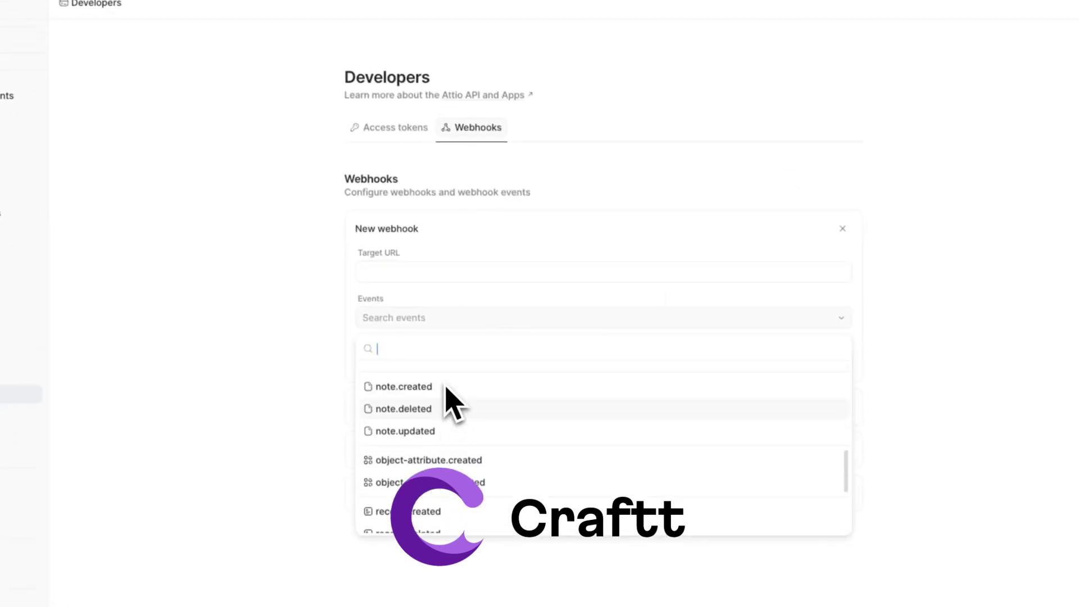
left_click(437, 415)
left_click(438, 270)
key("ctrl+v")
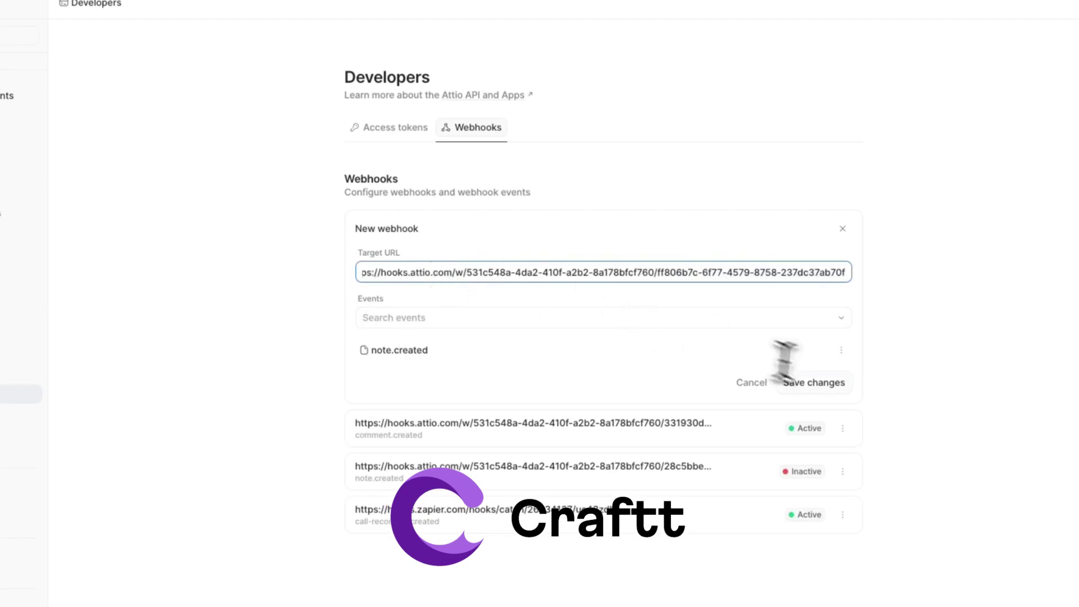
left_click(814, 382)
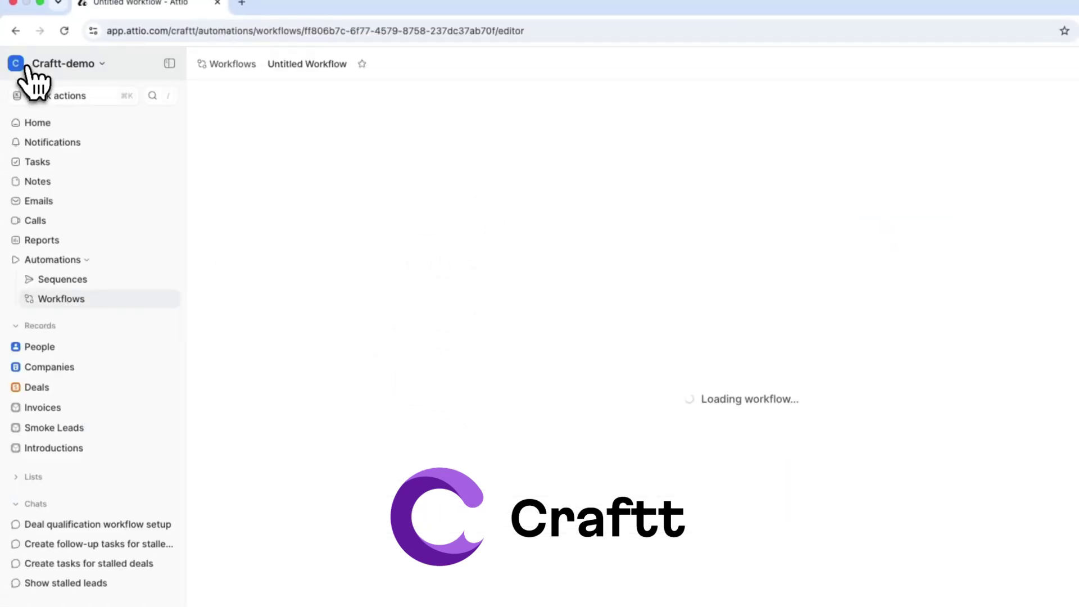
Add a Parse JSON block after the Webhook received trigger in the untitled workflow.
left_click(630, 407)
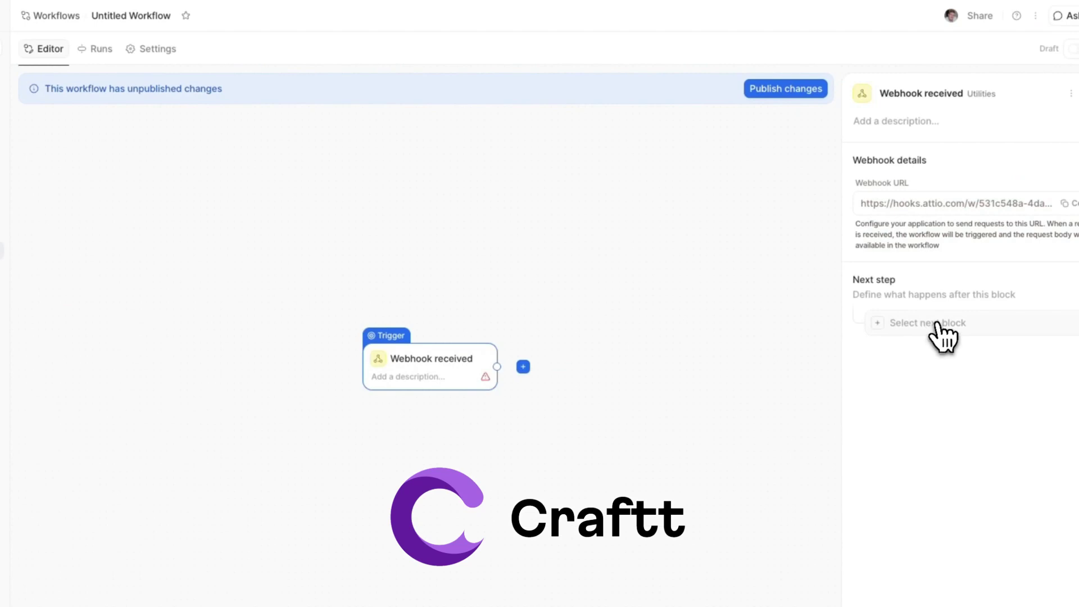
left_click(924, 327)
scroll(922, 421, "down", 1)
scroll(919, 417, "down", 5)
left_click(921, 424)
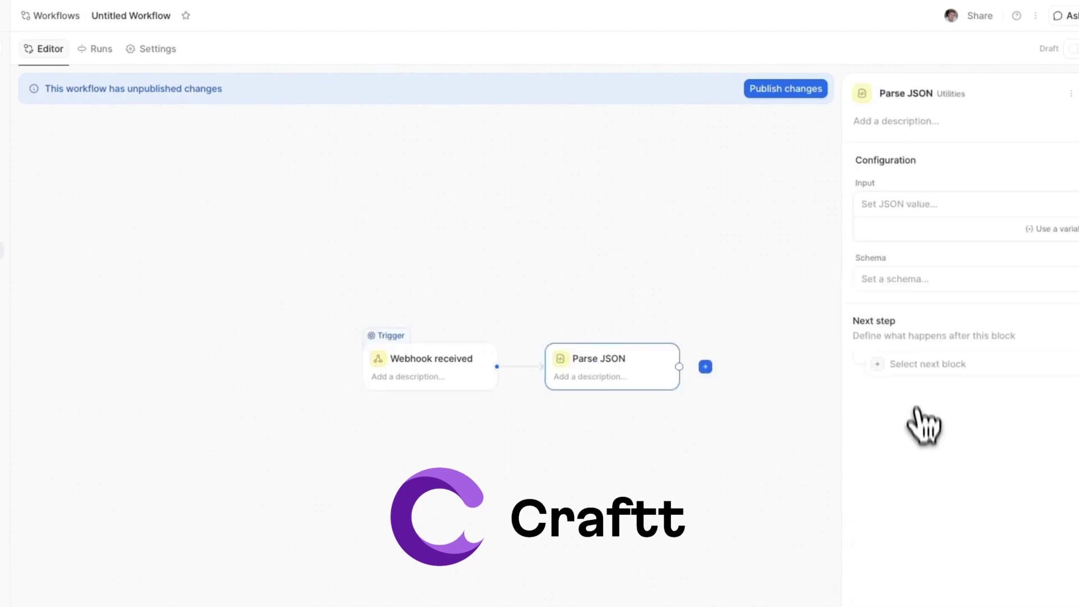
Set the Parse JSON input to the trigger's Request body variable and open its schema for a sample payload.
left_click(921, 219)
left_click(1009, 227)
left_click(977, 270)
left_click(934, 274)
left_click(903, 277)
left_click(627, 405)
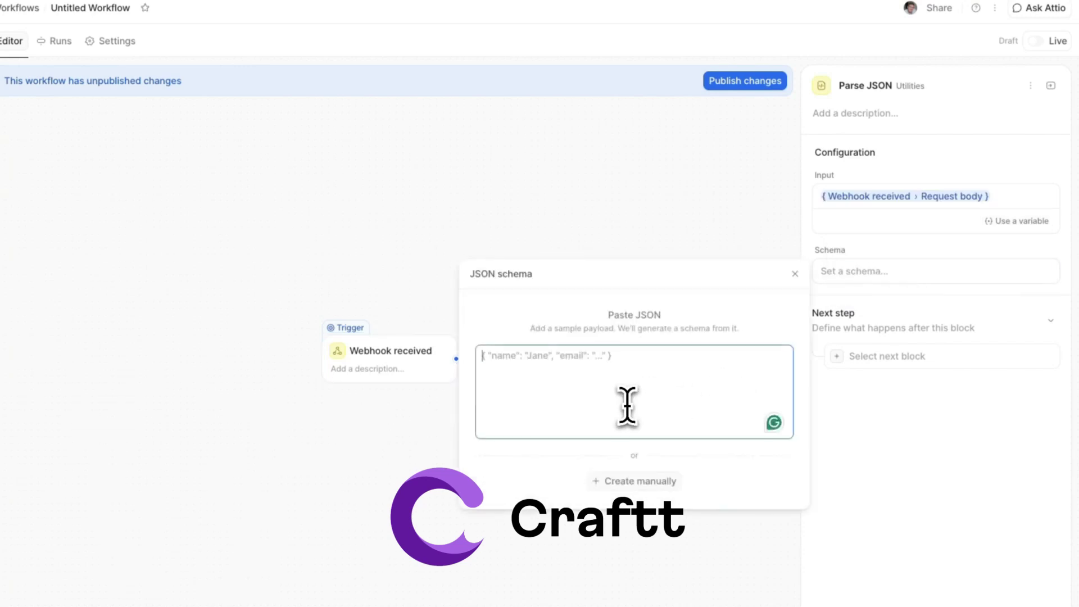
Search the web for "attio developer doc" in a new browser tab and open the REST API section of Attio Docs.
key("super+t")
type("attio developer doc")
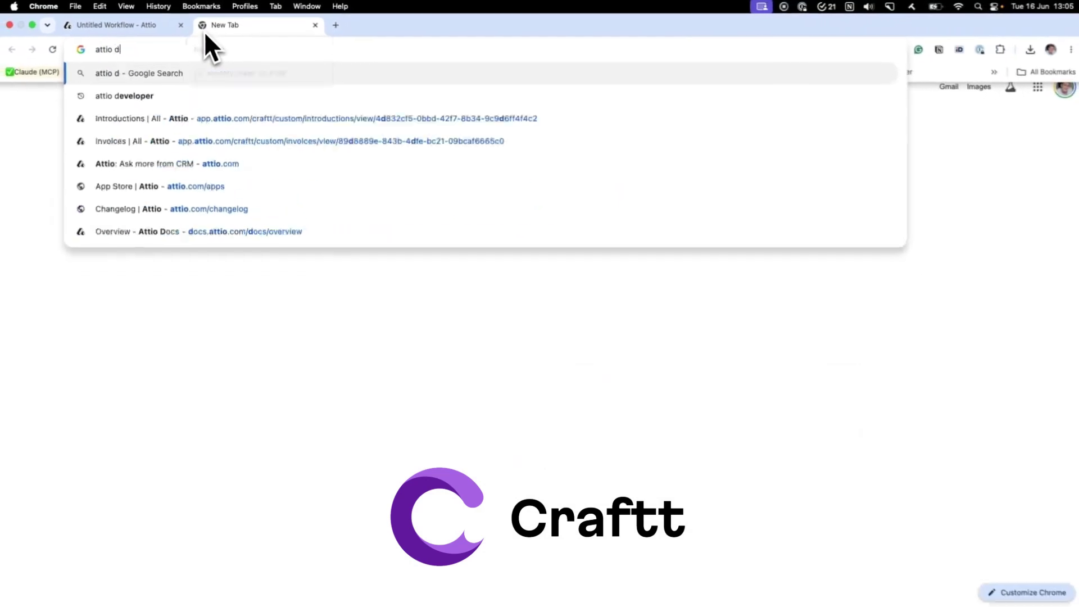
key("Return")
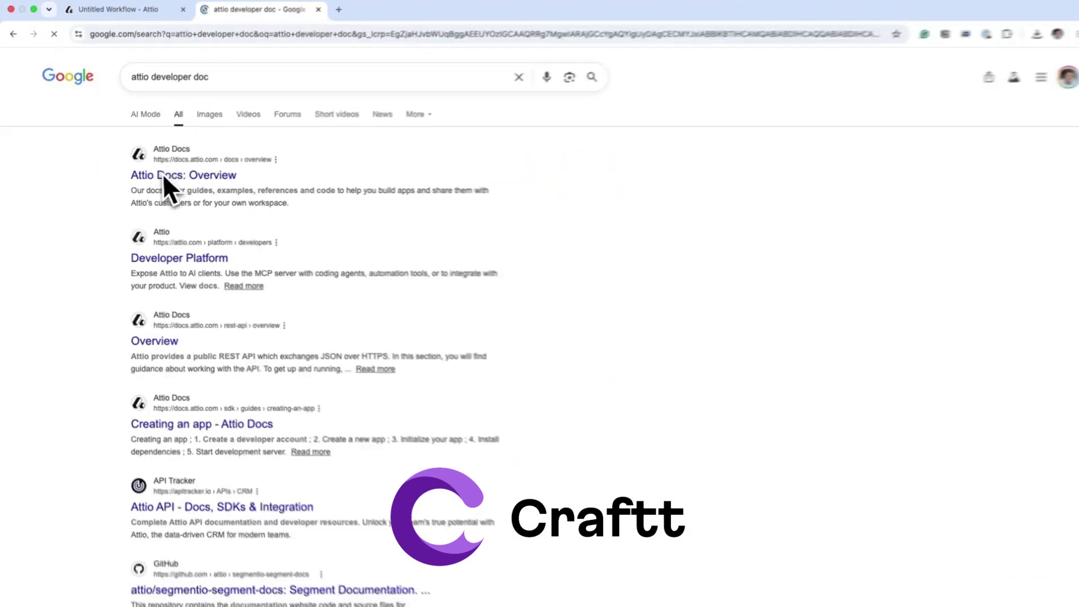
left_click(165, 176)
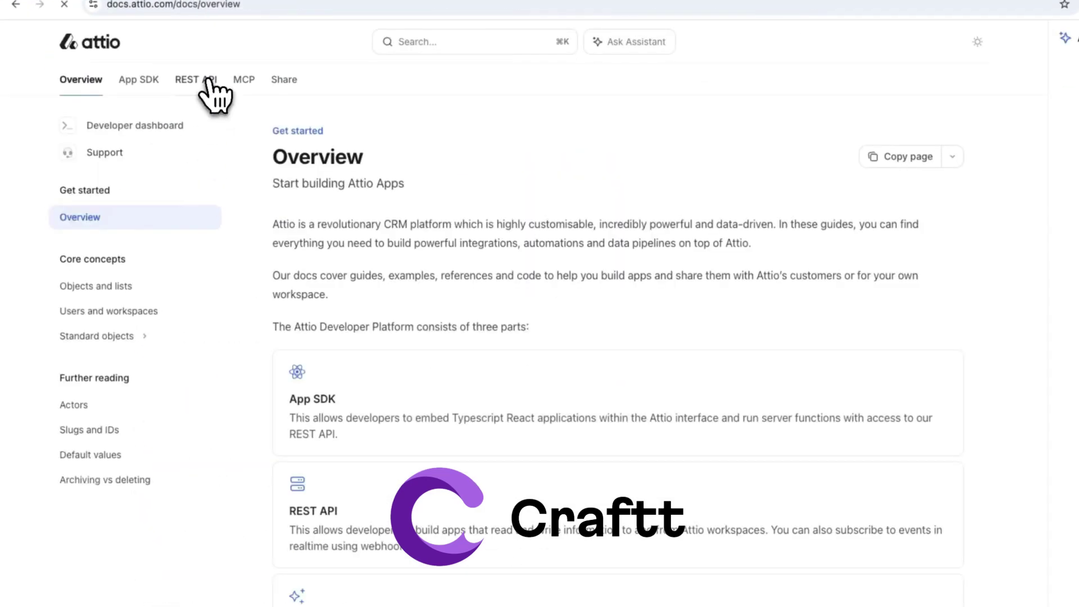
left_click(208, 79)
Find the Note created event in the docs' webhook reference and copy its example JSON payload.
scroll(180, 439, "down", 8)
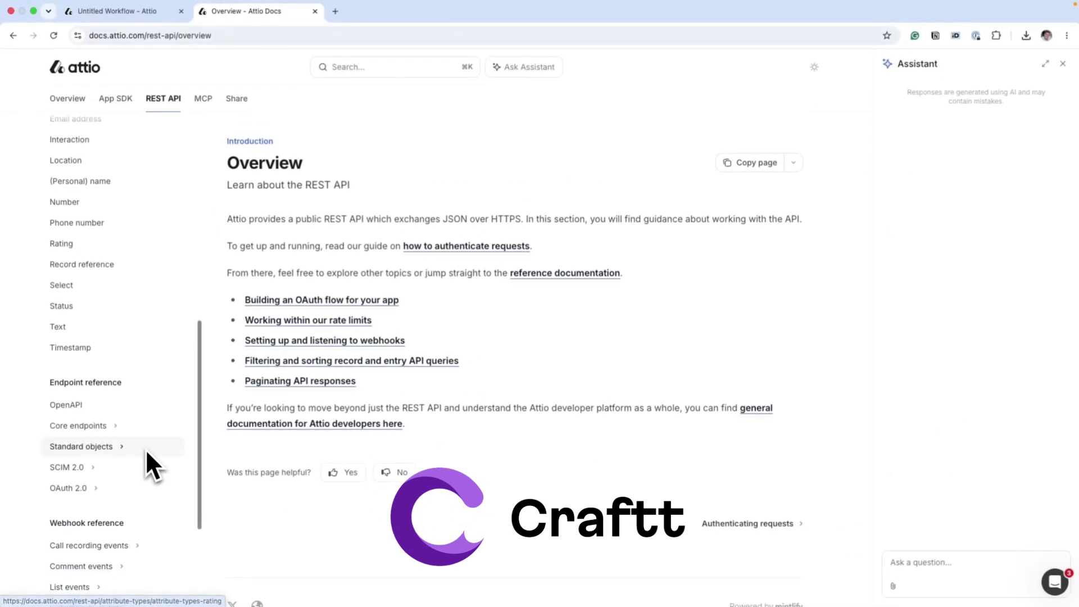
scroll(146, 450, "down", 6)
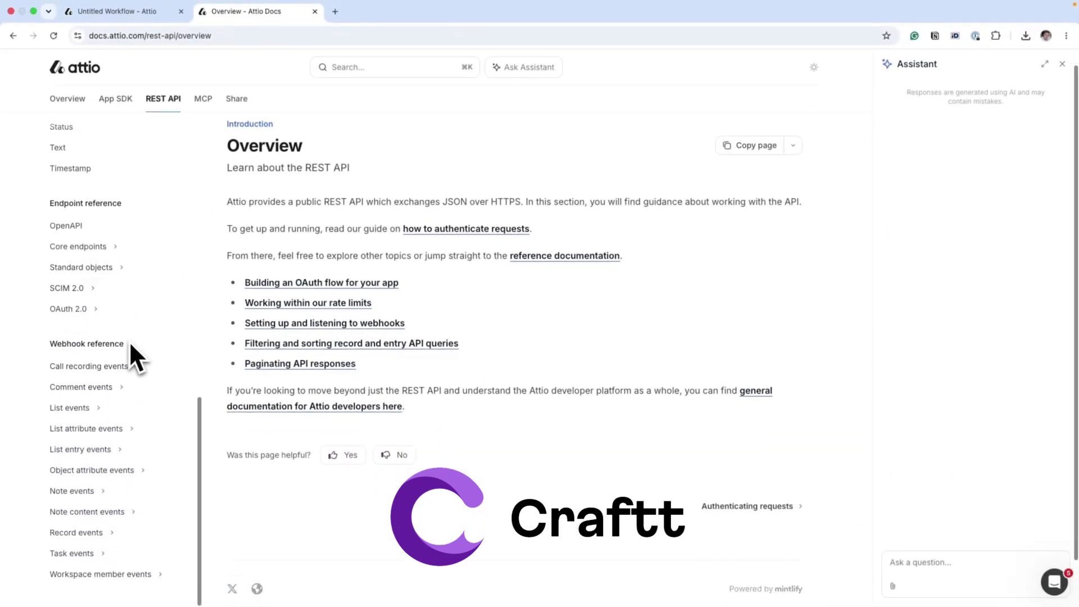
scroll(127, 304, "up", 1)
left_click(110, 287)
scroll(111, 438, "down", 3)
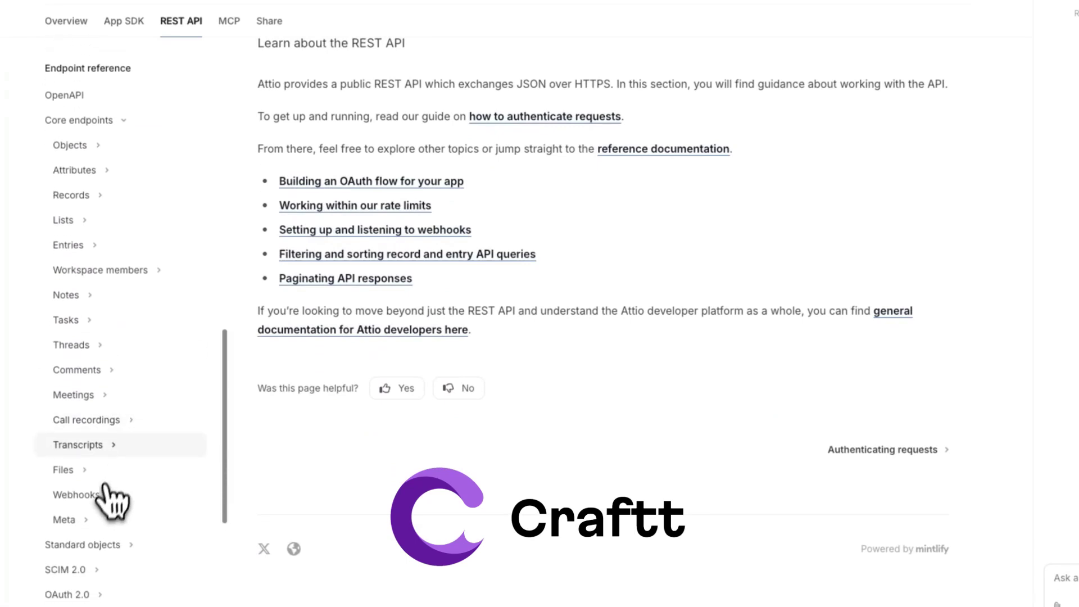
left_click(96, 493)
left_click(105, 500)
scroll(109, 503, "down", 5)
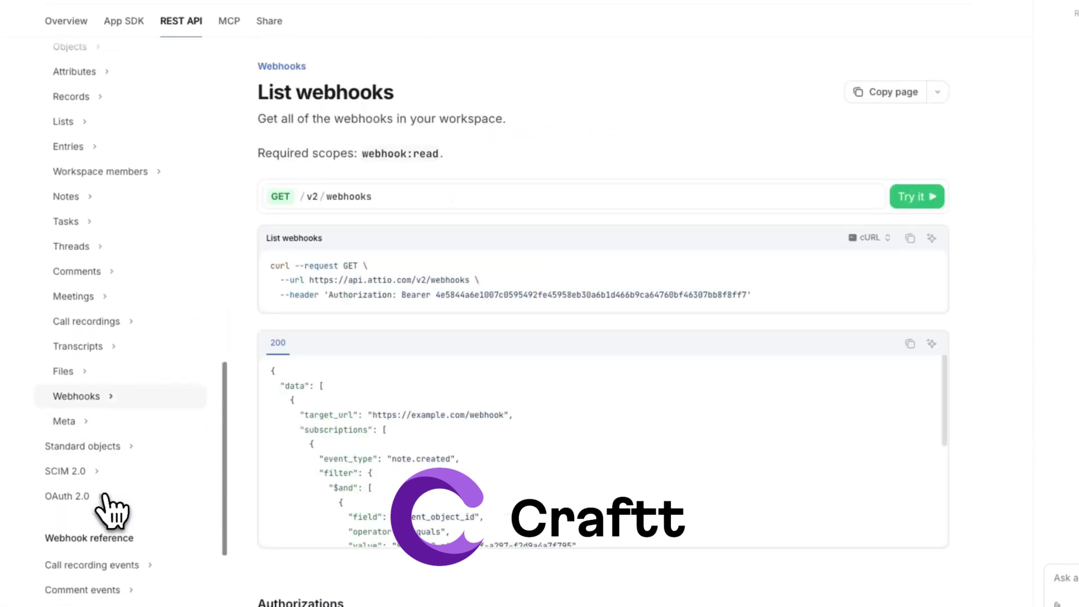
scroll(118, 465, "down", 3)
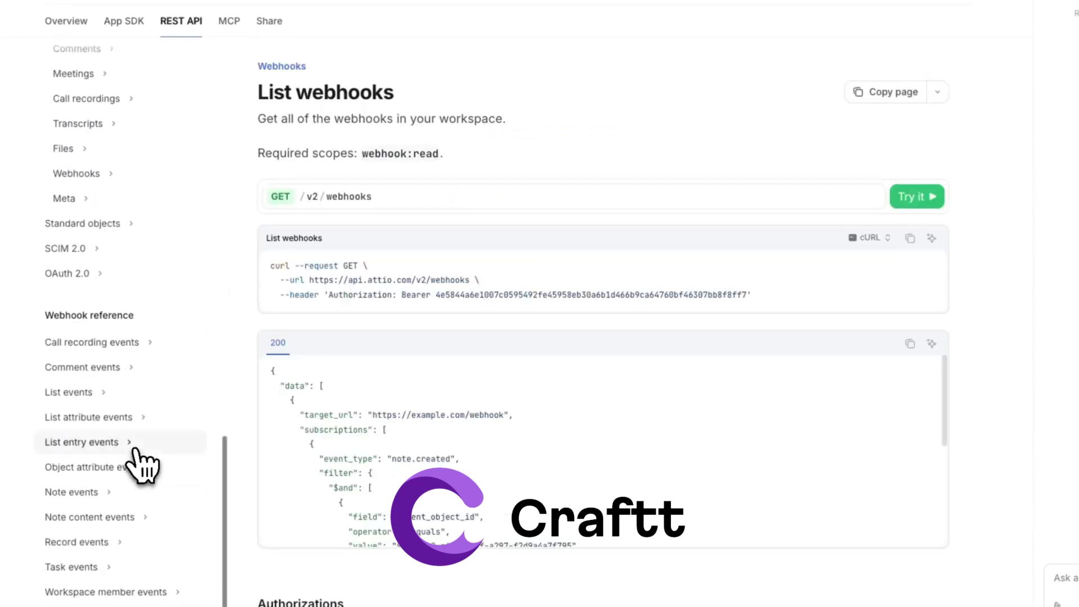
left_click(87, 494)
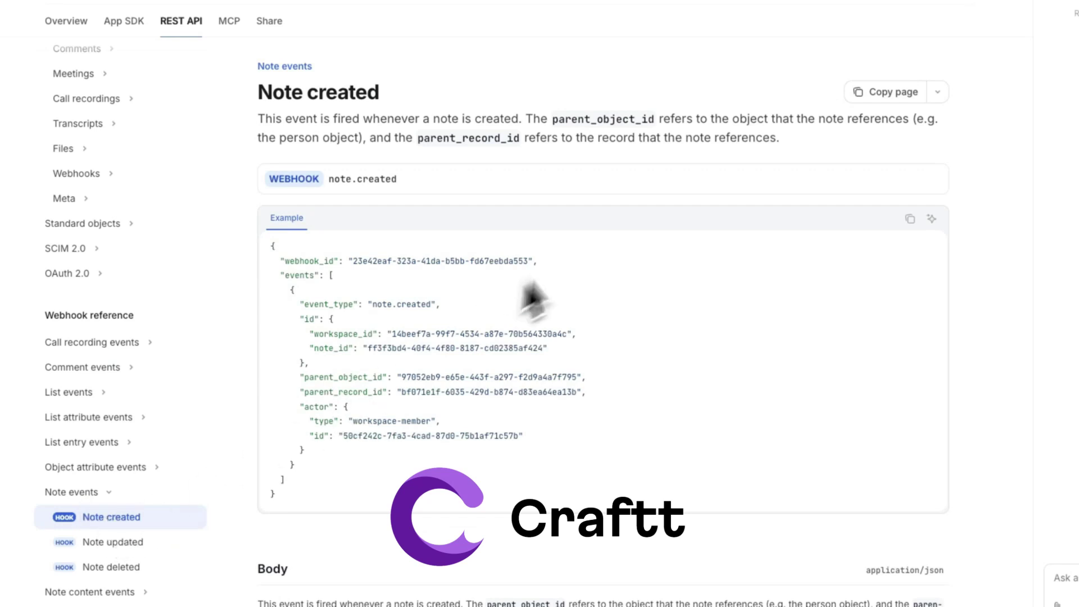
left_click(911, 219)
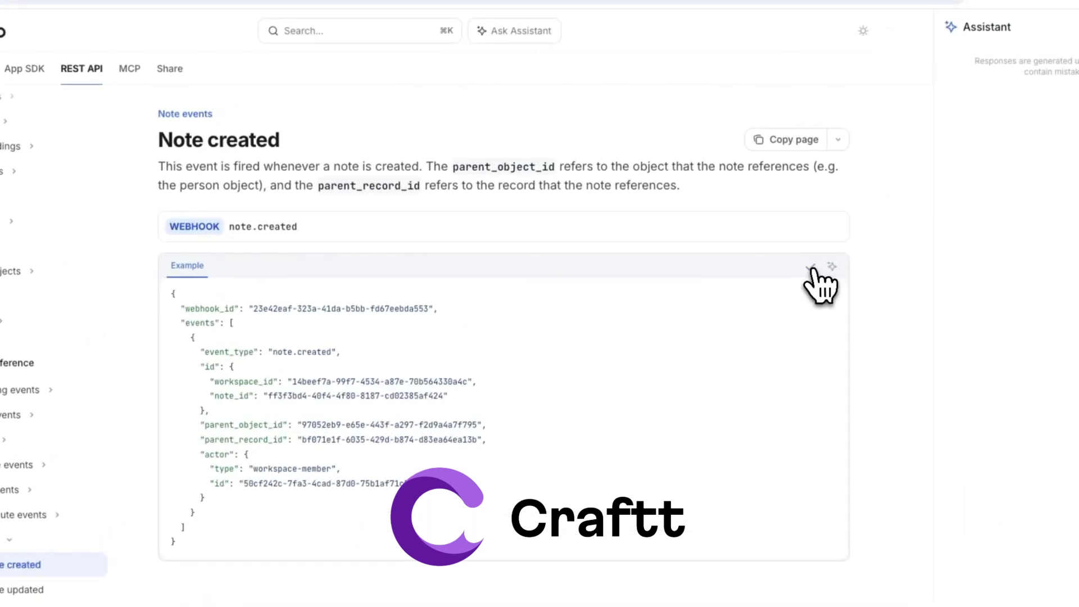
Return to the workflow, paste the copied payload into the Parse JSON schema, generate the schema and save it.
scroll(539, 294, "down", 5)
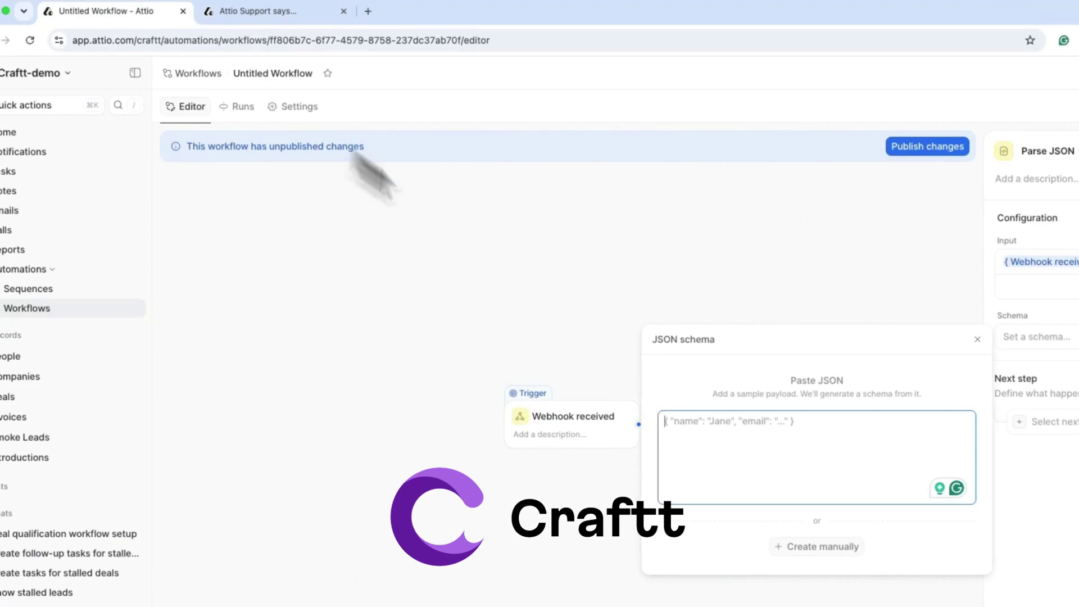
key("super+v")
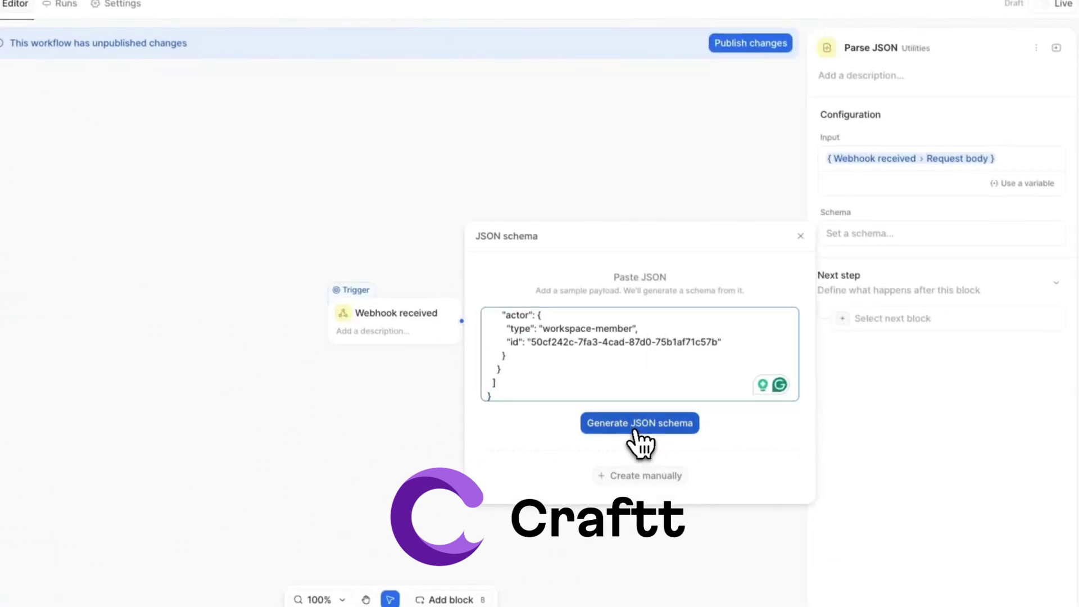
left_click(636, 432)
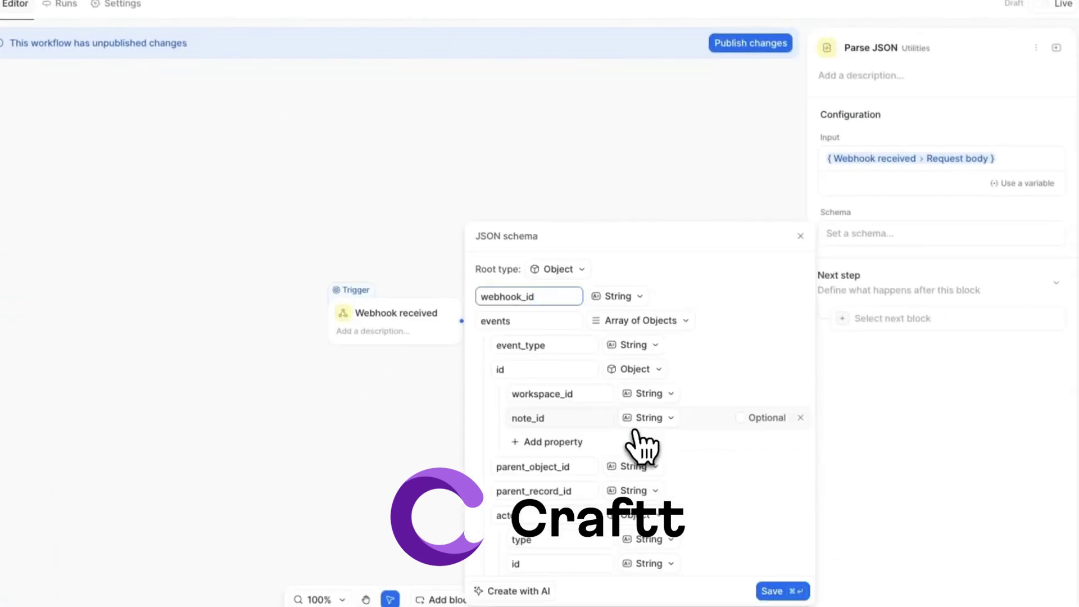
left_click(780, 591)
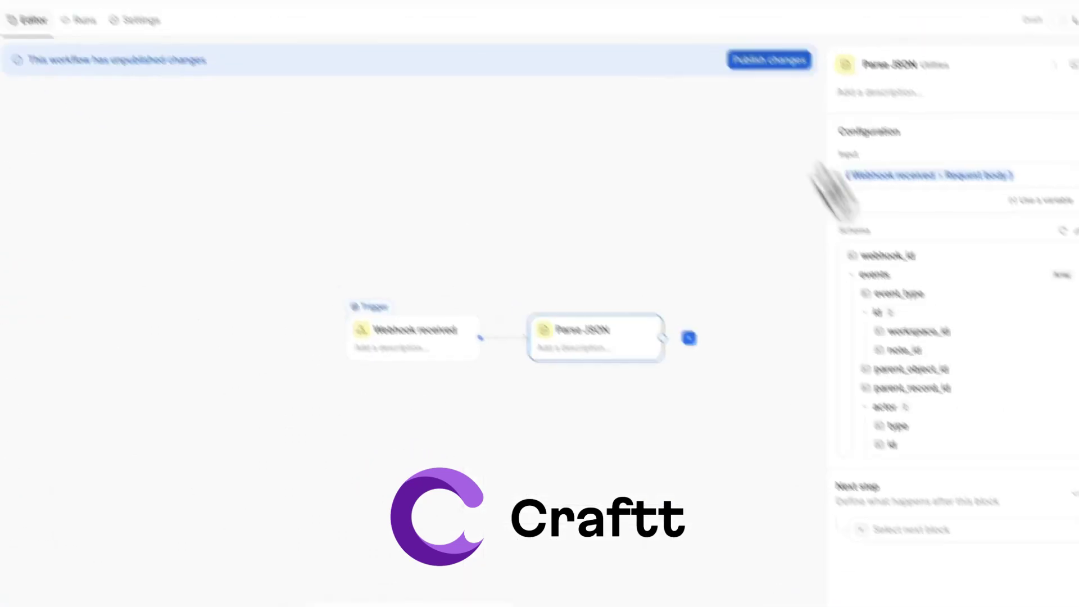
Create a new note titled "Test" on the first suggested person's record, with "test" as its body.
left_click(0, 163)
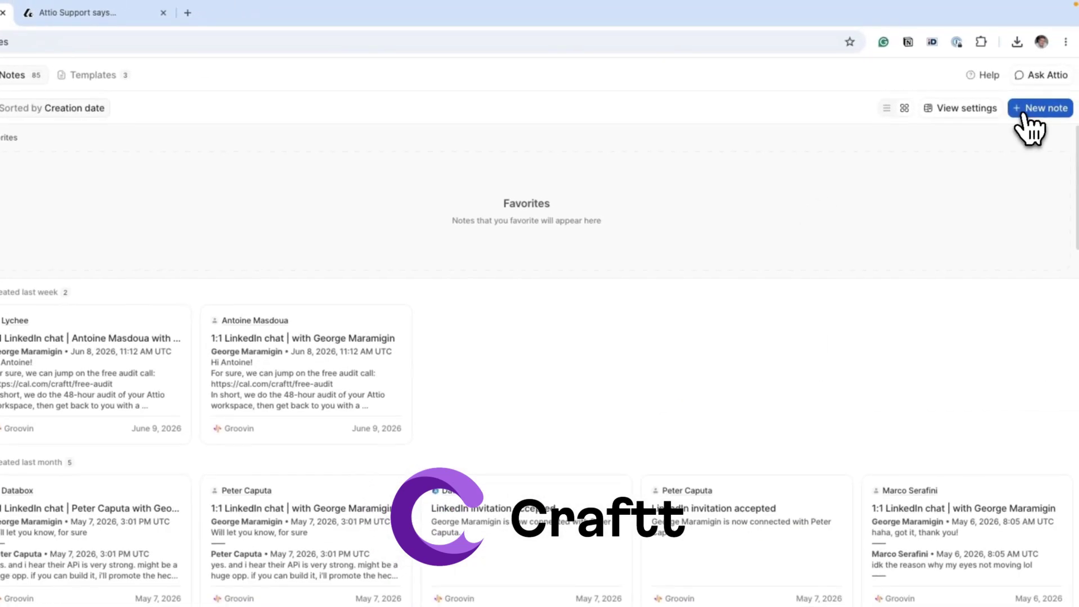
left_click(1059, 105)
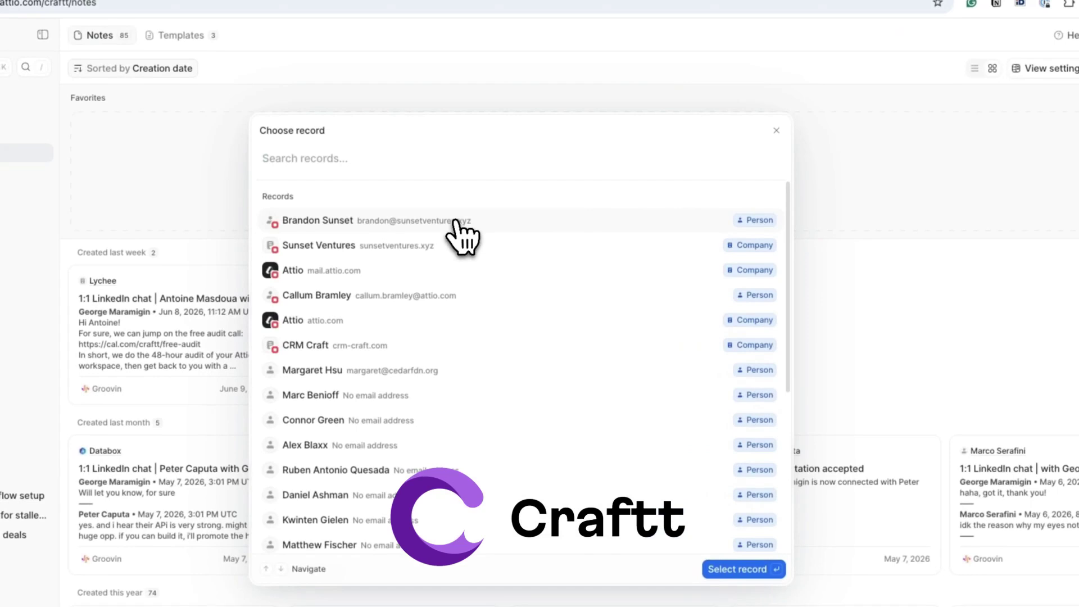
left_click(455, 222)
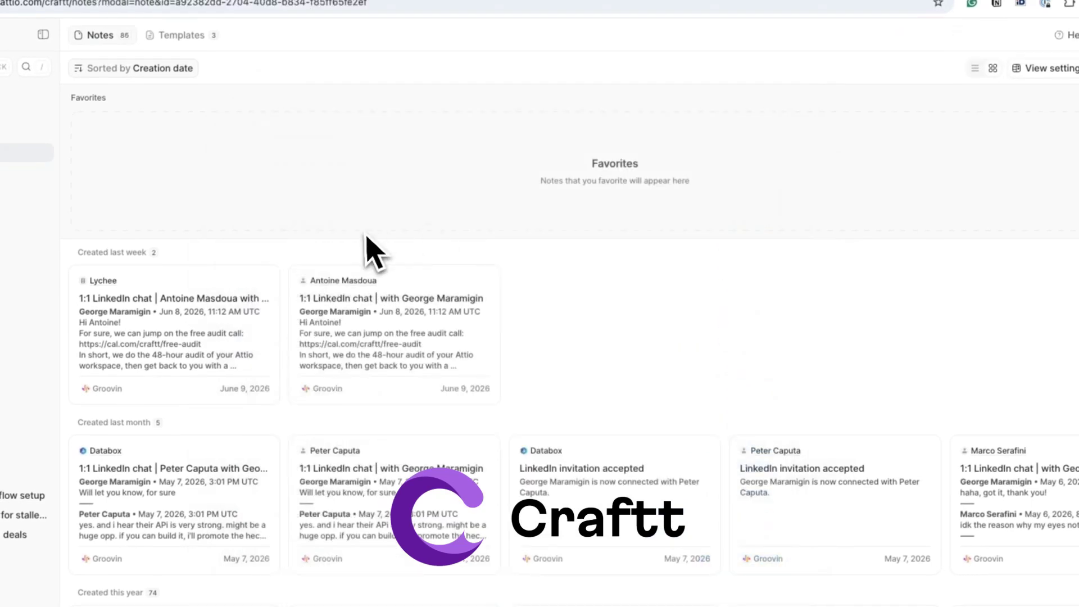
type("Test")
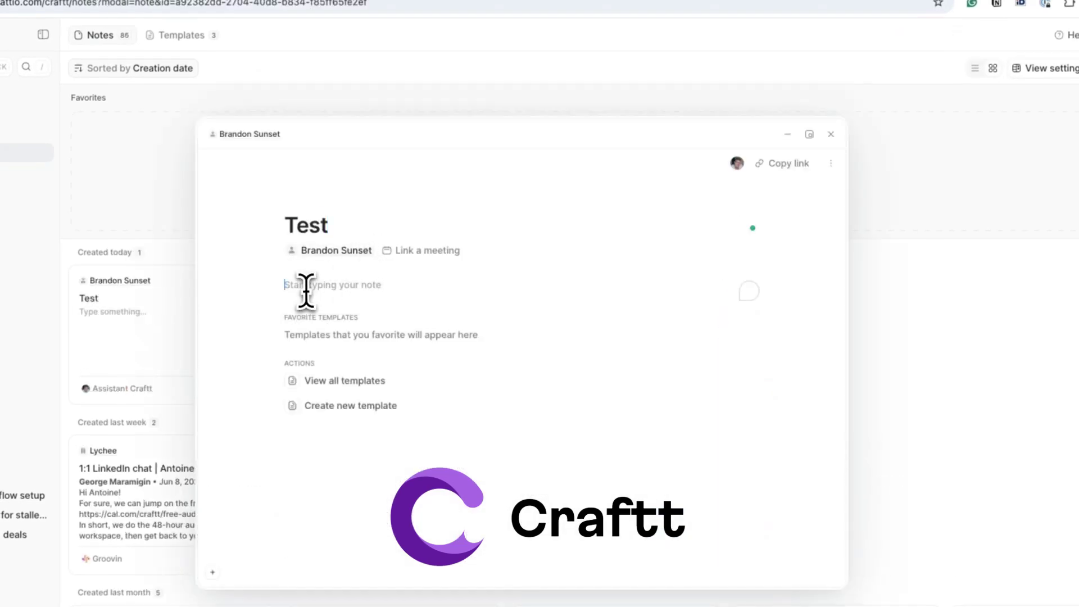
left_click(303, 287)
type("test")
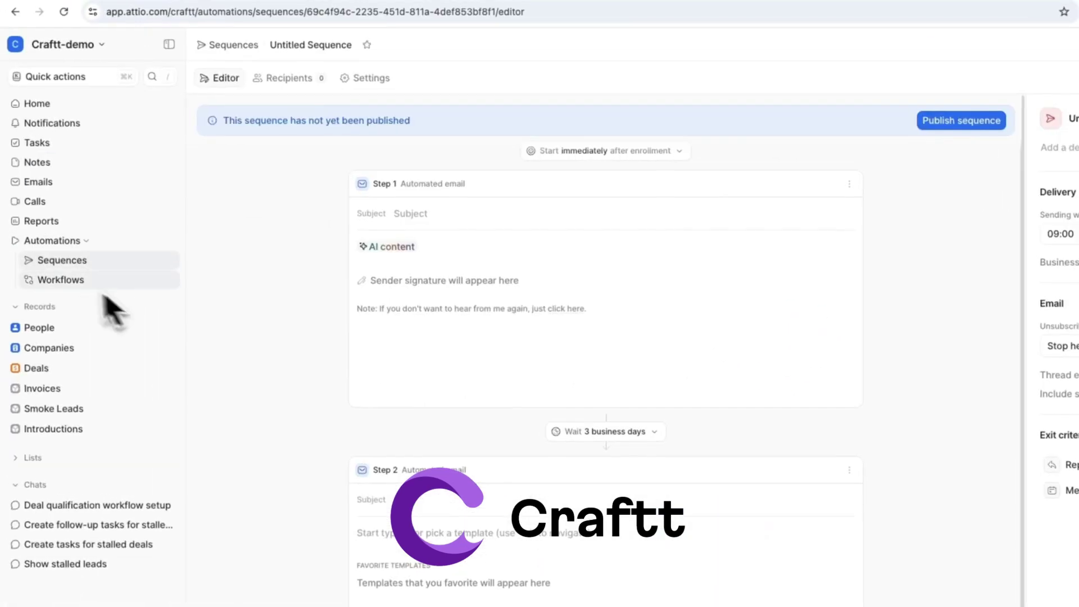
Open the workflow's Run #1 and examine the Parse JSON outputs, highlighting the parent_object_id value.
left_click(104, 280)
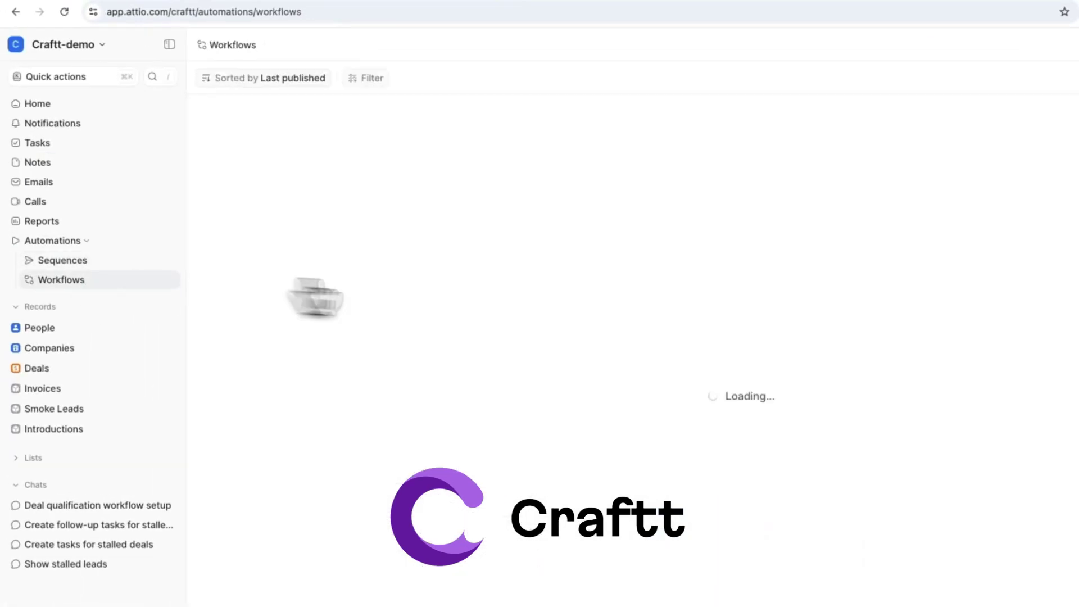
left_click(478, 293)
left_click(279, 84)
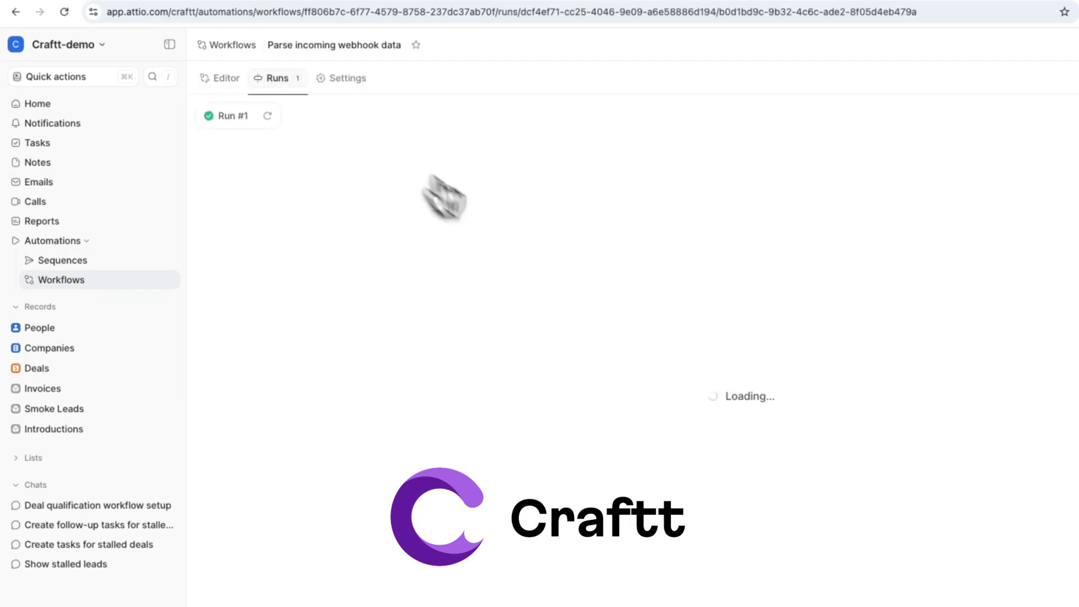
left_click(683, 396)
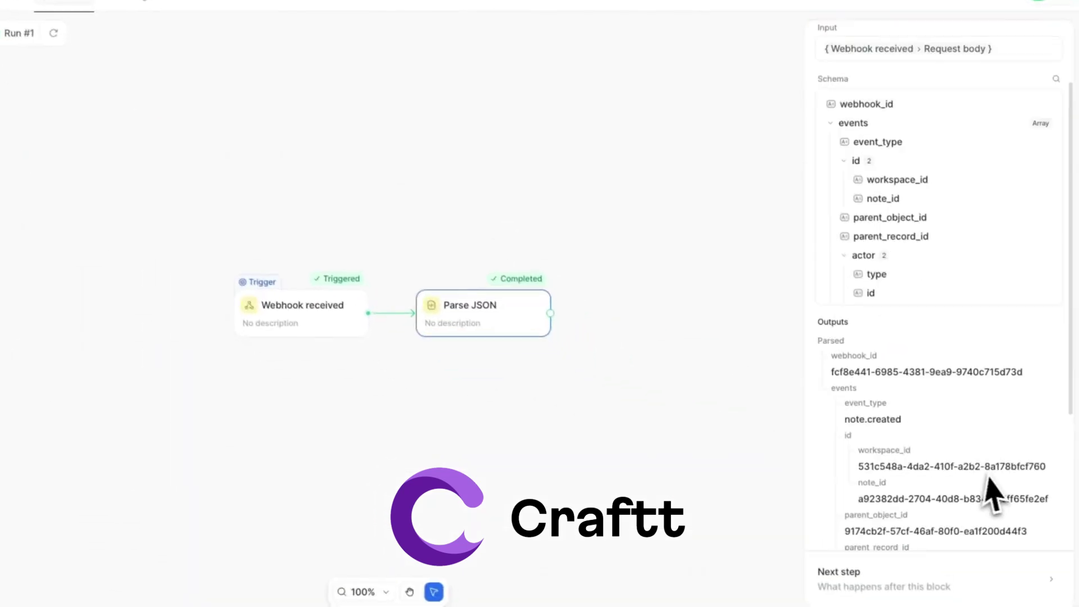
scroll(992, 495, "down", 4)
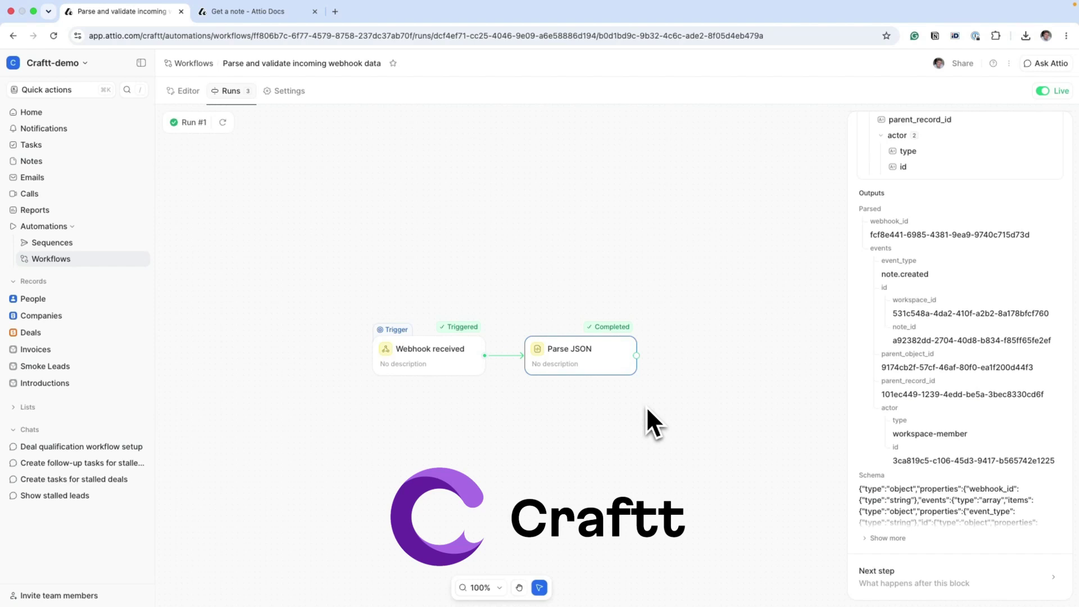
left_click_drag(881, 367, 1026, 378)
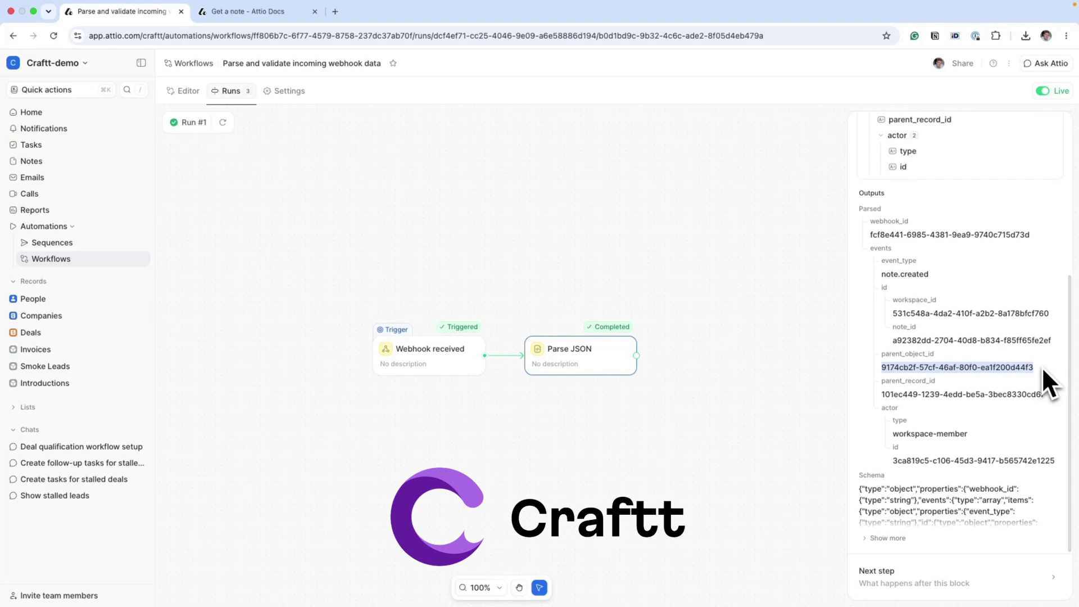
Check the Invoices object's configuration page, then return to the objects list and open the options for Invoices.
left_click(101, 350)
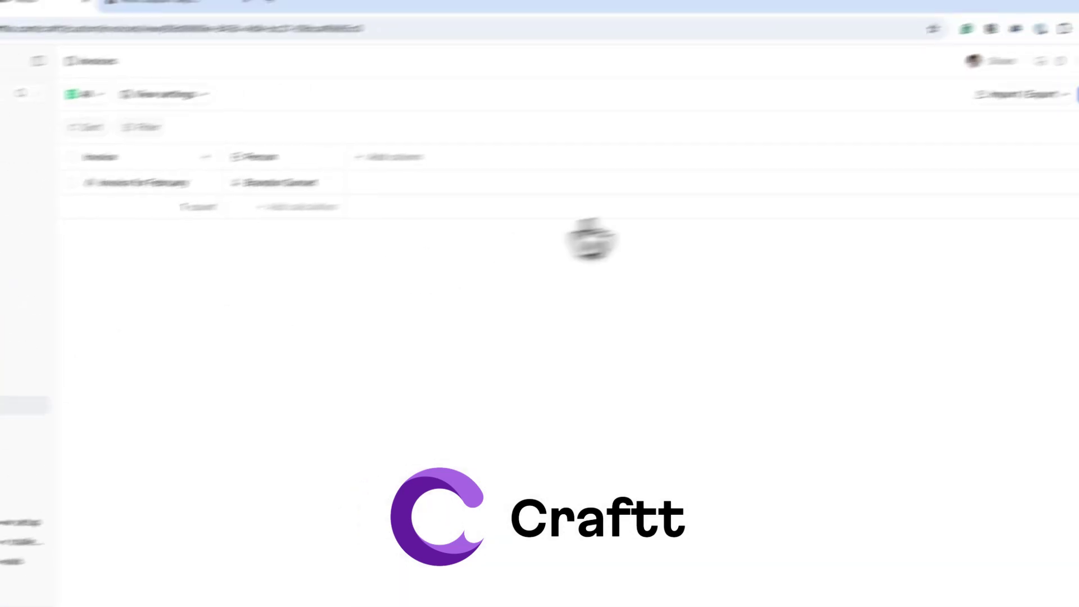
left_click(1011, 63)
left_click(951, 96)
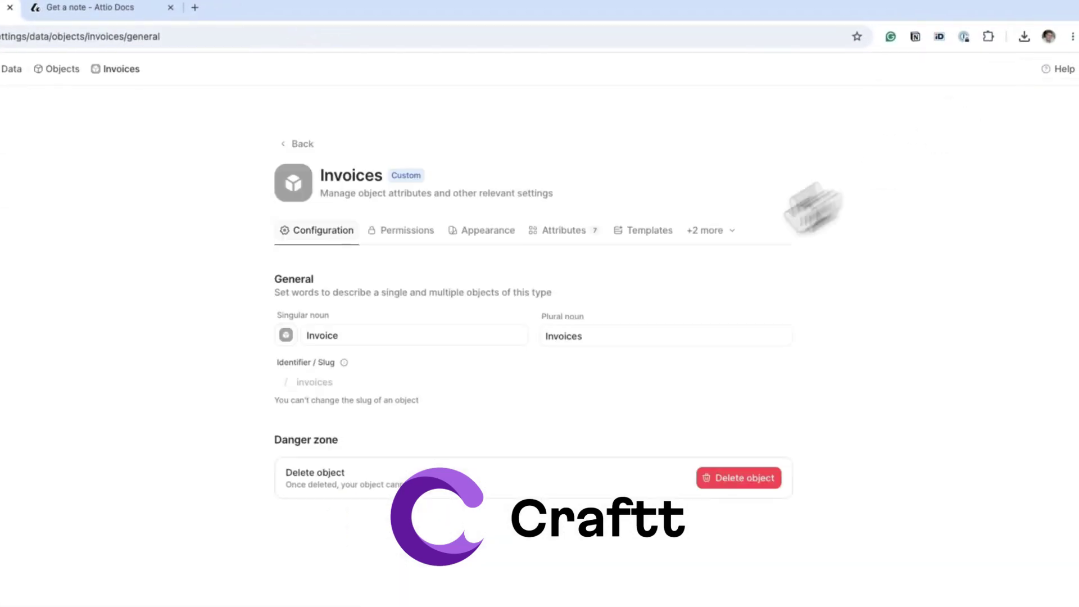
left_click(302, 142)
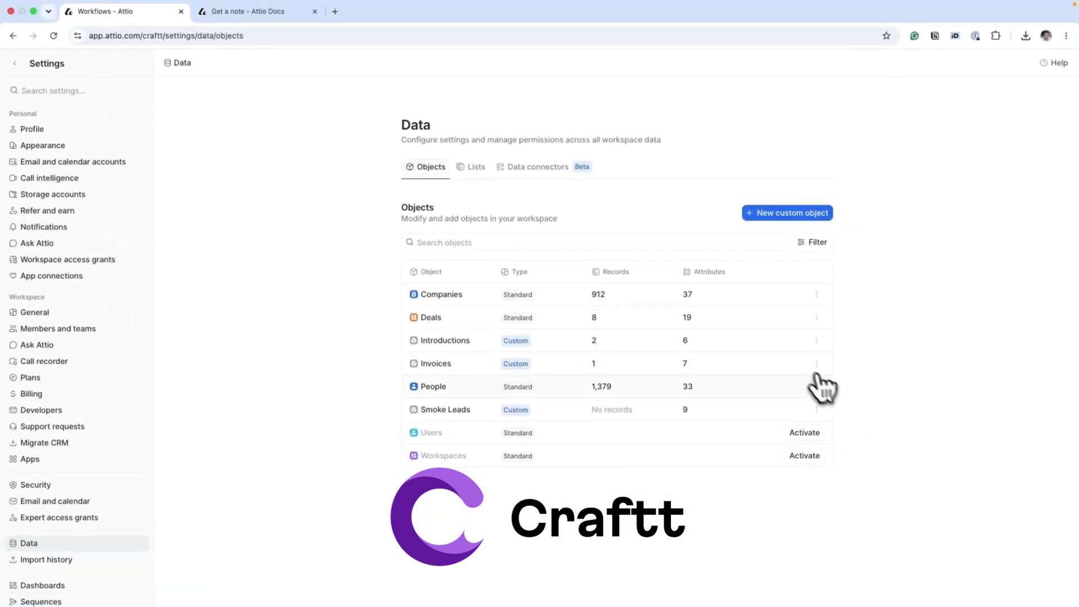
left_click(817, 363)
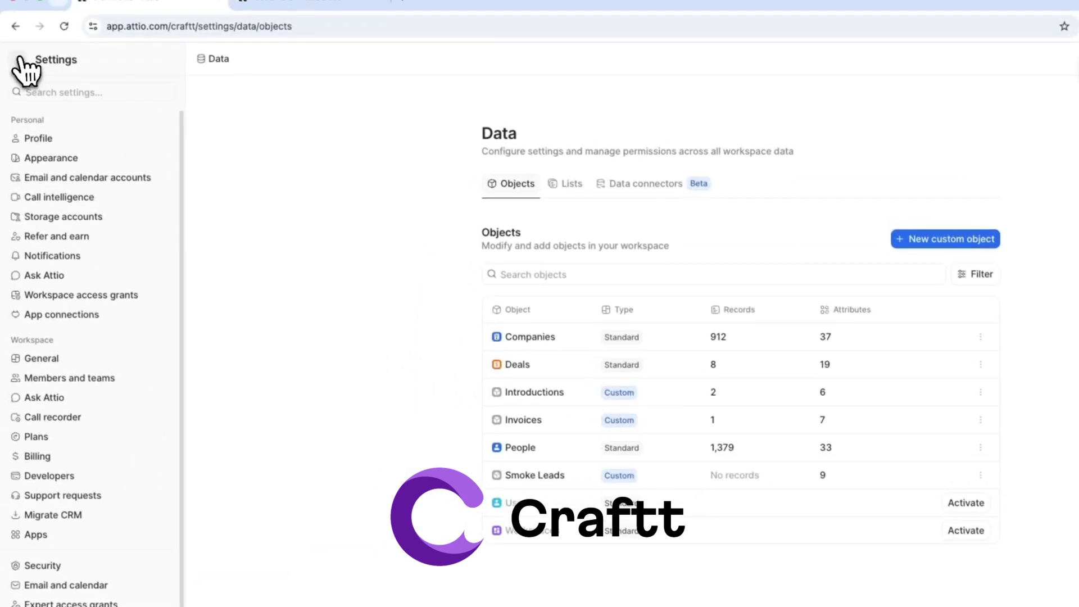
Leave the settings, reopen the webhook parsing workflow and add a Filter block after Parse JSON.
left_click(22, 60)
left_click(93, 294)
left_click(402, 307)
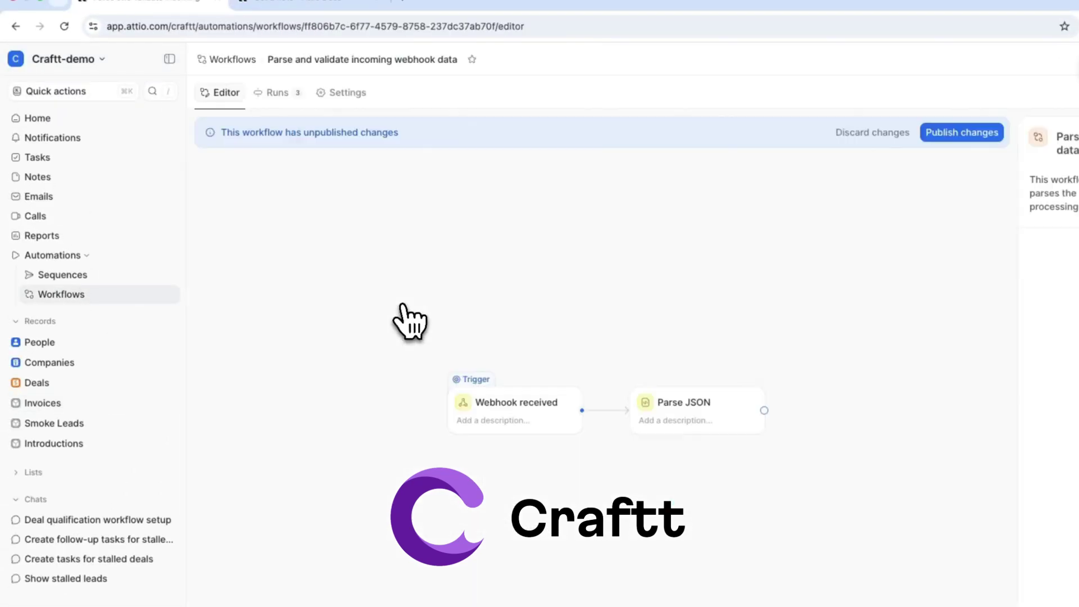
left_click(715, 415)
type("filte")
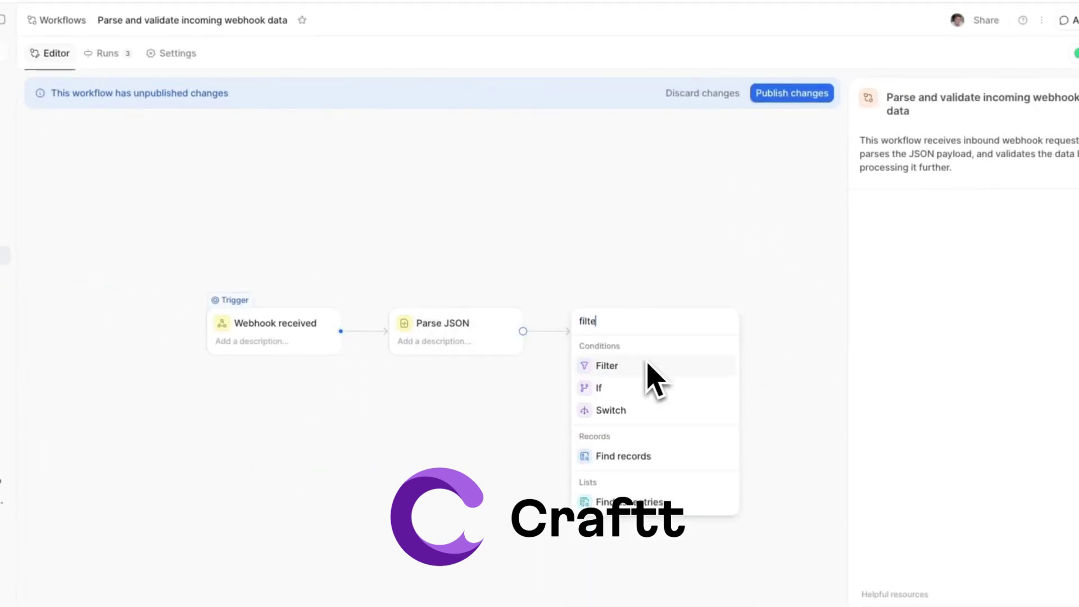
left_click(648, 365)
Add a filter condition requiring the Parse JSON event's parent_object_id to be the copied object ID, and publish the changes.
left_click(924, 203)
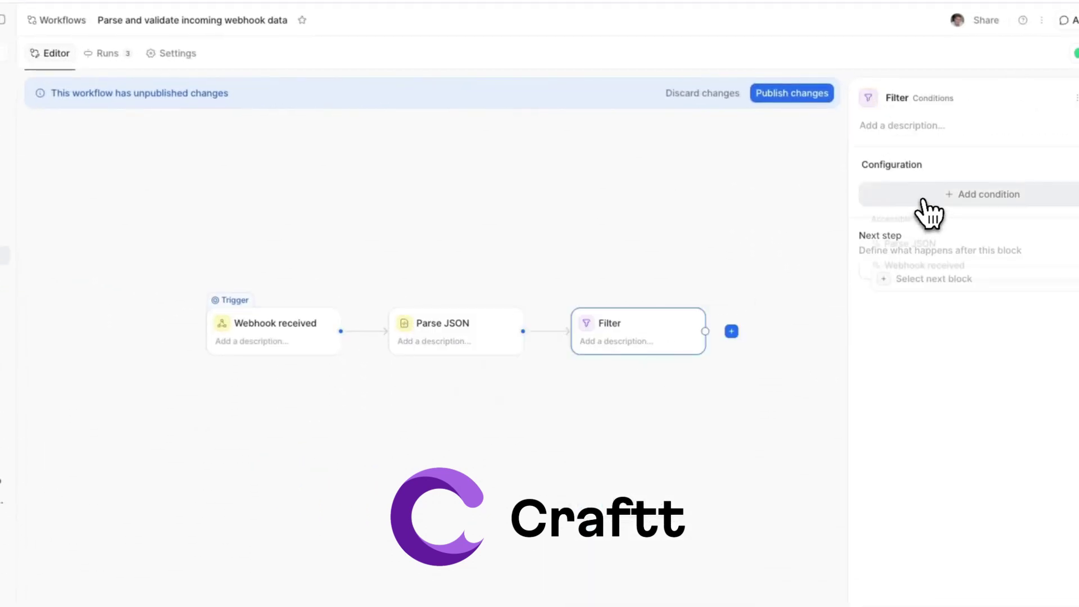
left_click(933, 255)
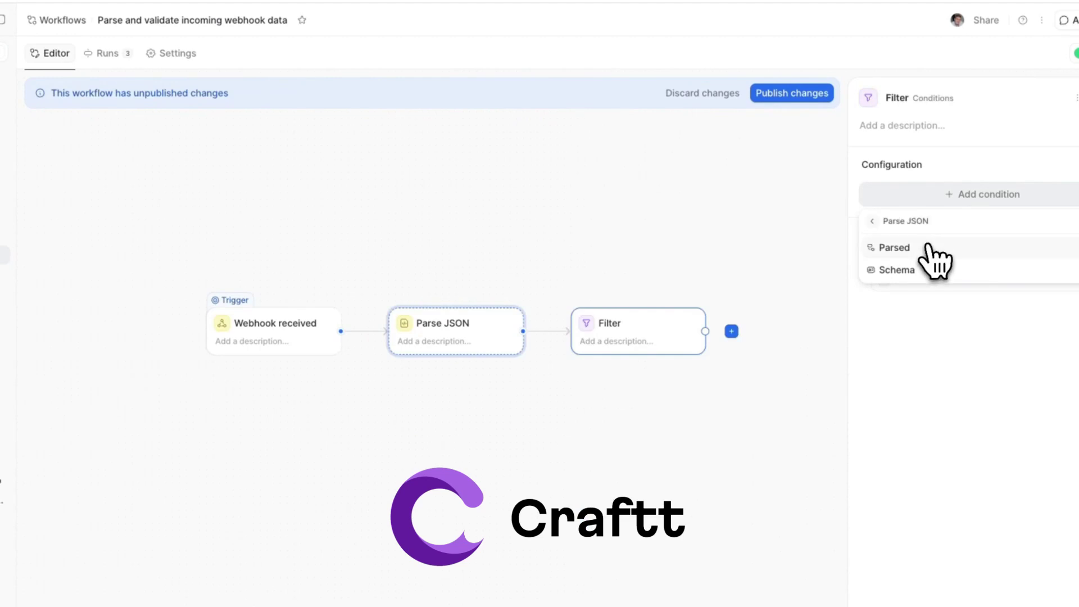
left_click(934, 263)
left_click(928, 269)
left_click(930, 318)
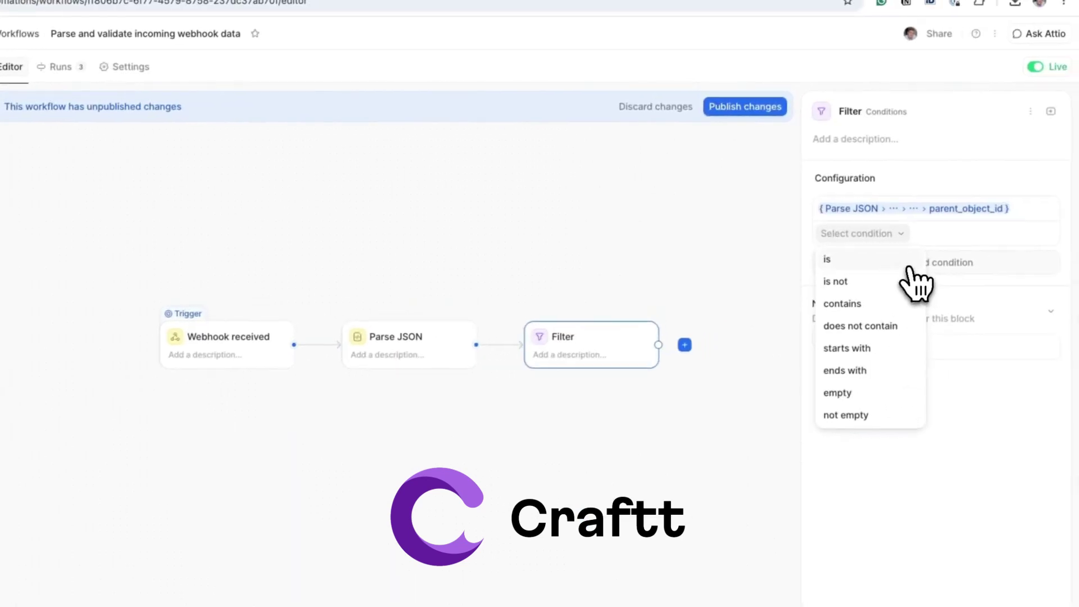
left_click(908, 261)
key("ctrl+v")
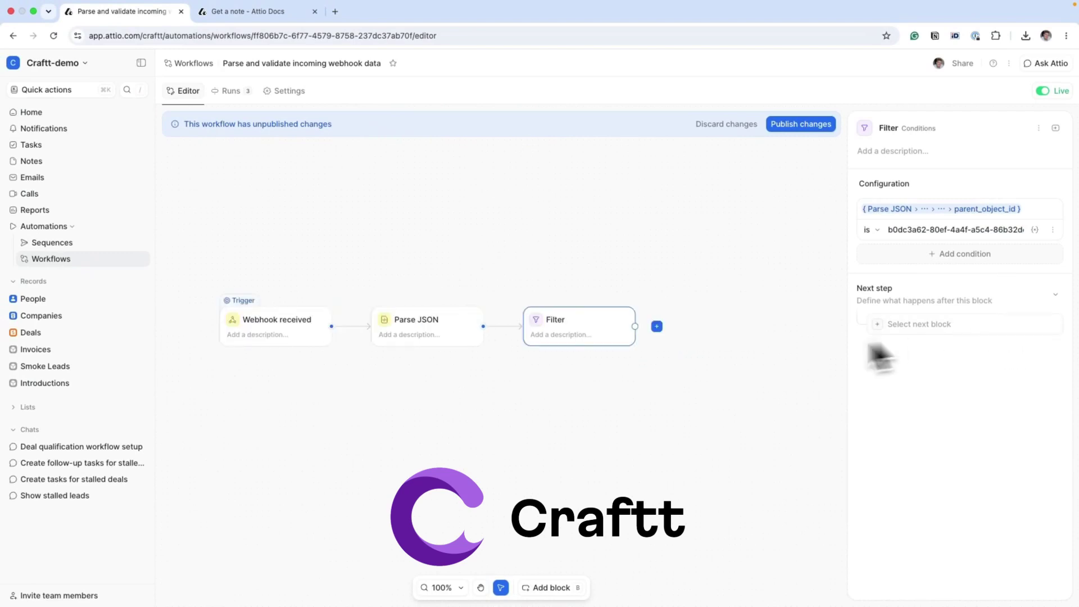
left_click(805, 124)
left_click(641, 357)
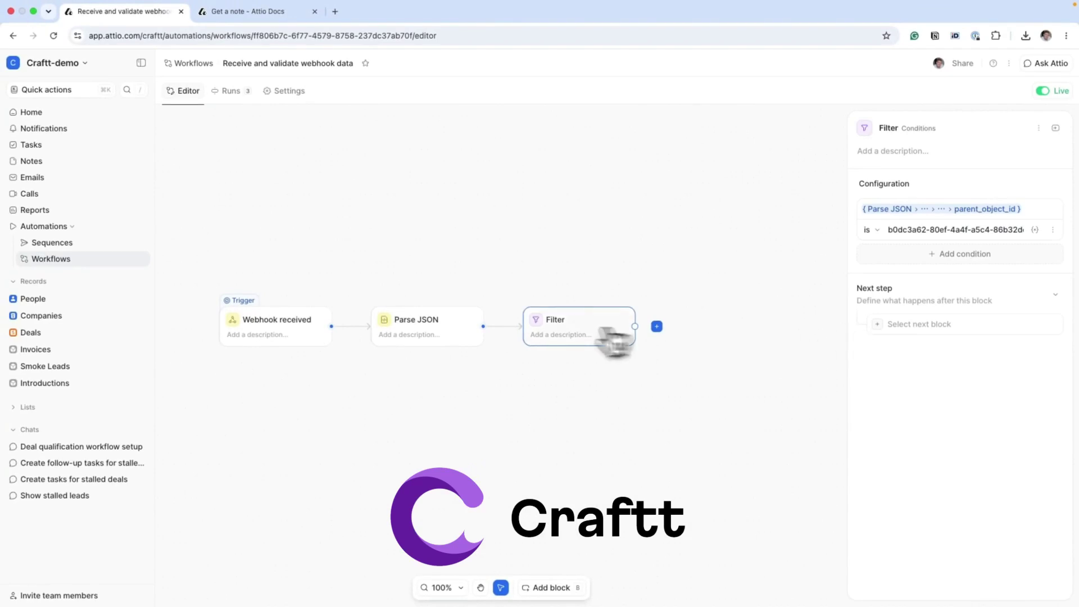
Create a blank test note on the suggested person's record.
left_click(97, 163)
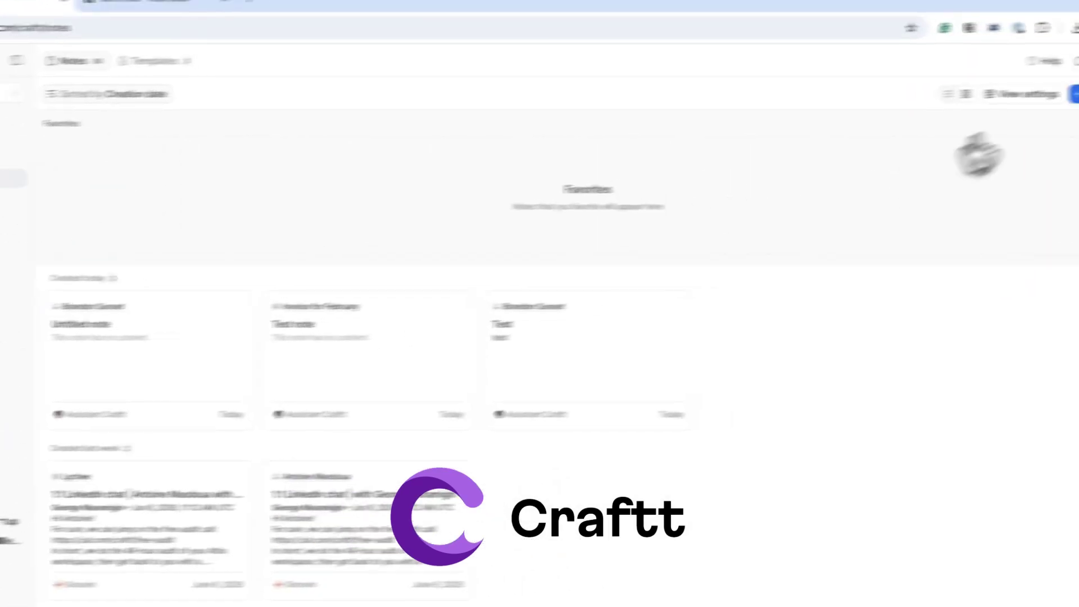
left_click(1042, 93)
left_click(399, 263)
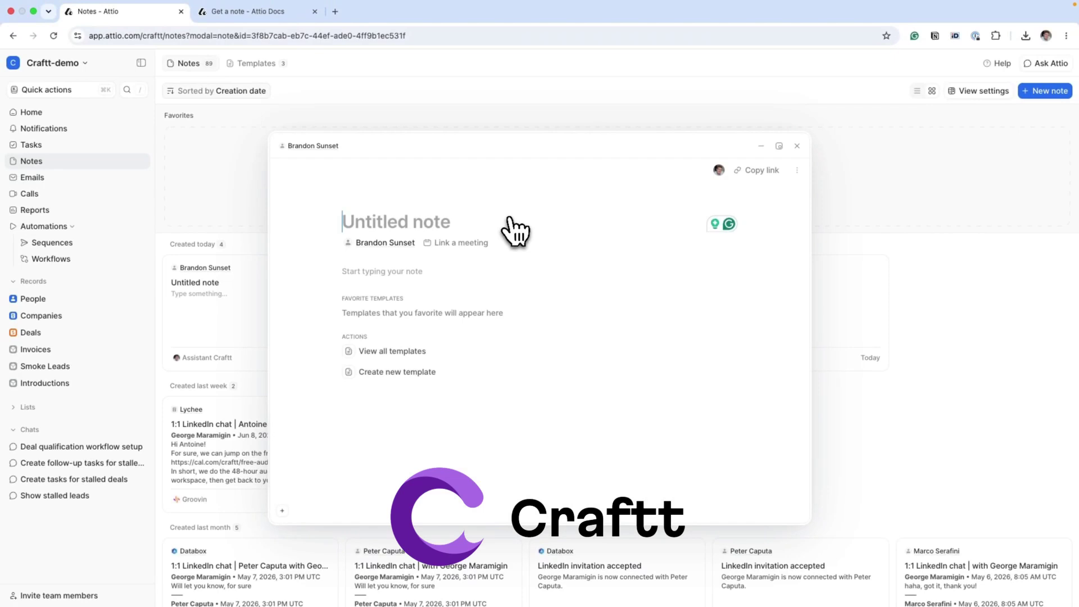
Reopen the Receive and validate webhook data workflow and examine the Parse JSON outputs of Run #4.
left_click(48, 258)
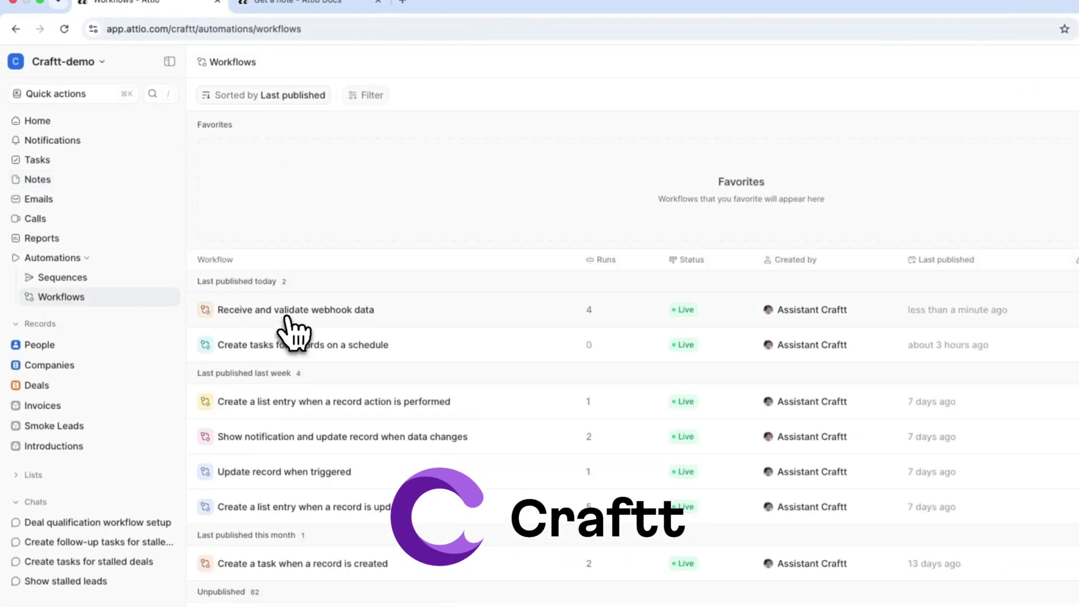
left_click(288, 316)
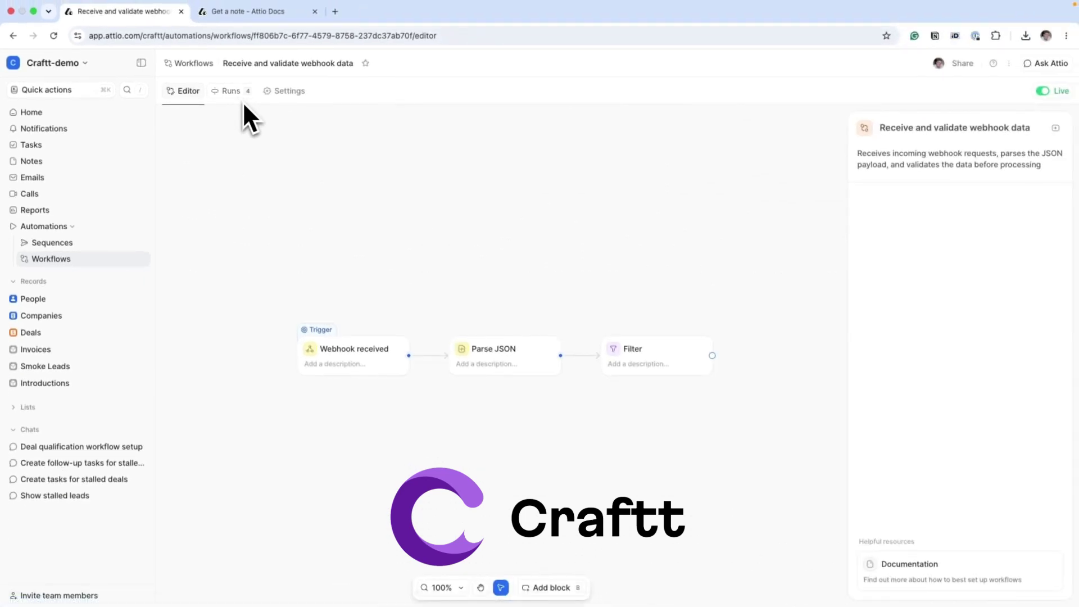
left_click(232, 91)
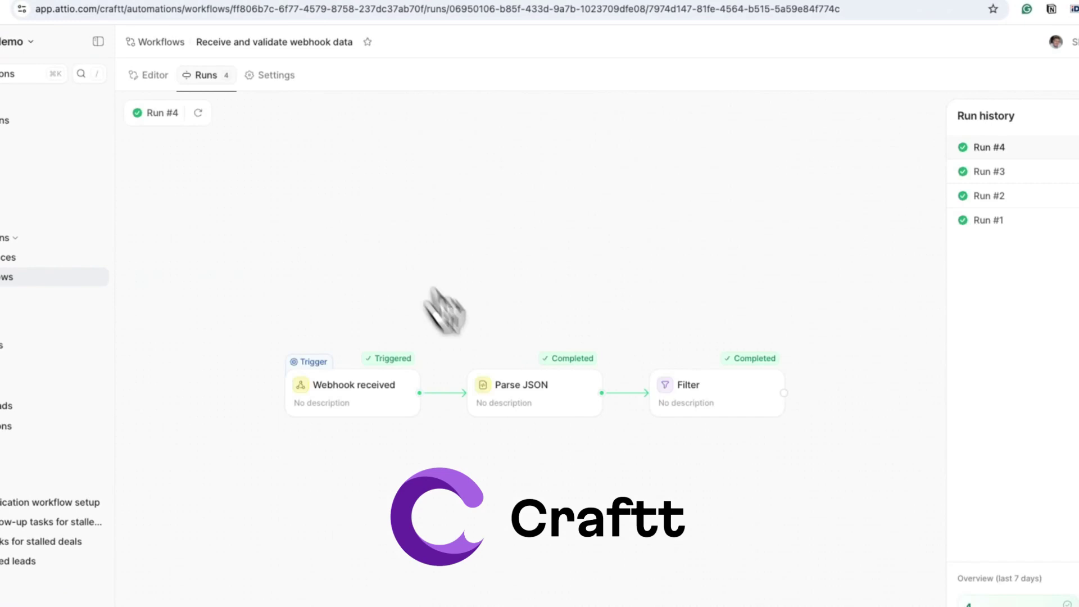
left_click(509, 388)
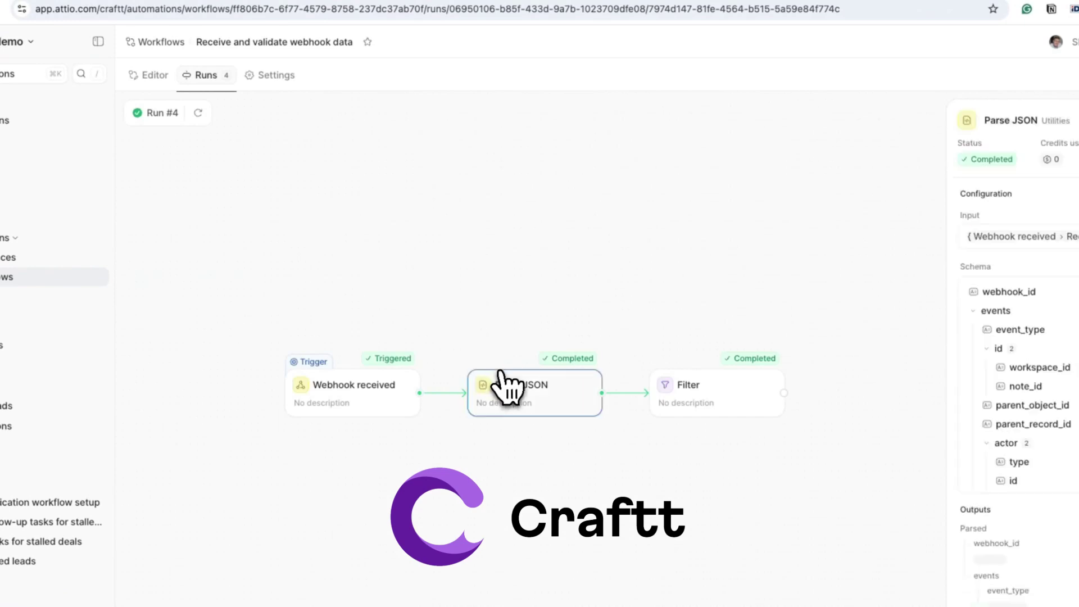
scroll(936, 538, "down", 5)
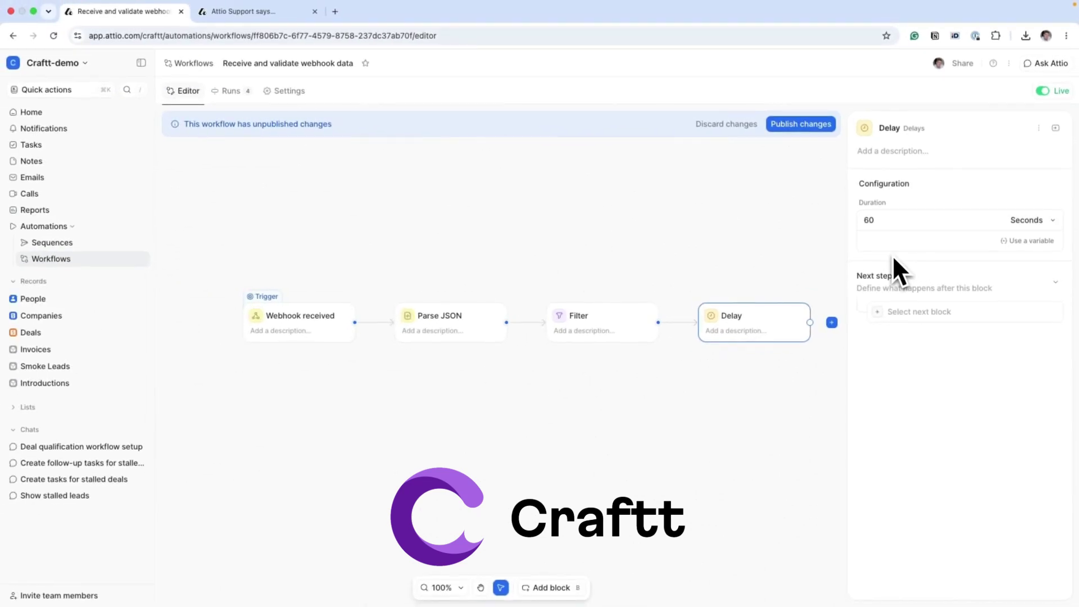
Set the Delay block's duration to 10 seconds and publish the changes.
left_click(899, 223)
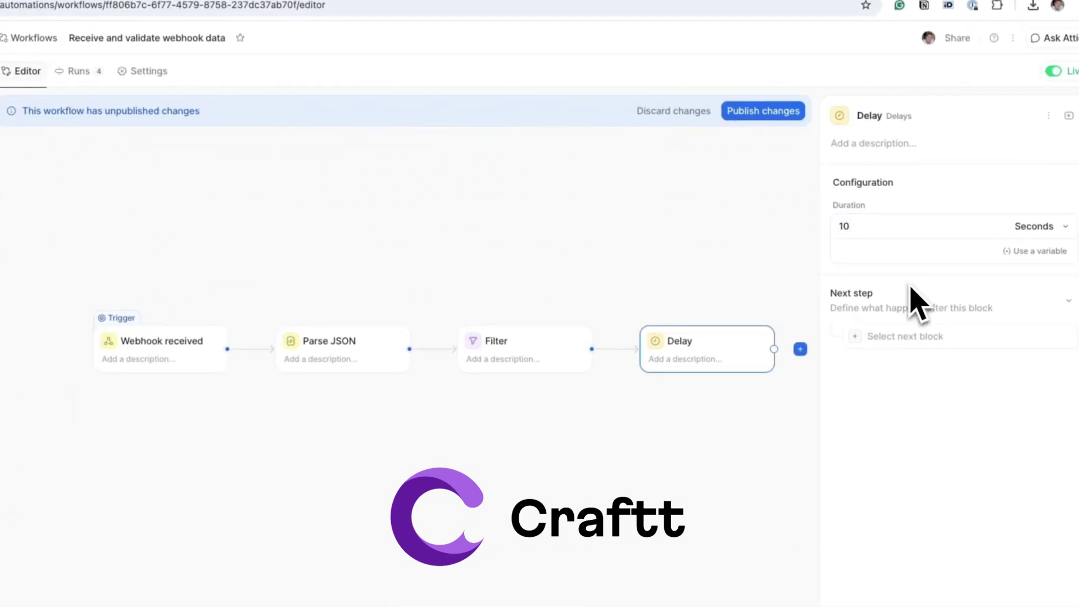
left_click(761, 111)
left_click(585, 389)
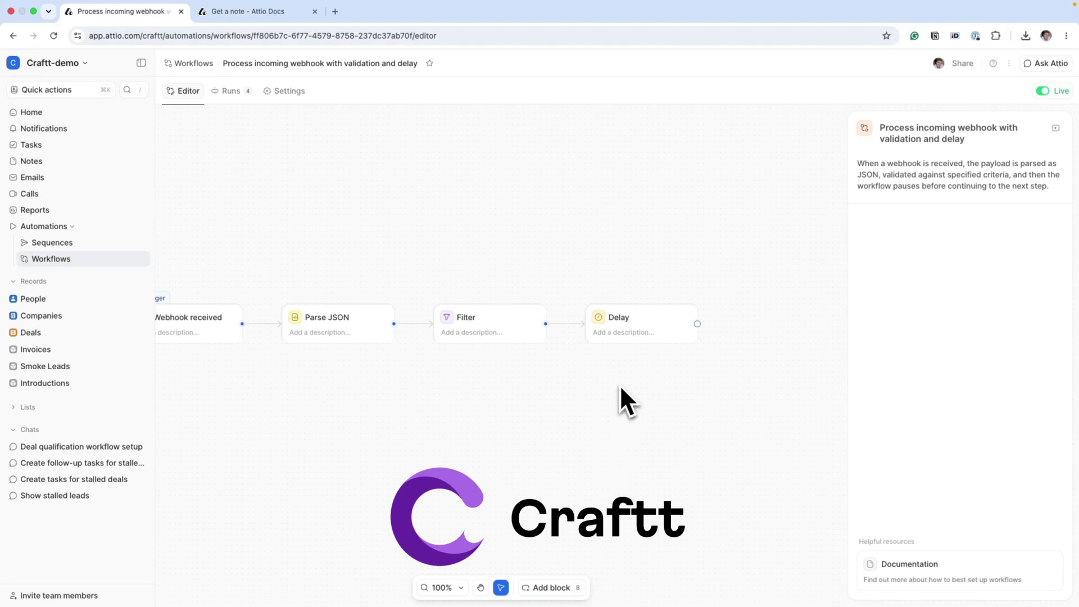
Consult the Get a note documentation, then return to the workflow and add a Send HTTP request block after Delay.
scroll(602, 381, "right", 3)
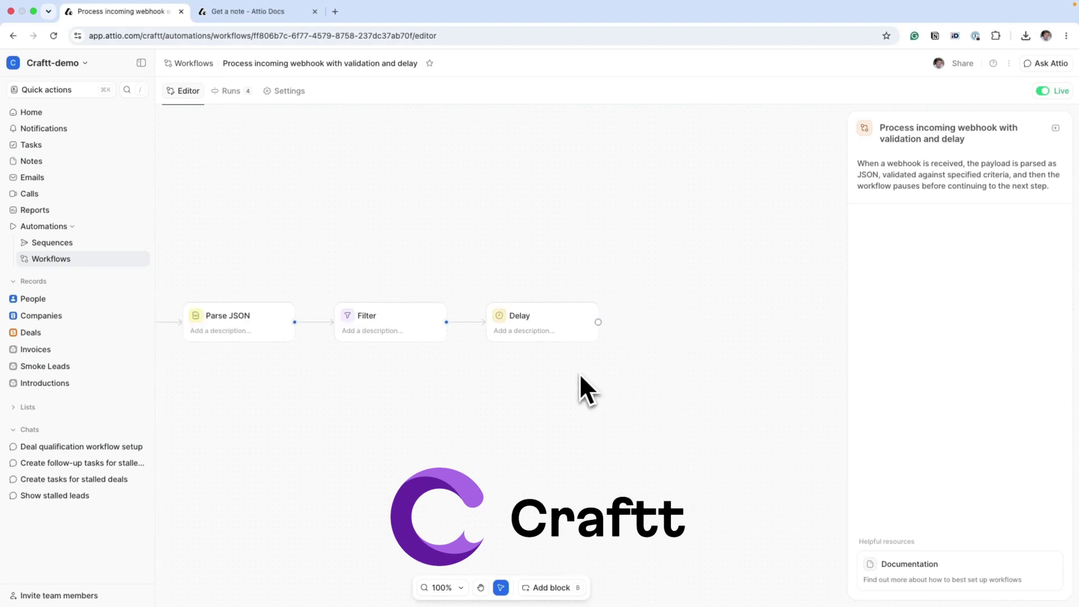
left_click(281, 14)
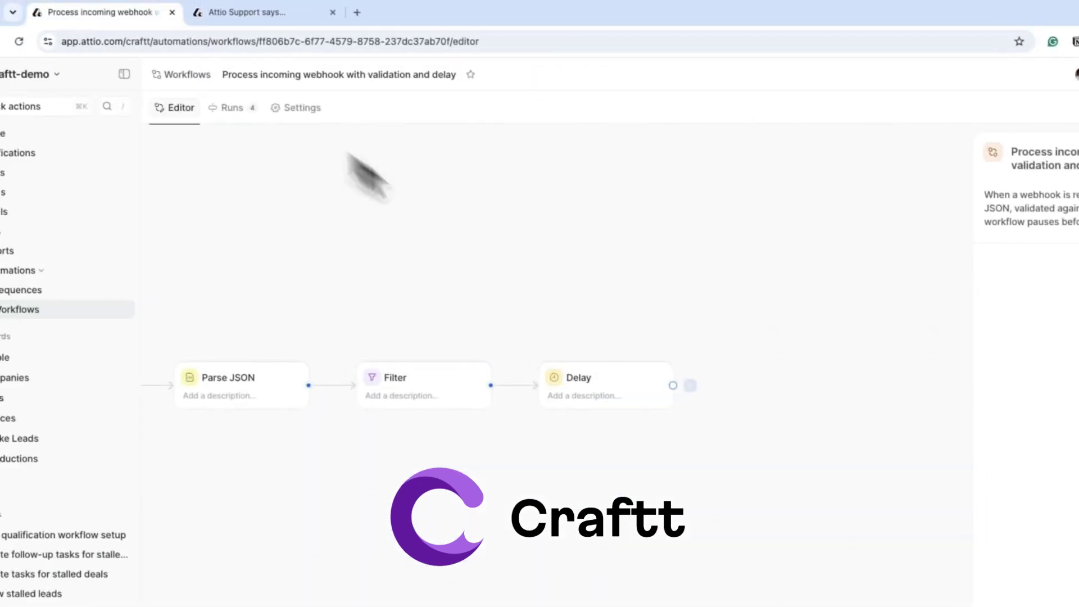
left_click(691, 385)
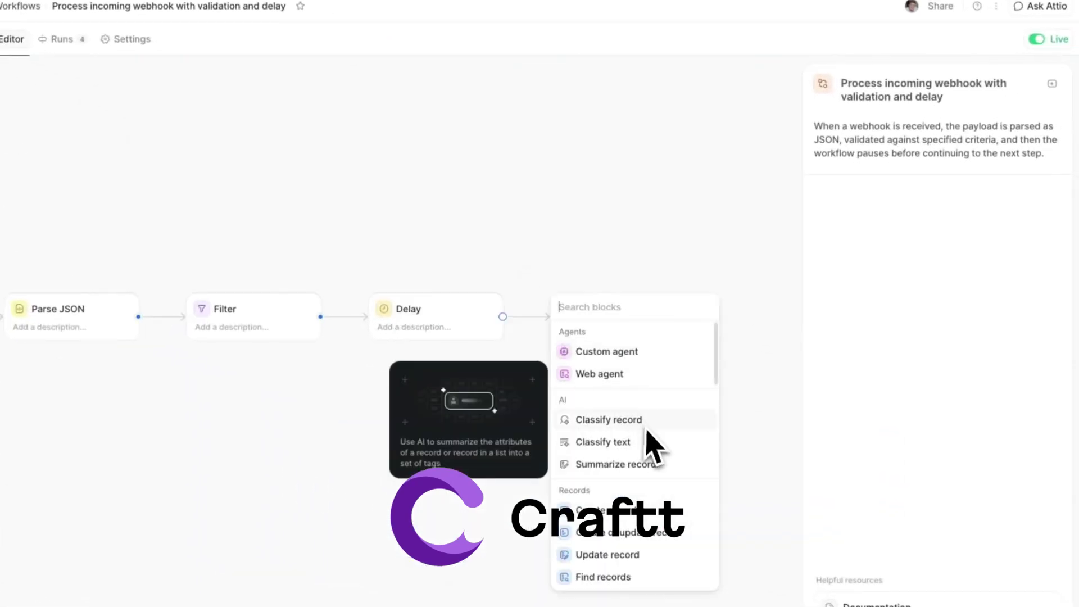
type("send")
left_click(625, 353)
left_click(927, 248)
type("https://api.attio.com/v2/notes/{note_id}")
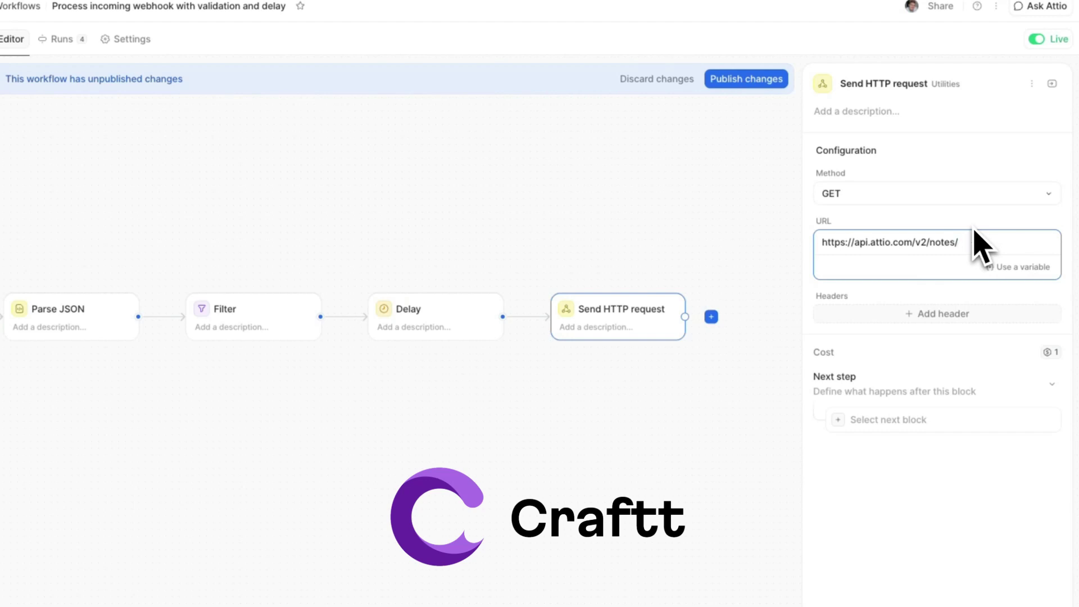
left_click(1007, 270)
left_click(880, 330)
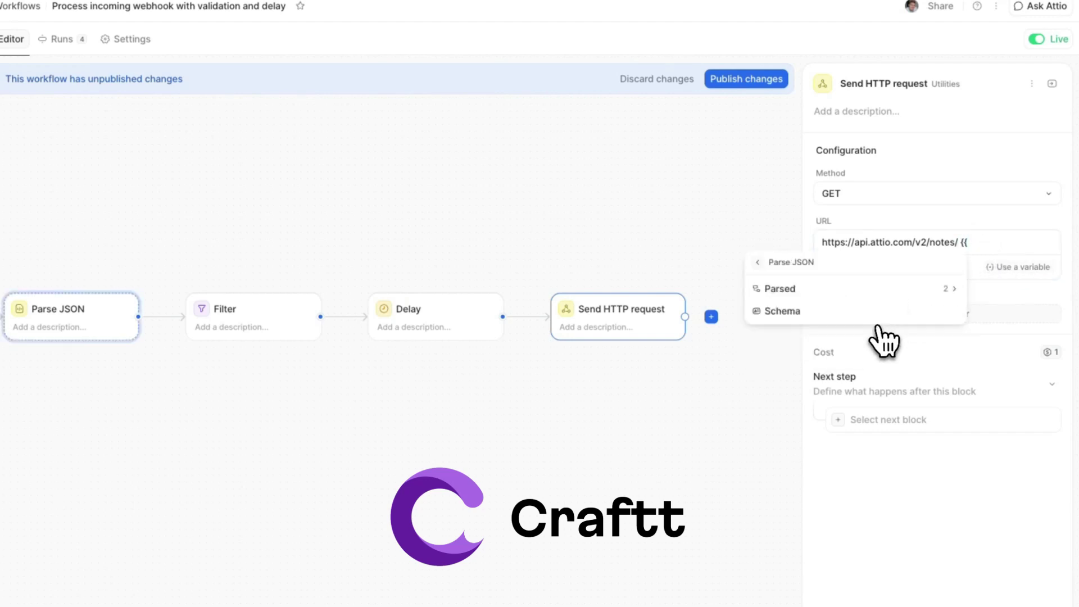
left_click(856, 313)
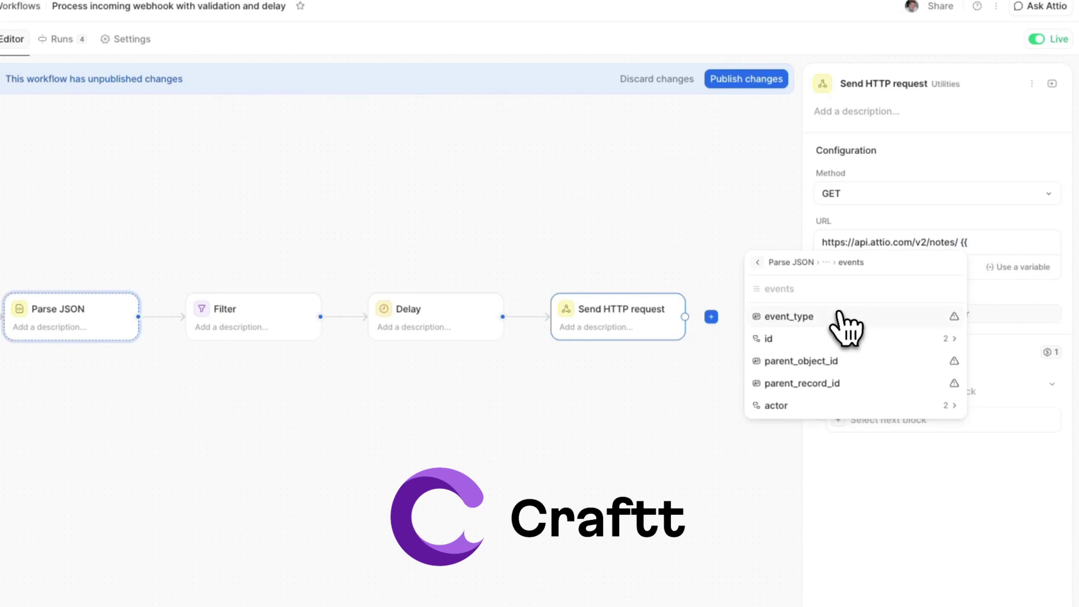
left_click(826, 340)
left_click(817, 310)
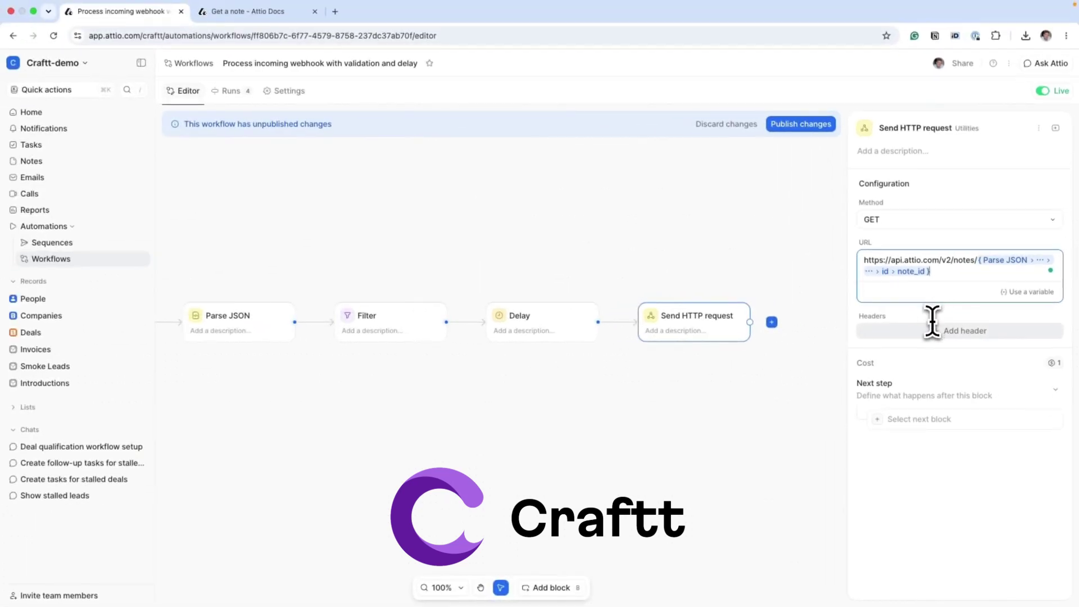
left_click(560, 459)
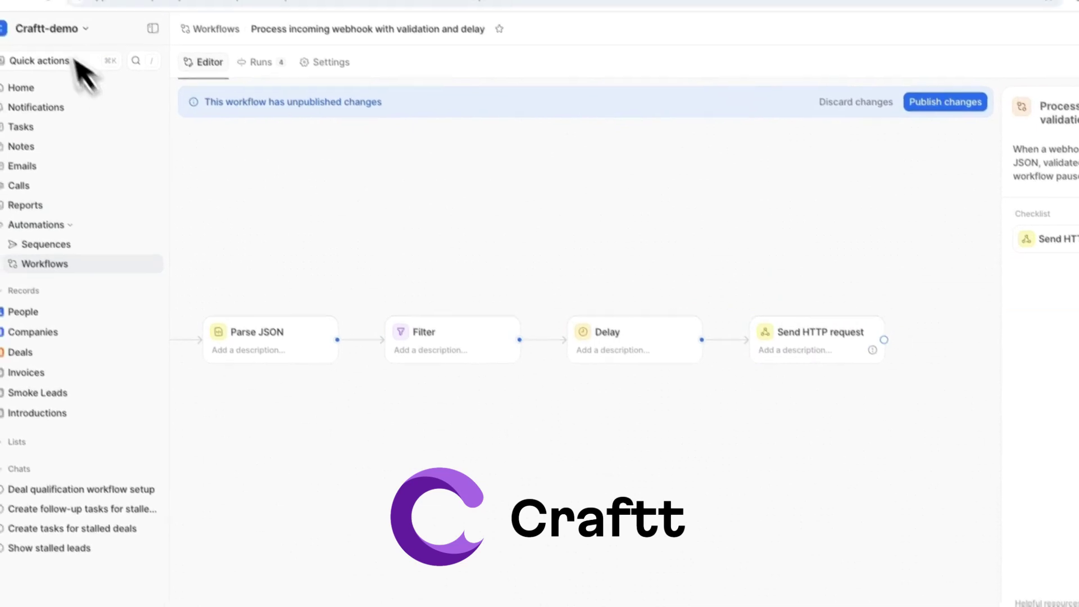
Open the workspace's developer settings and start a new access token.
left_click(52, 62)
left_click(66, 187)
left_click(90, 445)
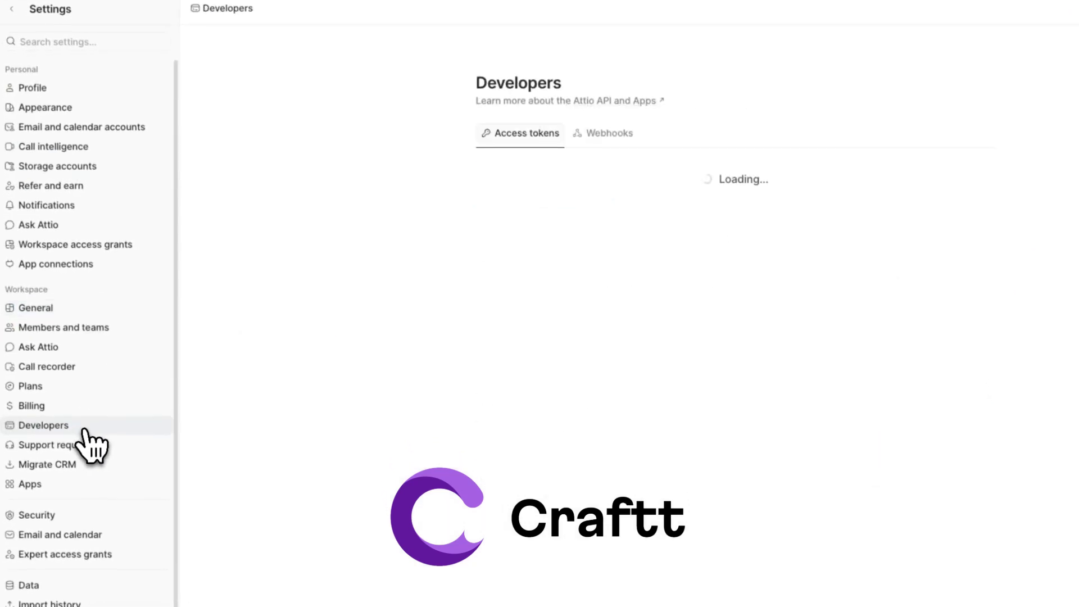
left_click(795, 243)
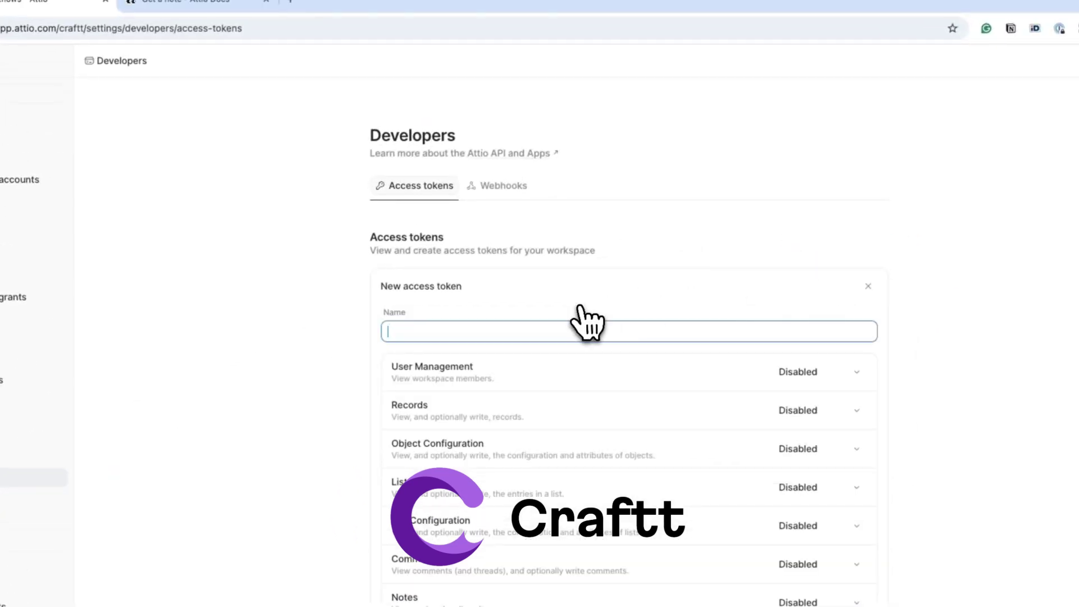
Examine the required scopes for the Get a note and Create a note endpoints in the Attio documentation.
left_click(252, 7)
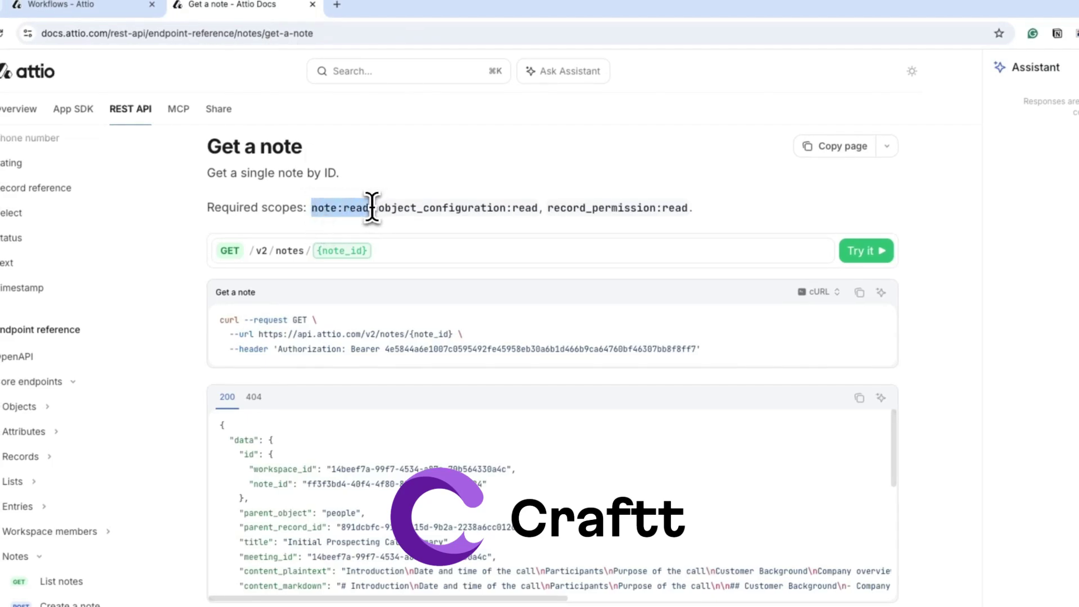
left_click_drag(398, 208, 509, 205)
left_click_drag(584, 208, 651, 208)
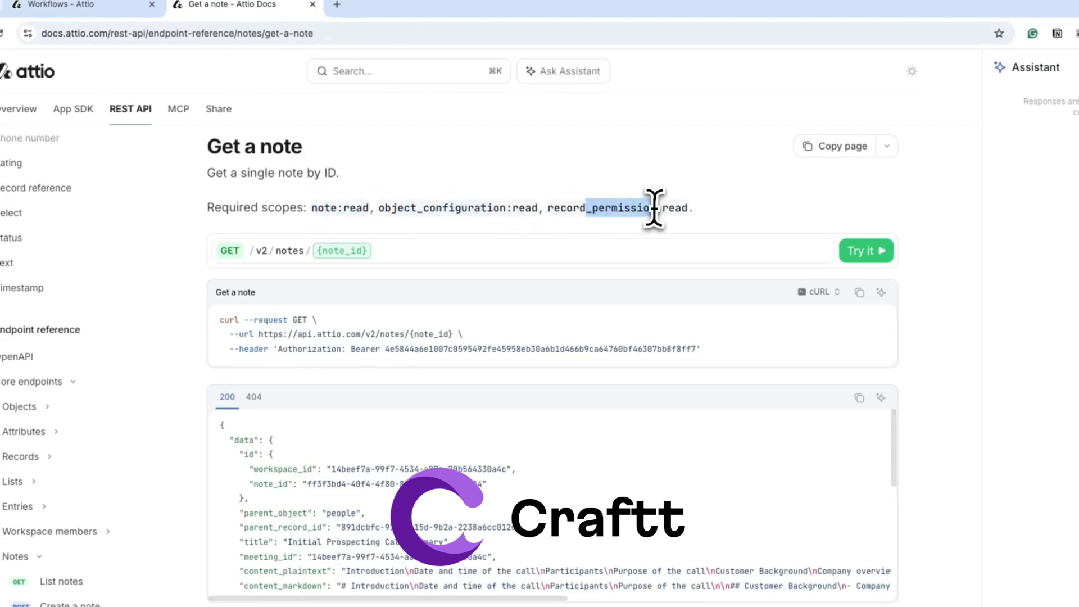
scroll(112, 584, "down", 1)
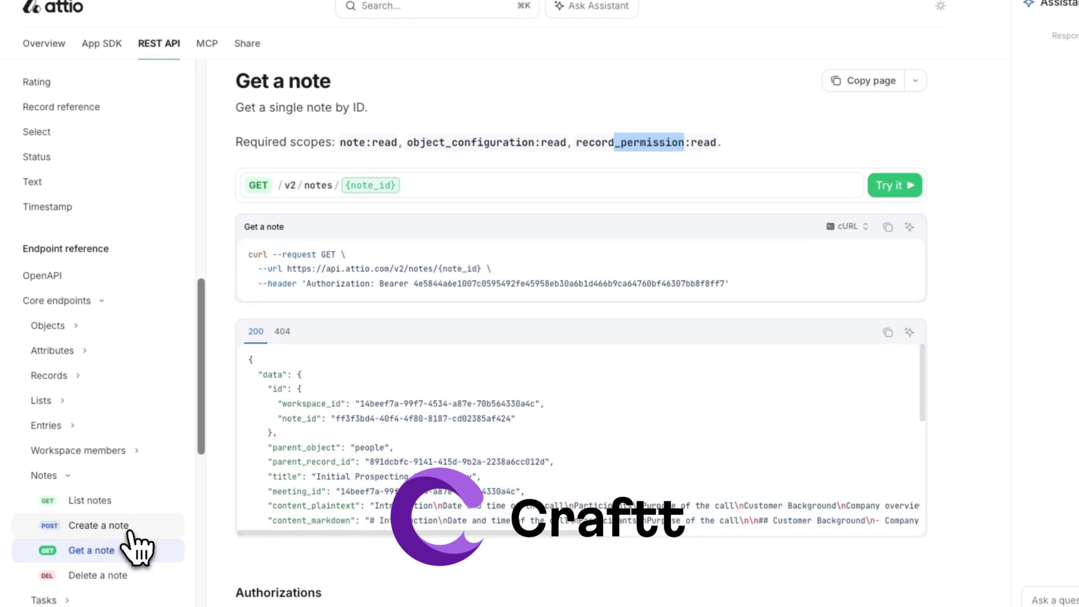
left_click(129, 531)
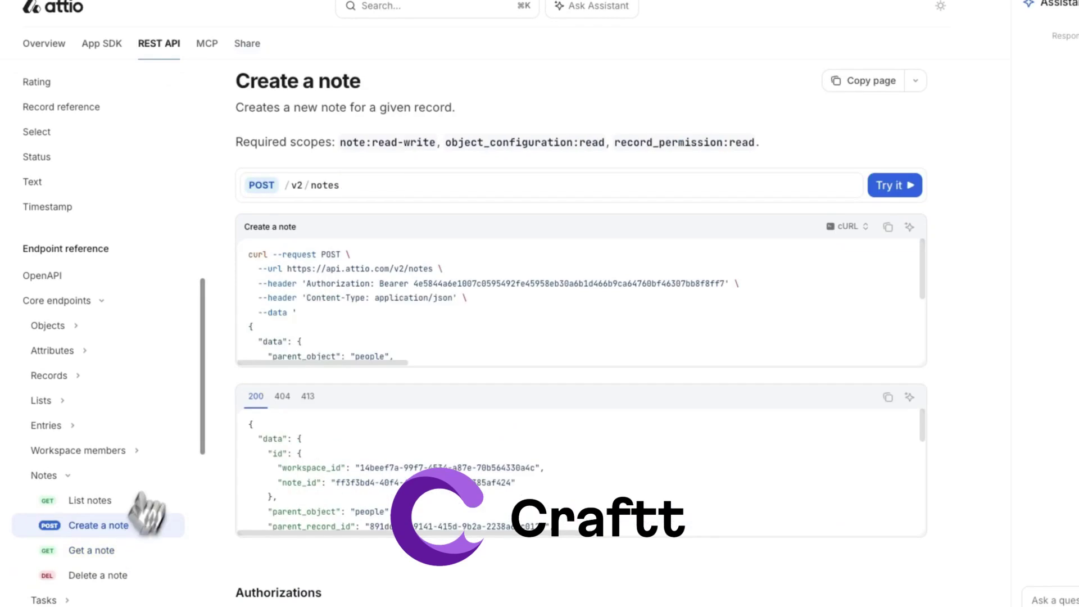
left_click_drag(473, 141, 616, 154)
left_click_drag(755, 141, 679, 141)
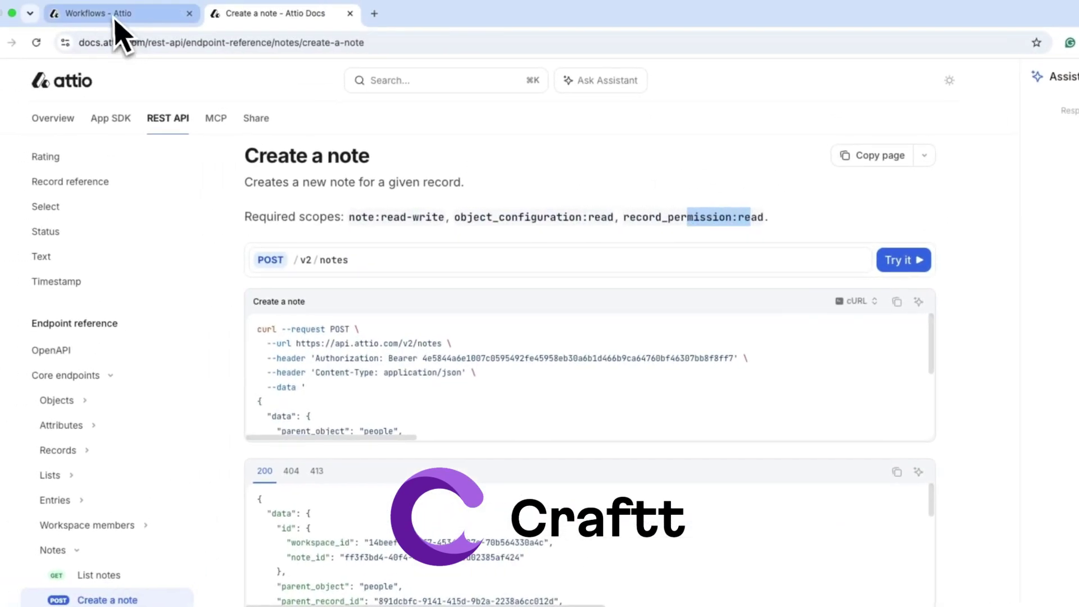
Return to the new access token and grant Read for Records and Object Configuration and Read-write for Notes.
left_click(112, 14)
left_click(782, 326)
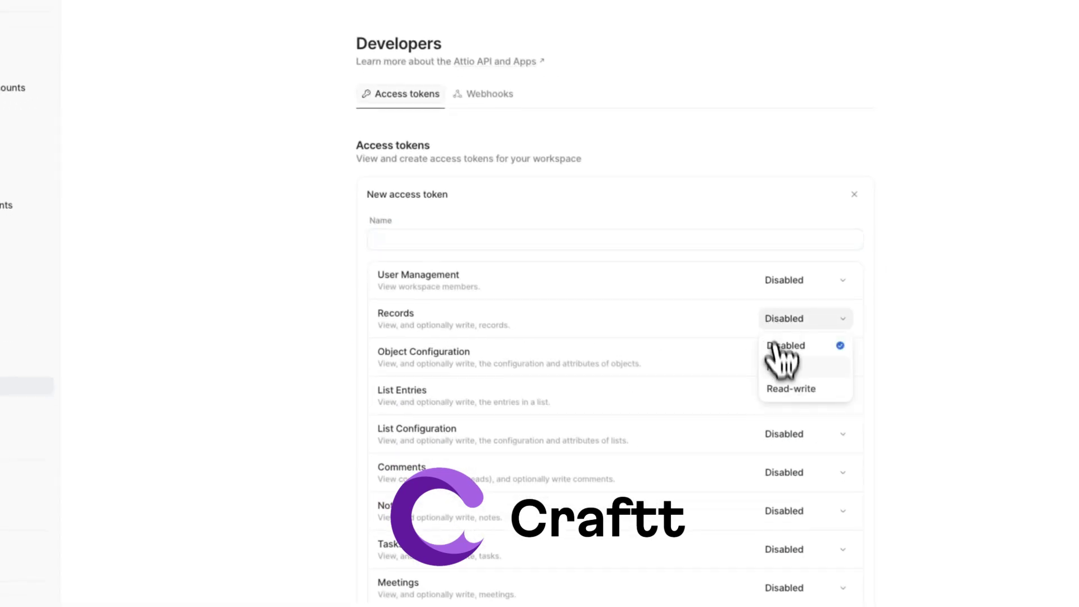
left_click(781, 366)
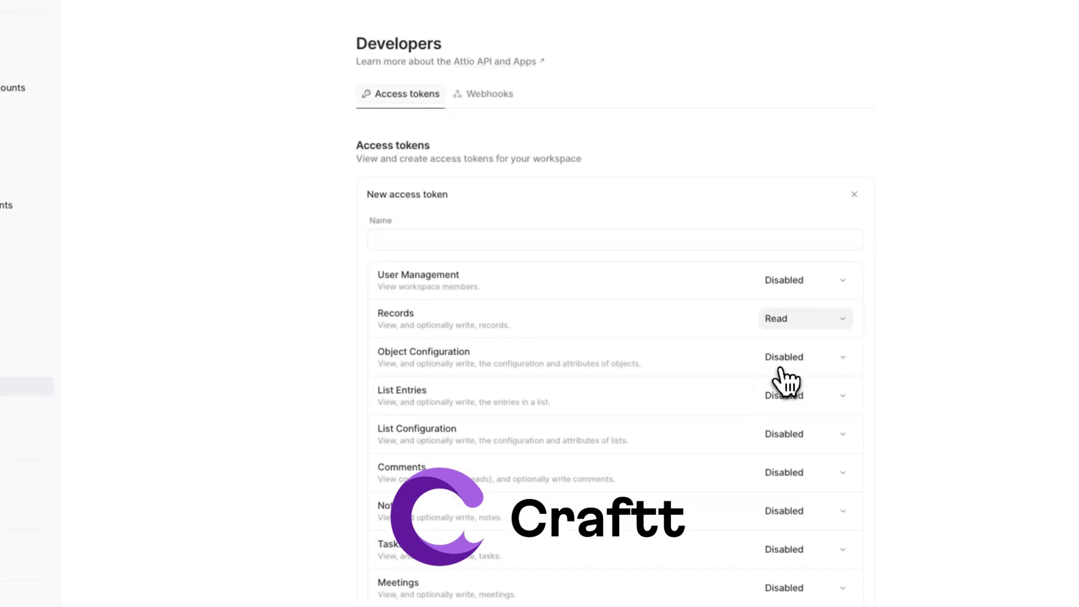
scroll(788, 379, "down", 1)
left_click(787, 337)
left_click(790, 383)
left_click(783, 491)
left_click(785, 557)
Name the new access token Demo_video and save it.
left_click(651, 221)
type("Demo_video")
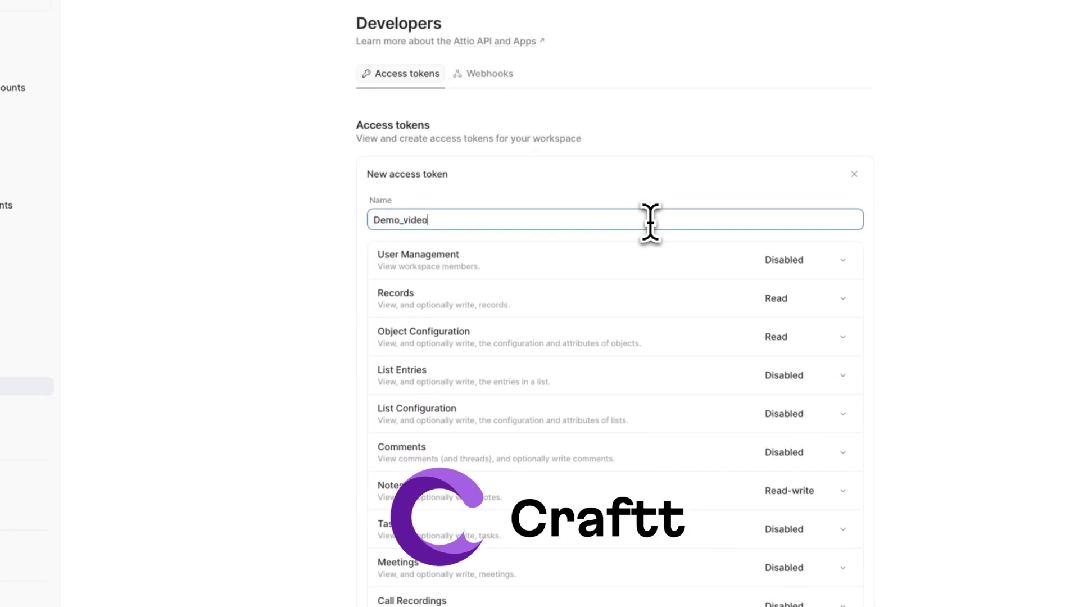
scroll(650, 221, "down", 4)
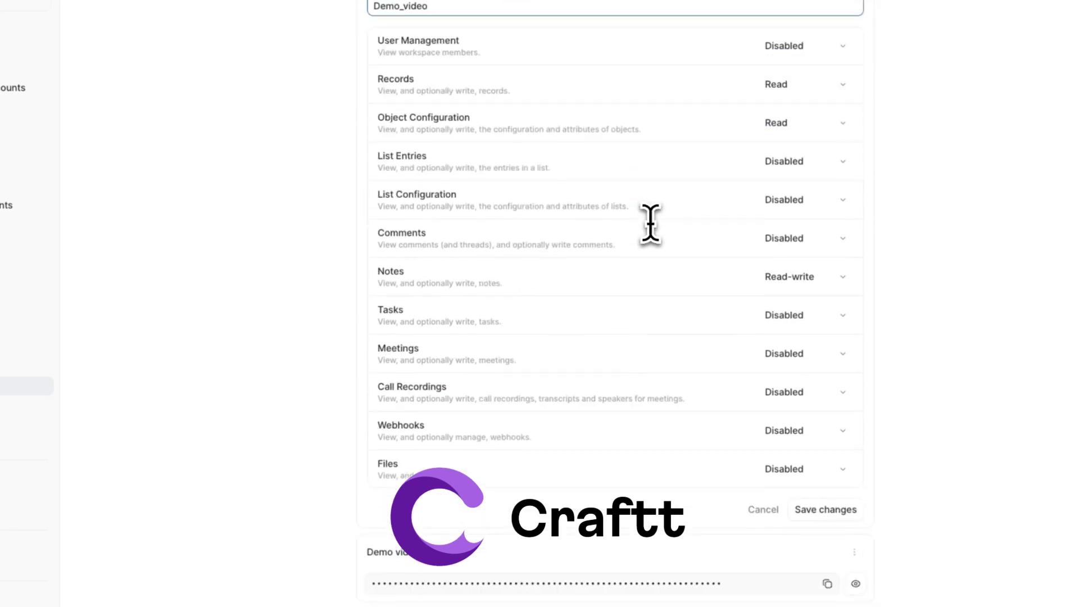
left_click(829, 512)
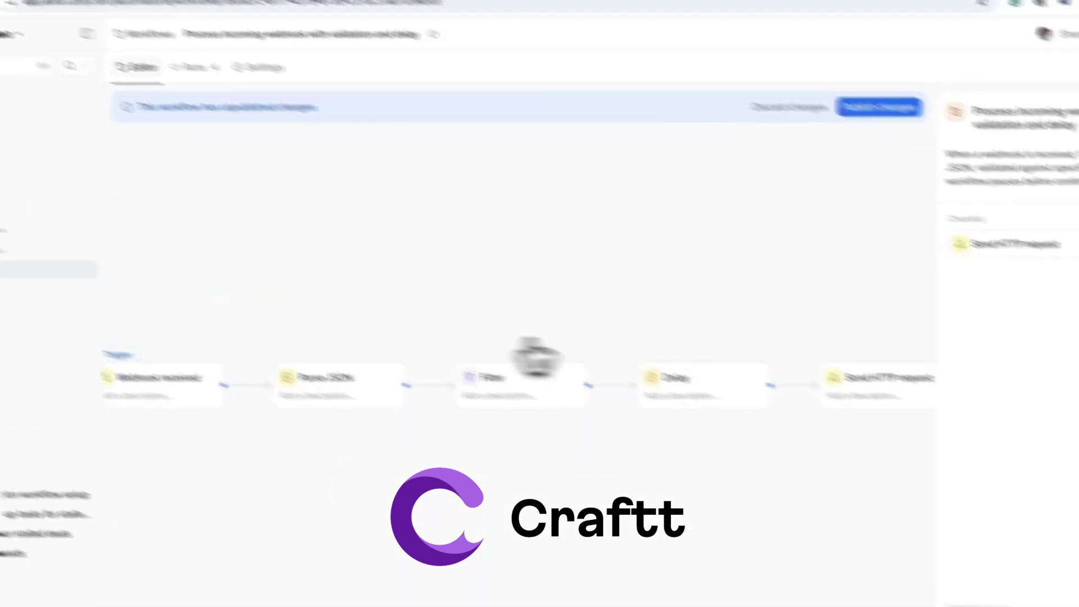
Add an Authorization header to the Send HTTP request block, with Bearer followed by the API access token as its value.
left_click(860, 380)
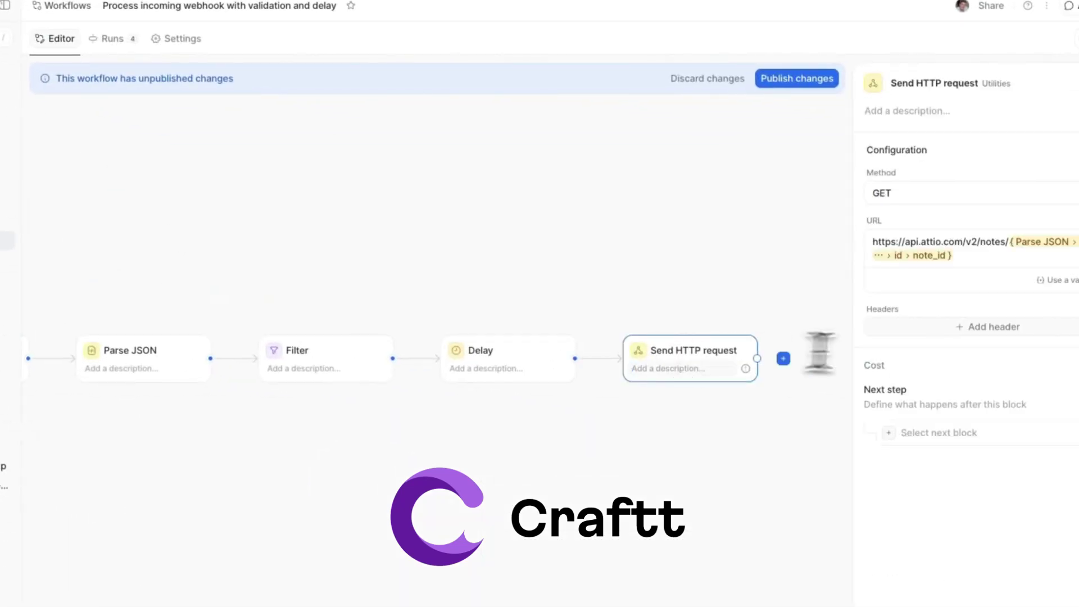
left_click(932, 331)
type("Authoriz")
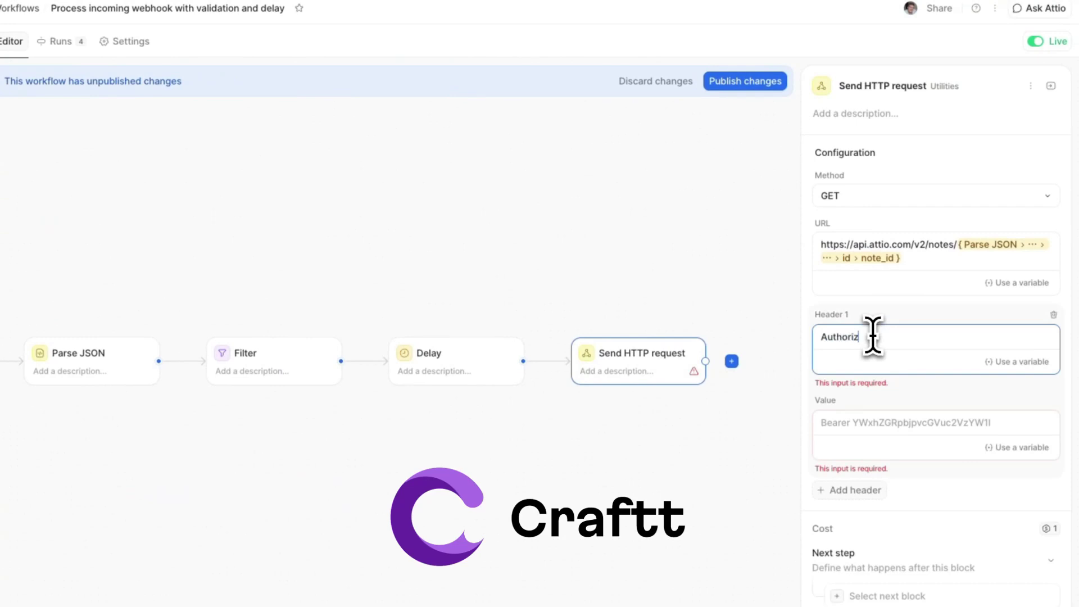
left_click(829, 424)
type("Bea")
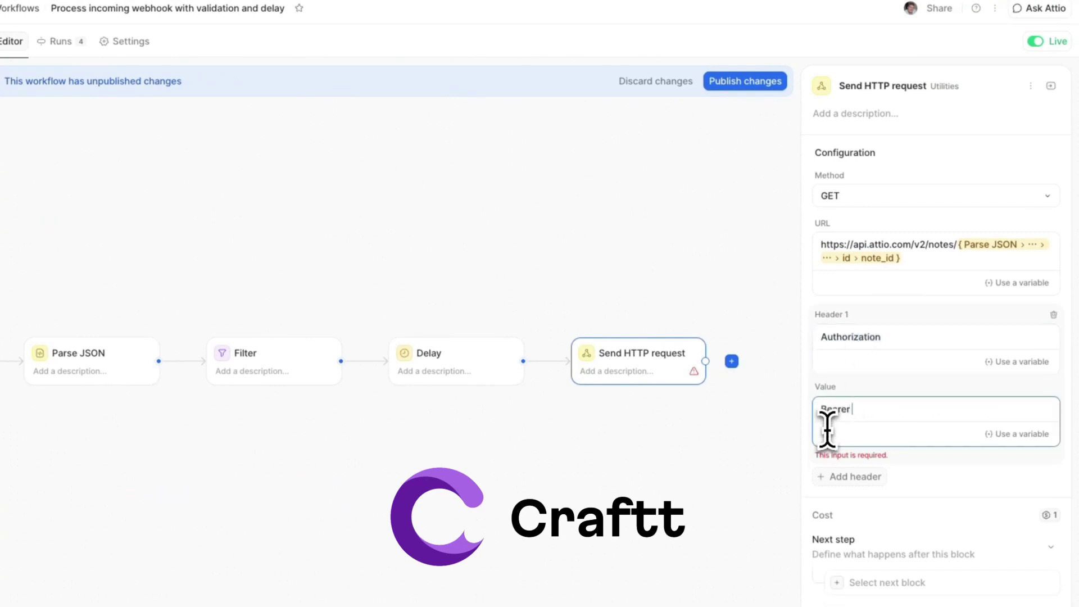
type("rer")
key("ctrl+v")
left_click(914, 512)
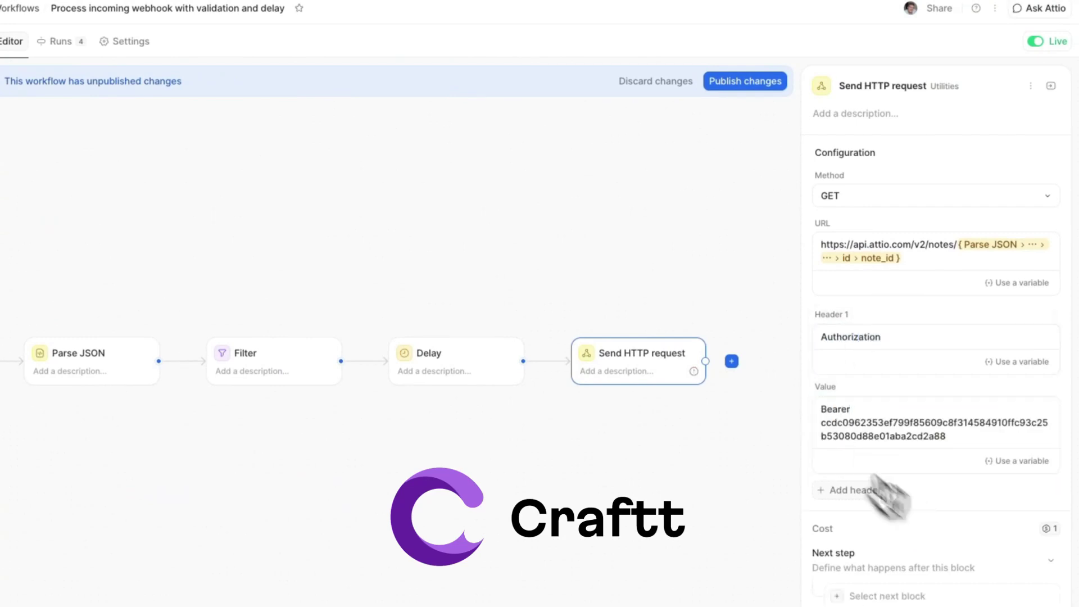
Add a Parse JSON block after Send HTTP request and set its input to the request's Response body variable.
left_click(732, 362)
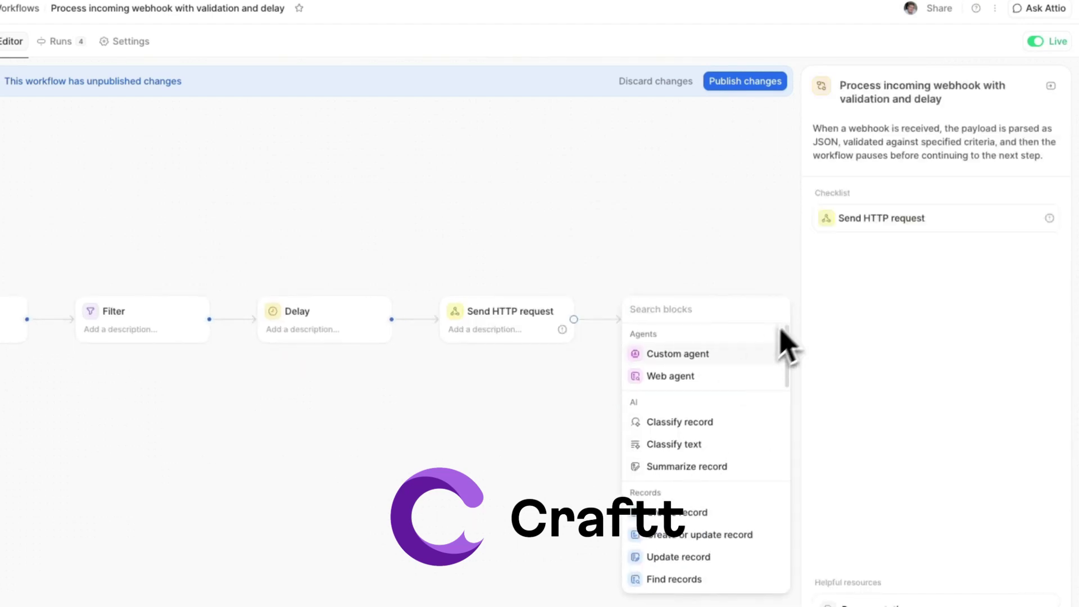
type("par")
left_click(756, 353)
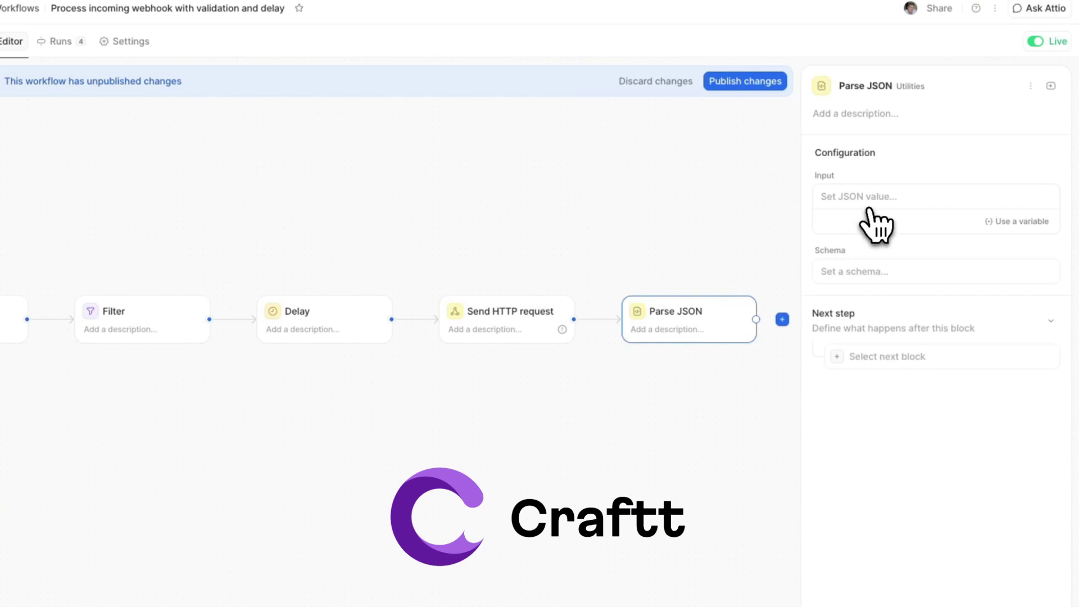
left_click(1024, 222)
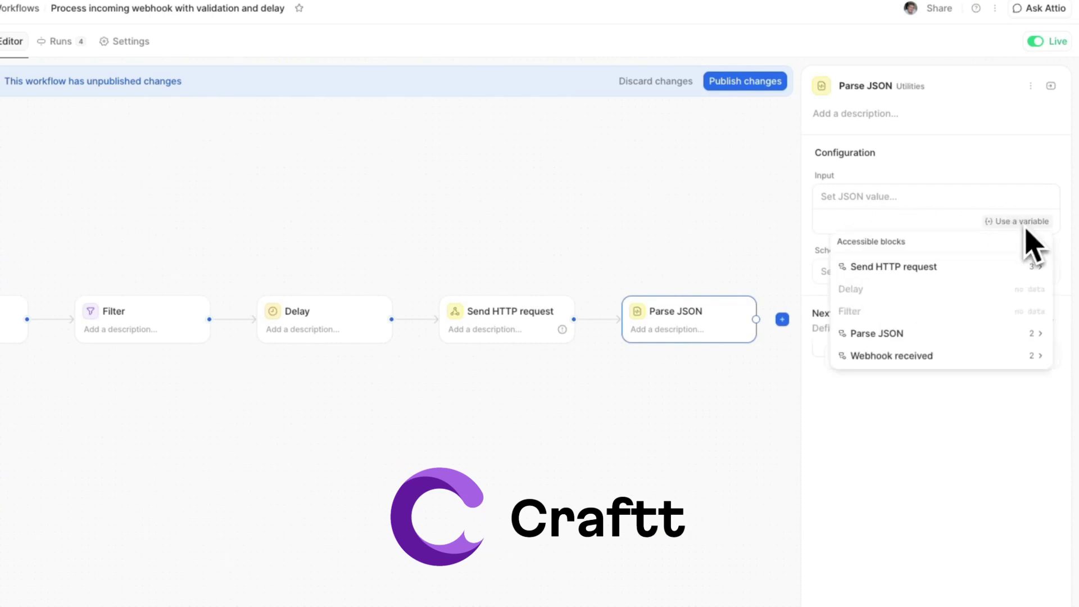
left_click(946, 268)
left_click(915, 292)
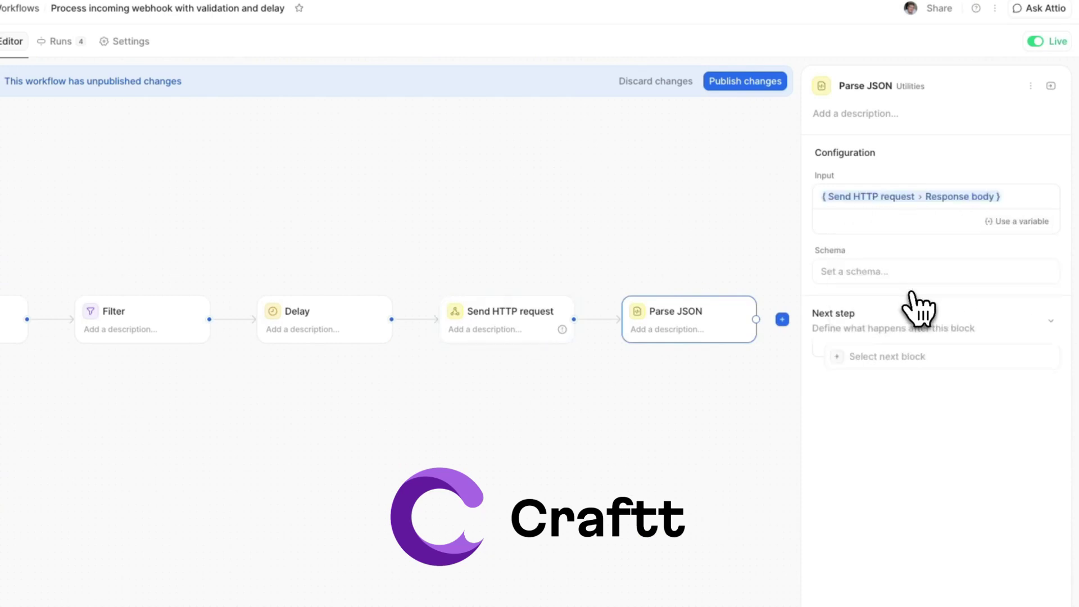
Generate the new Parse JSON block's schema from the sample 200 response of the Get a note endpoint in the Attio documentation.
left_click(912, 275)
left_click(662, 397)
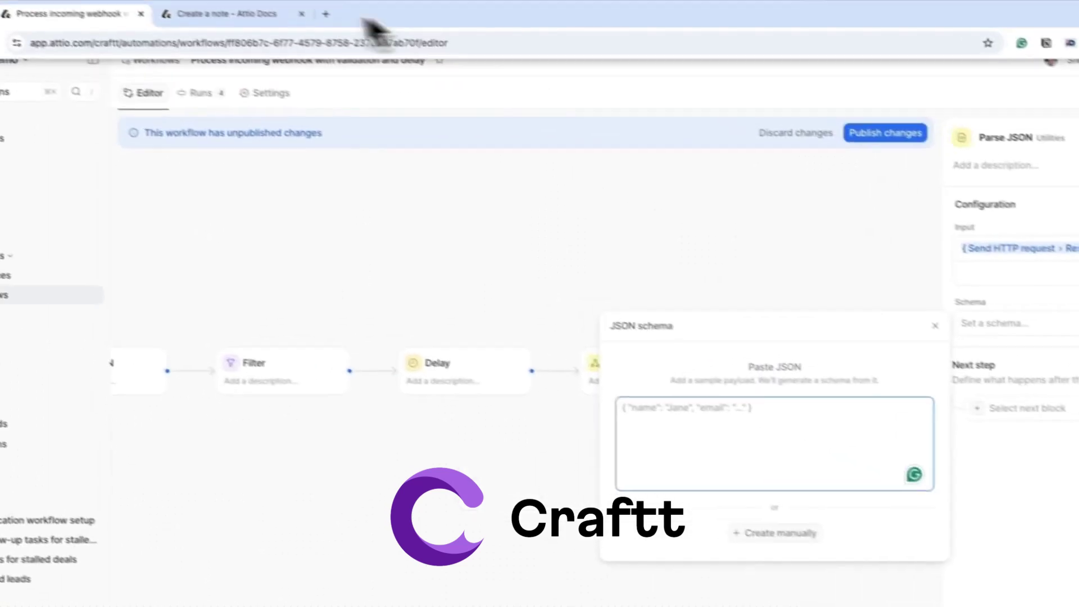
left_click(253, 13)
left_click(137, 520)
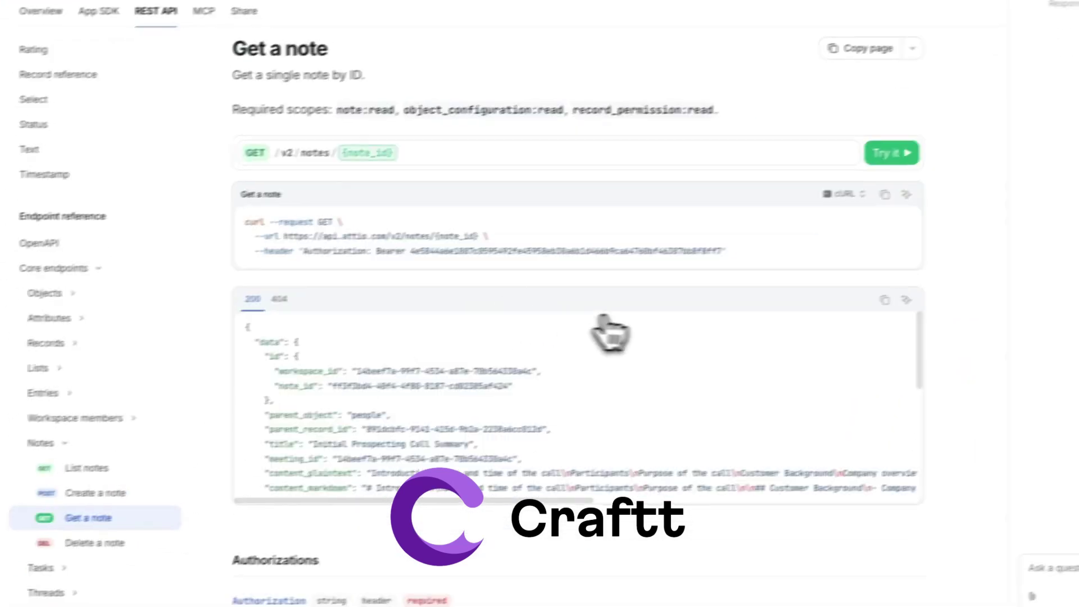
left_click(885, 300)
scroll(743, 419, "down", 3)
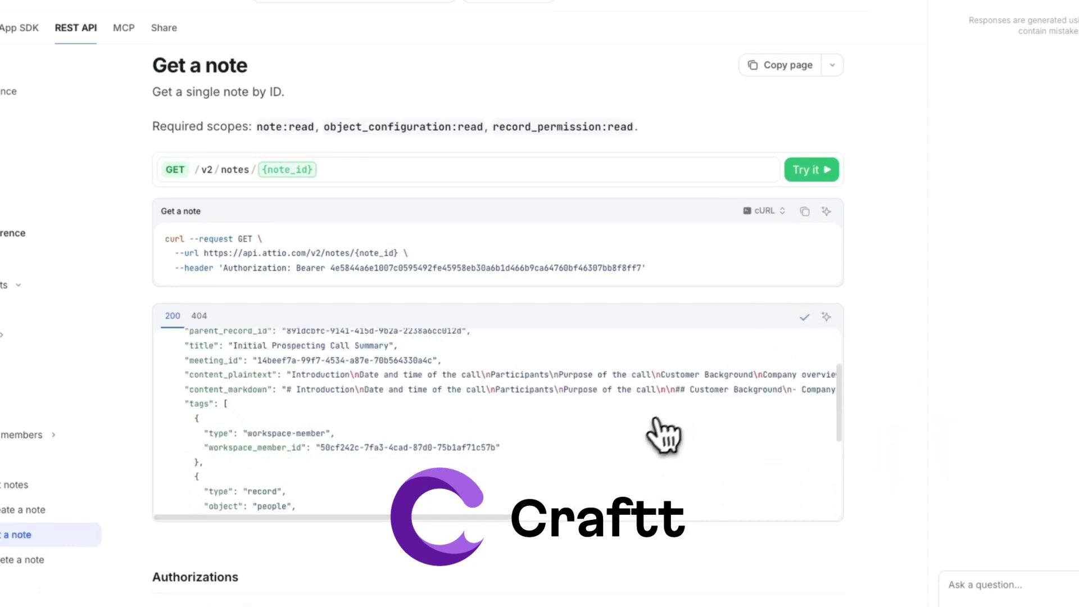
scroll(663, 435, "down", 5)
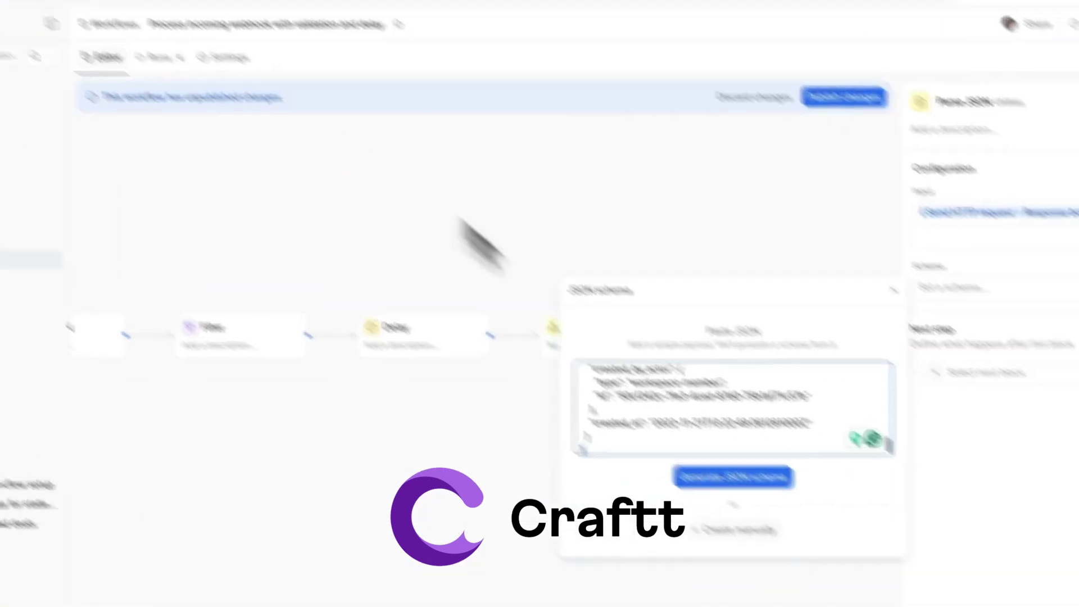
left_click(691, 437)
left_click(797, 592)
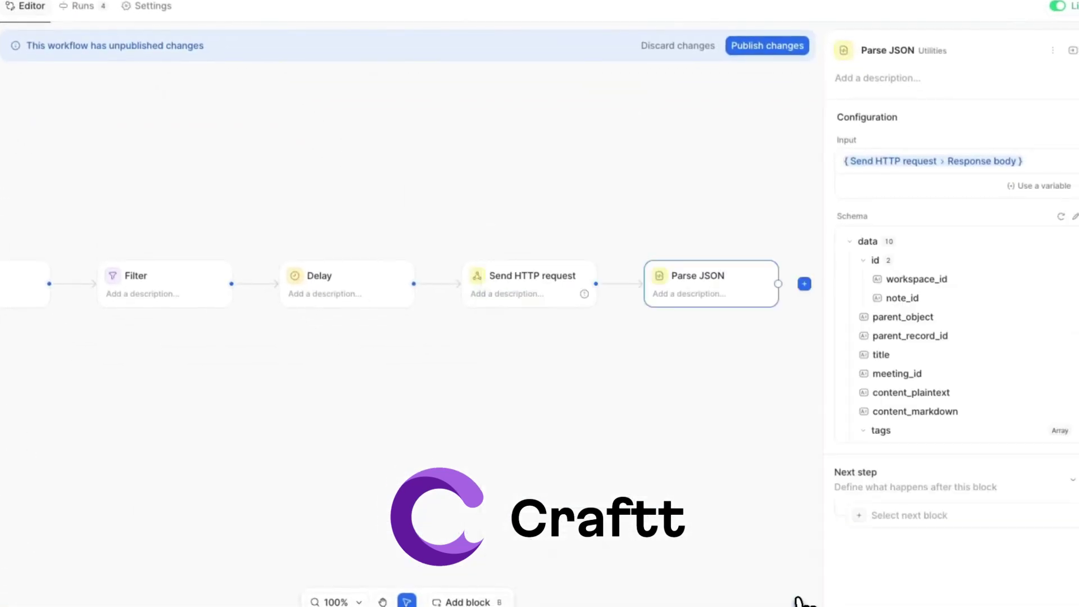
Publish the workflow changes and open the workflow's latest run.
left_click(767, 46)
left_click(584, 318)
left_click(34, 142)
left_click(1039, 103)
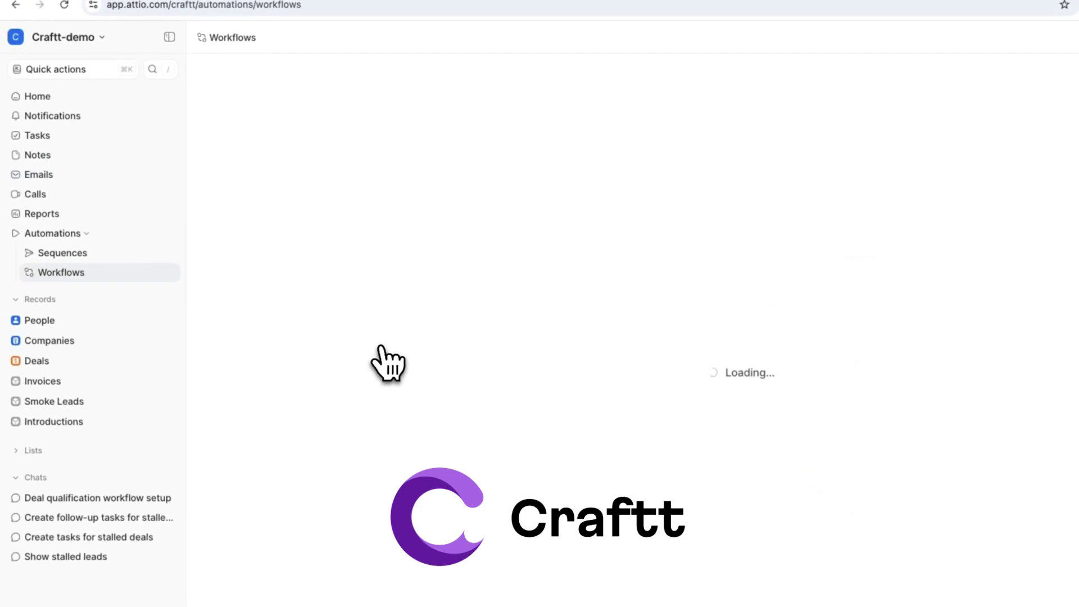
left_click(385, 285)
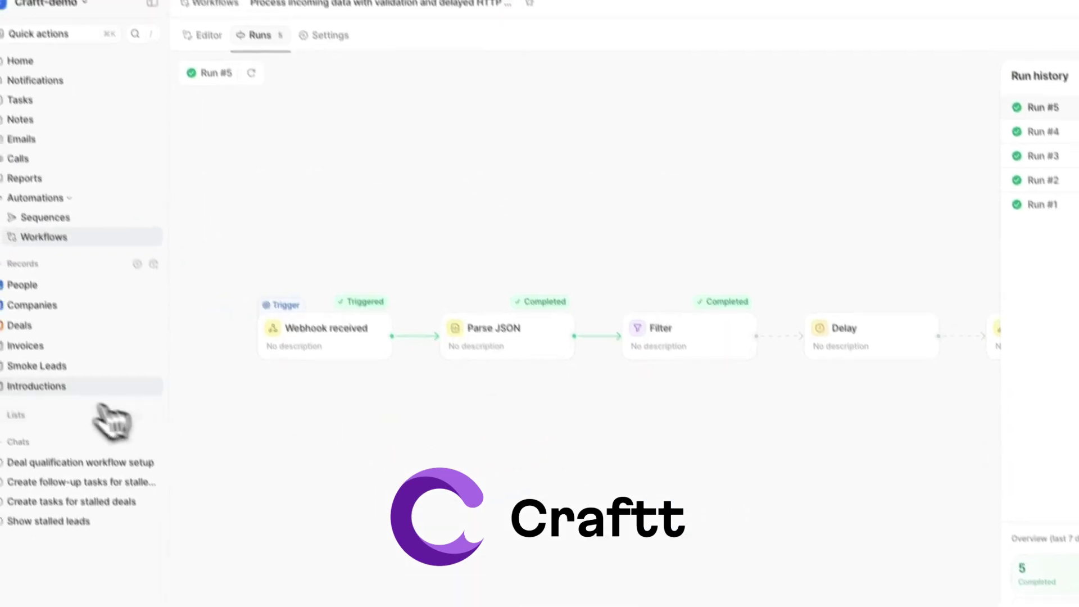
Open the invoice record's notes, return to the workflow's runs, and inspect the last Parse JSON block.
left_click(62, 375)
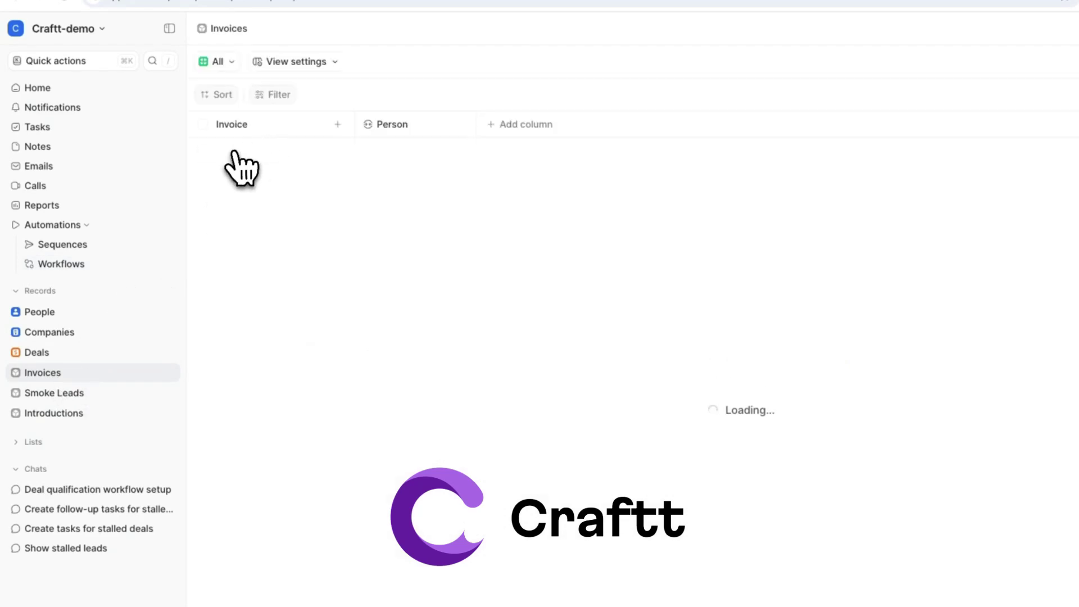
left_click(235, 152)
left_click(523, 108)
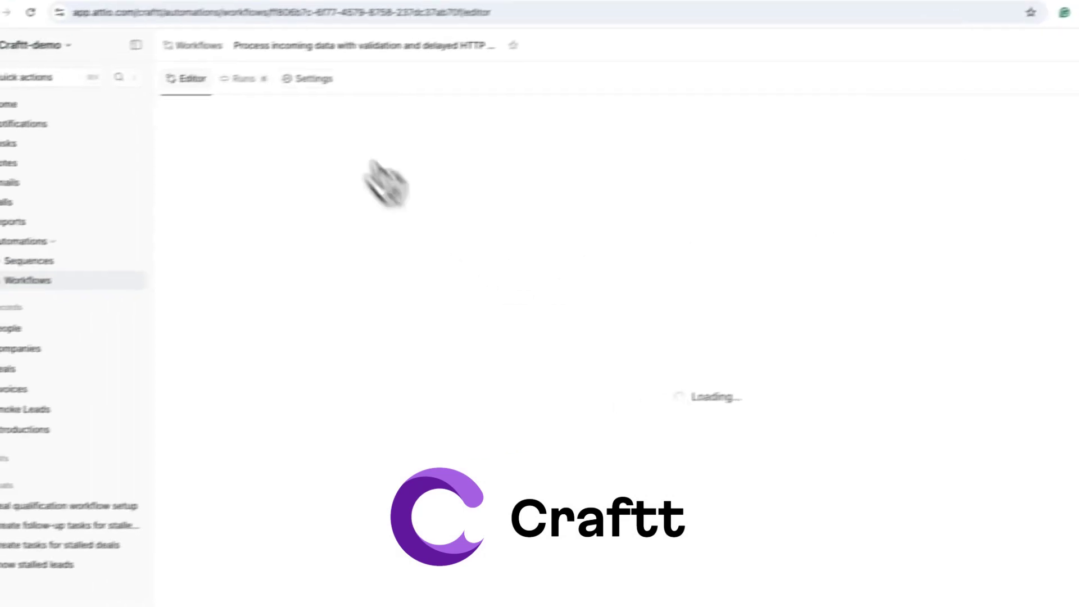
left_click(243, 79)
left_click(613, 396)
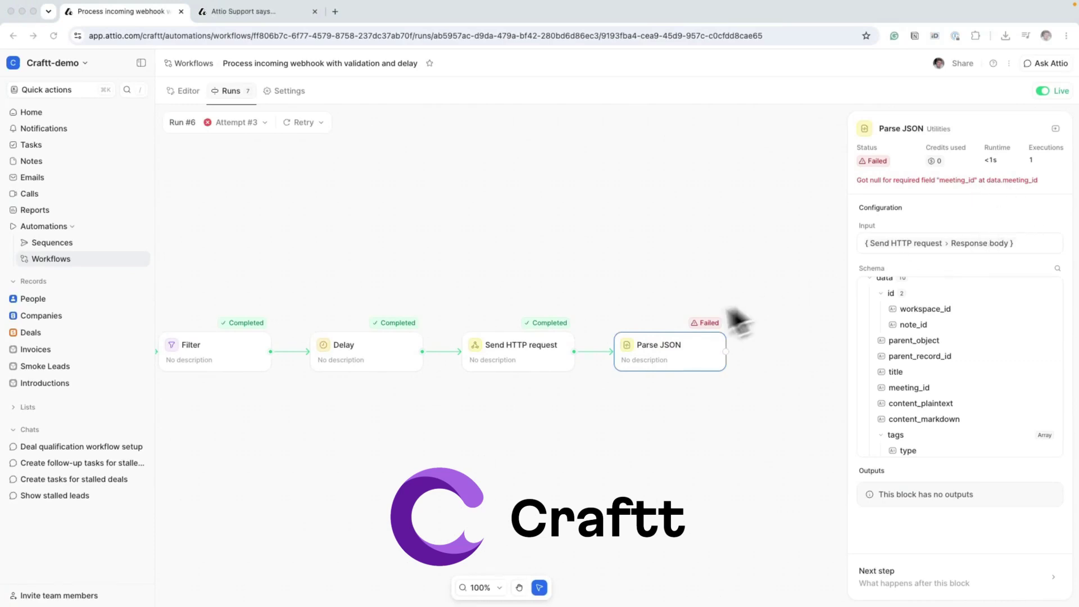
Delete the top-level meeting_id property from the last Parse JSON block's schema, save it, and publish the workflow changes.
left_click(183, 91)
left_click(765, 357)
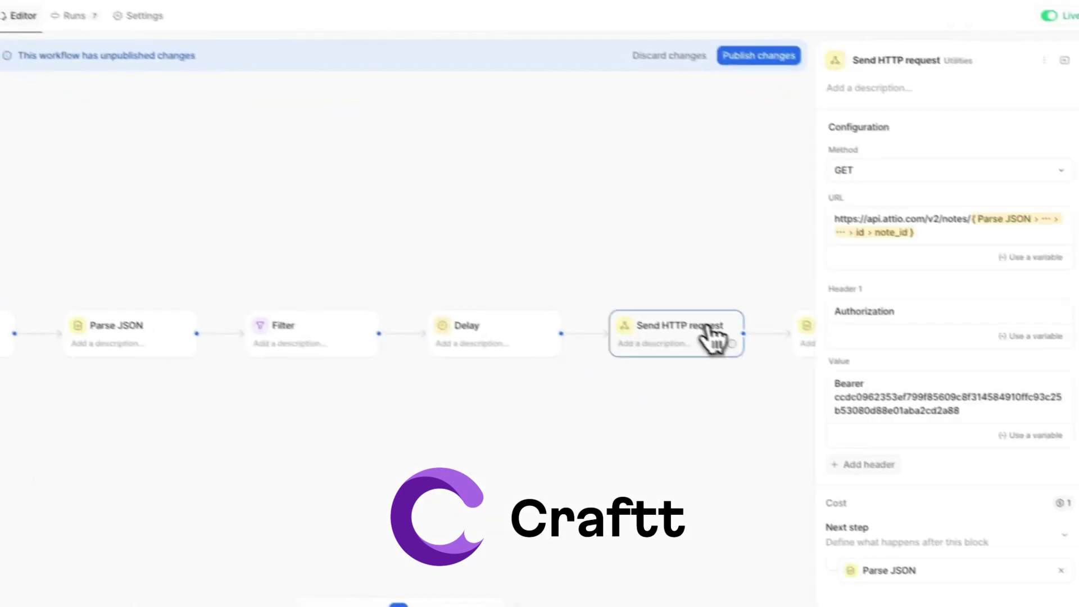
scroll(714, 337, "right", 3)
left_click(696, 340)
scroll(856, 436, "down", 4)
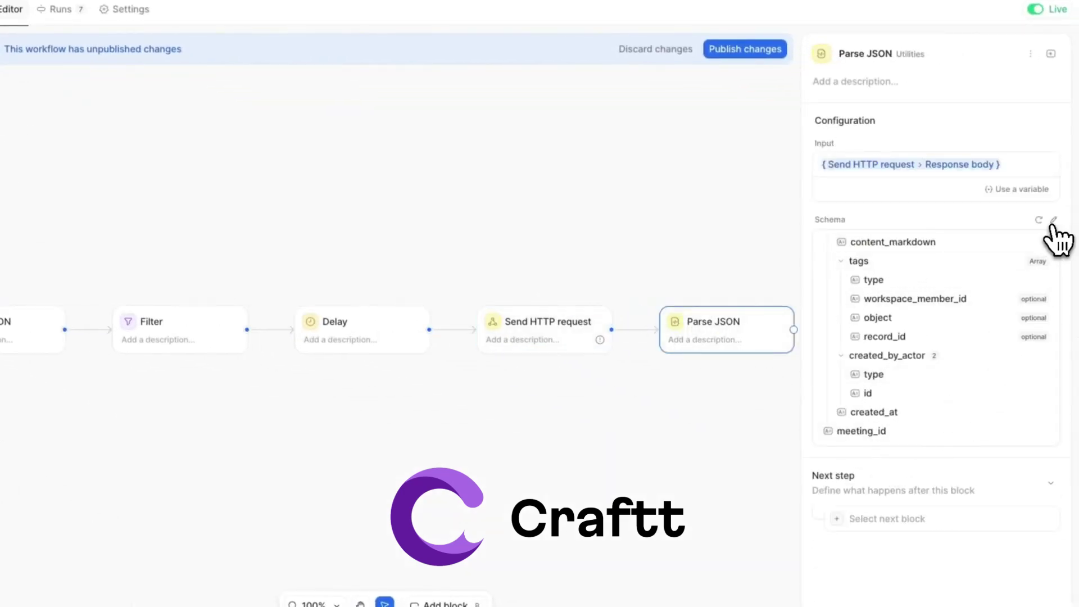
left_click(1053, 222)
scroll(832, 489, "down", 10)
left_click(1027, 524)
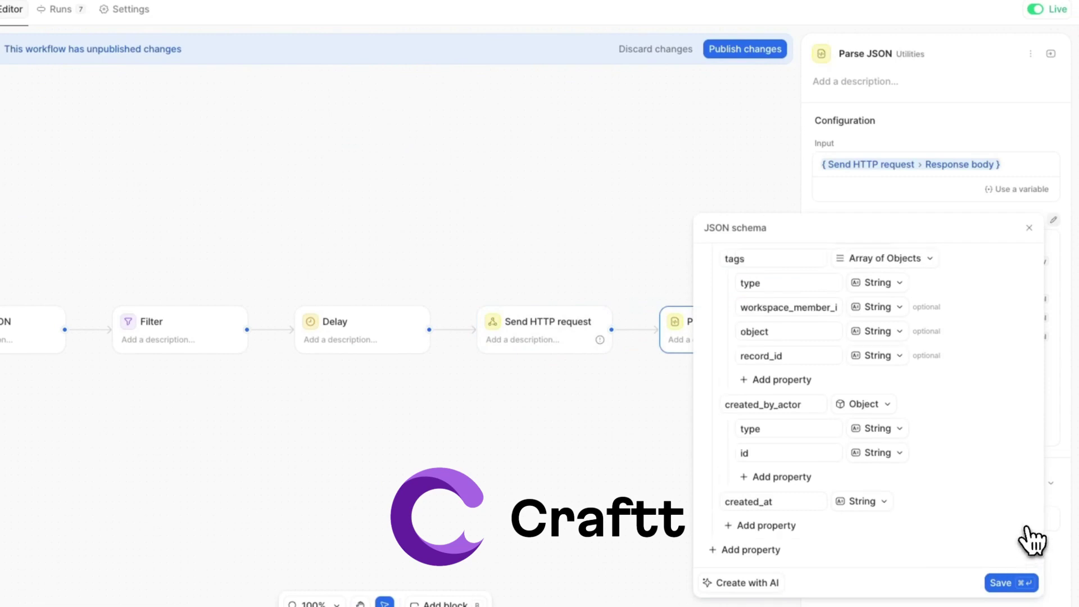
left_click(1015, 583)
left_click(478, 143)
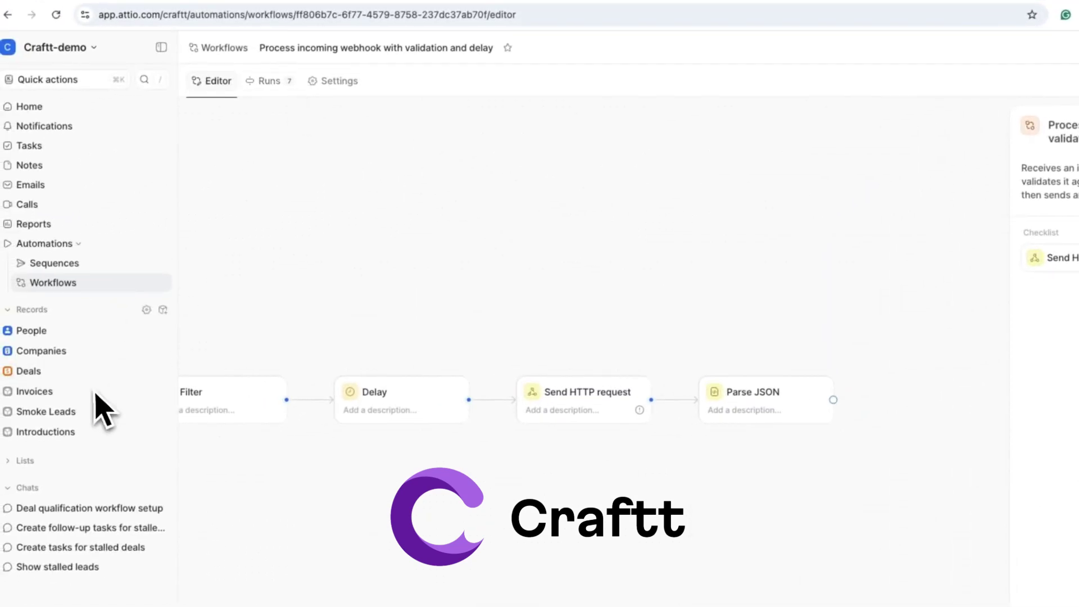
Create a note titled "Test note" with the body "test" on the Invoice for February record.
left_click(96, 393)
left_click(270, 169)
left_click(510, 101)
left_click(1047, 120)
type("Test note")
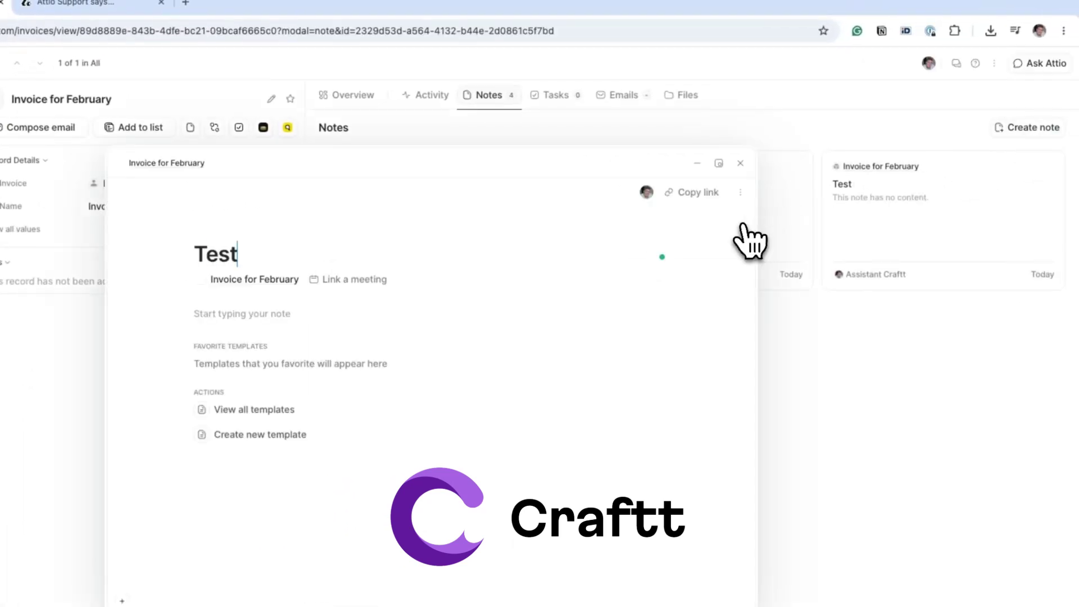
left_click(313, 316)
type("test")
key("Escape")
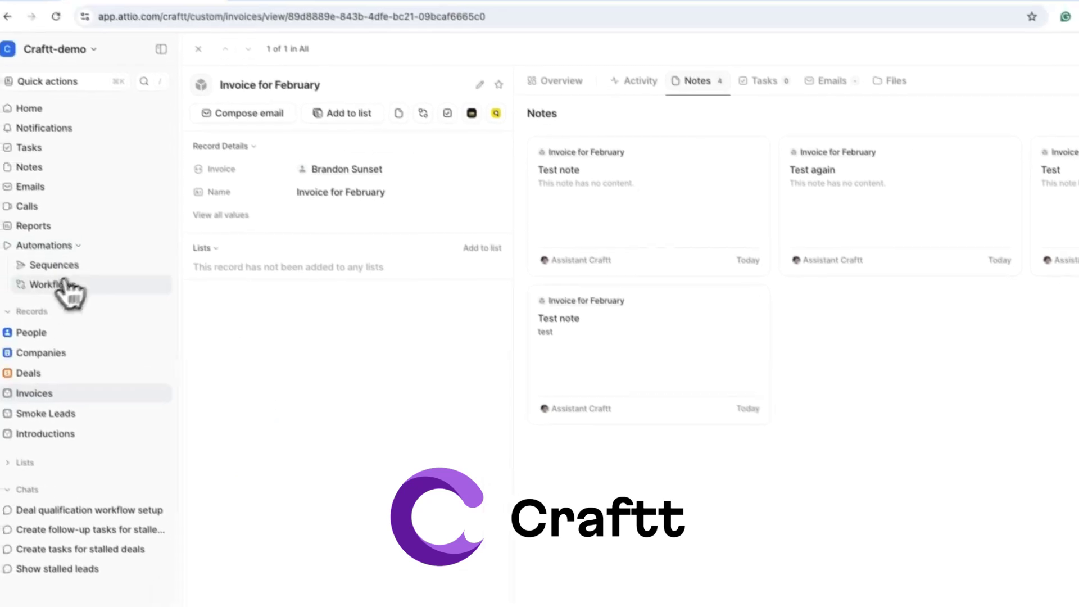
Open the workflow's latest run and examine the outputs of the last Parse JSON block.
left_click(66, 283)
left_click(427, 307)
left_click(279, 88)
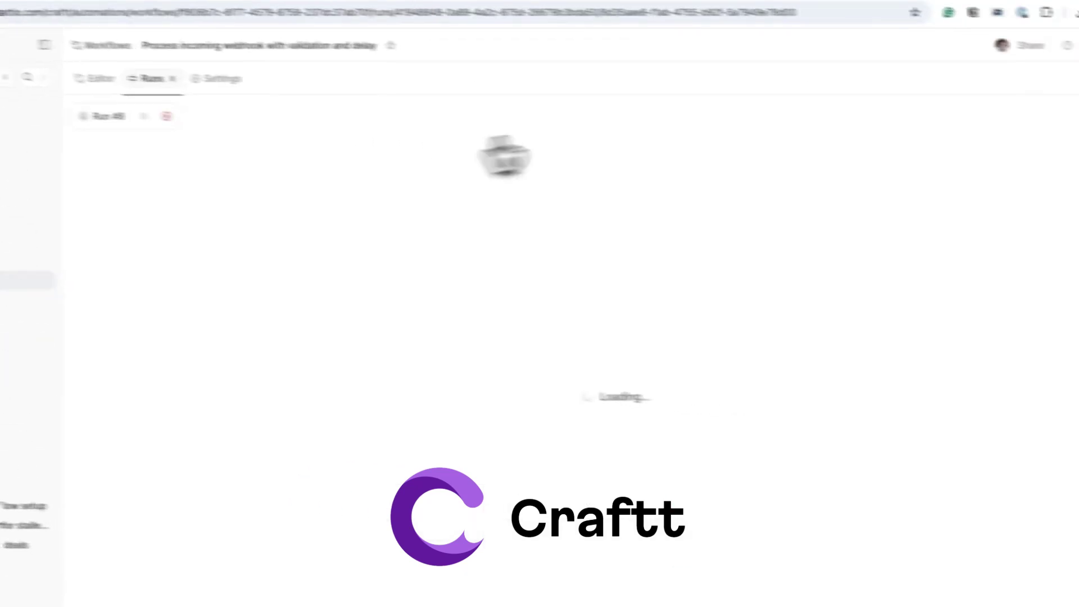
scroll(701, 285, "right", 5)
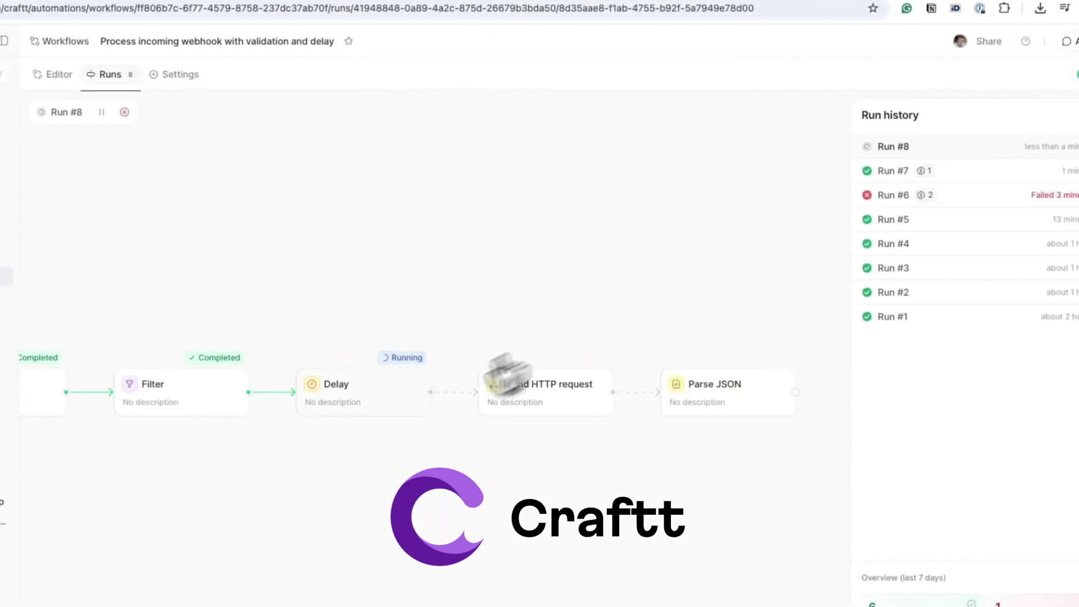
left_click(520, 394)
left_click(602, 394)
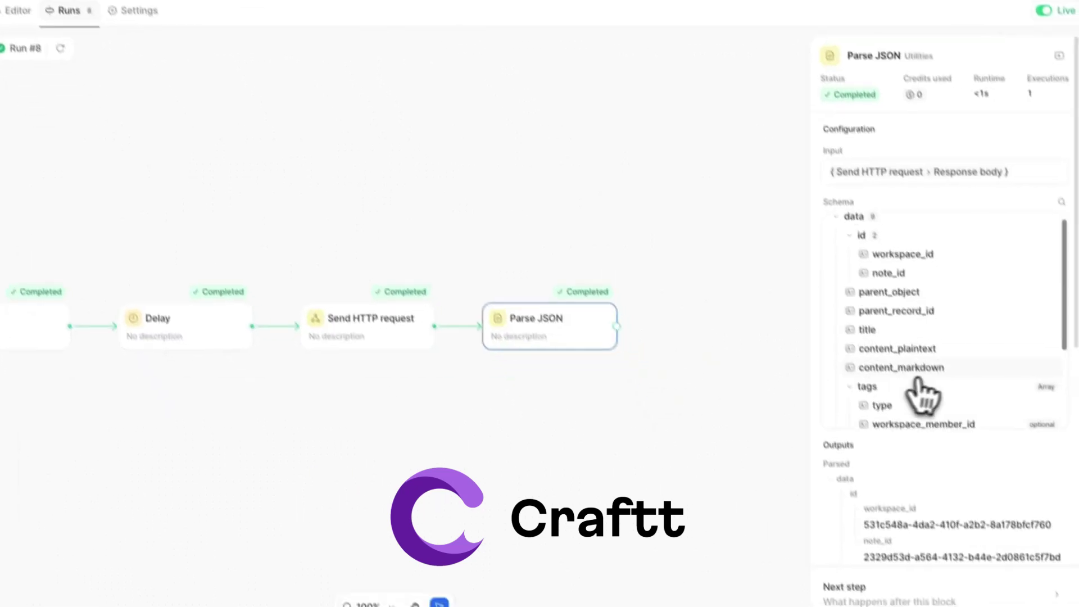
scroll(925, 394, "down", 10)
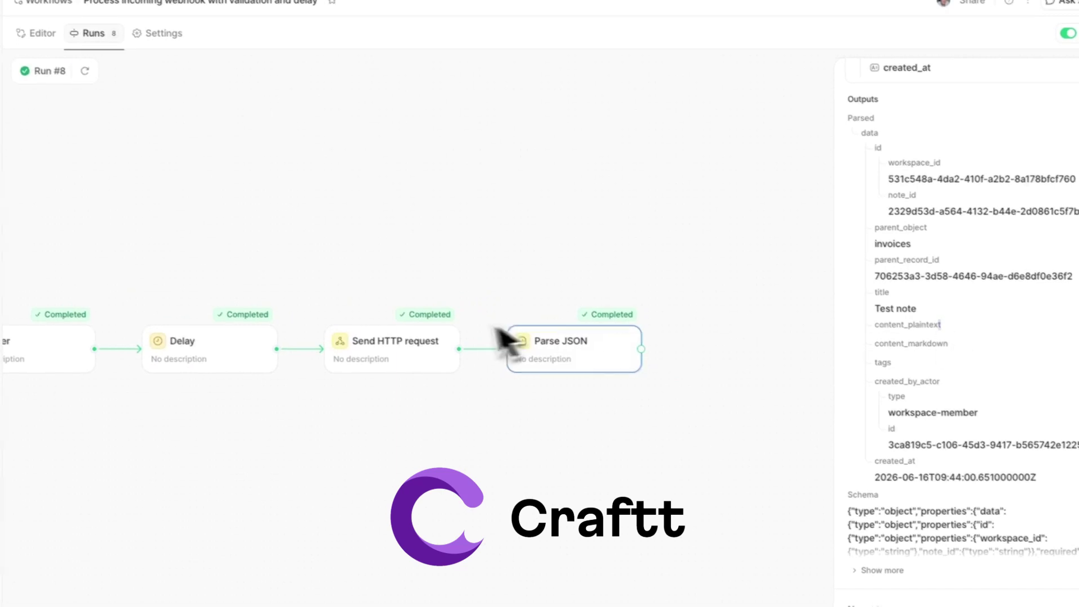
In the workflow editor, add a Find records block after the last Parse JSON block and set its object to Invoices.
left_click(37, 33)
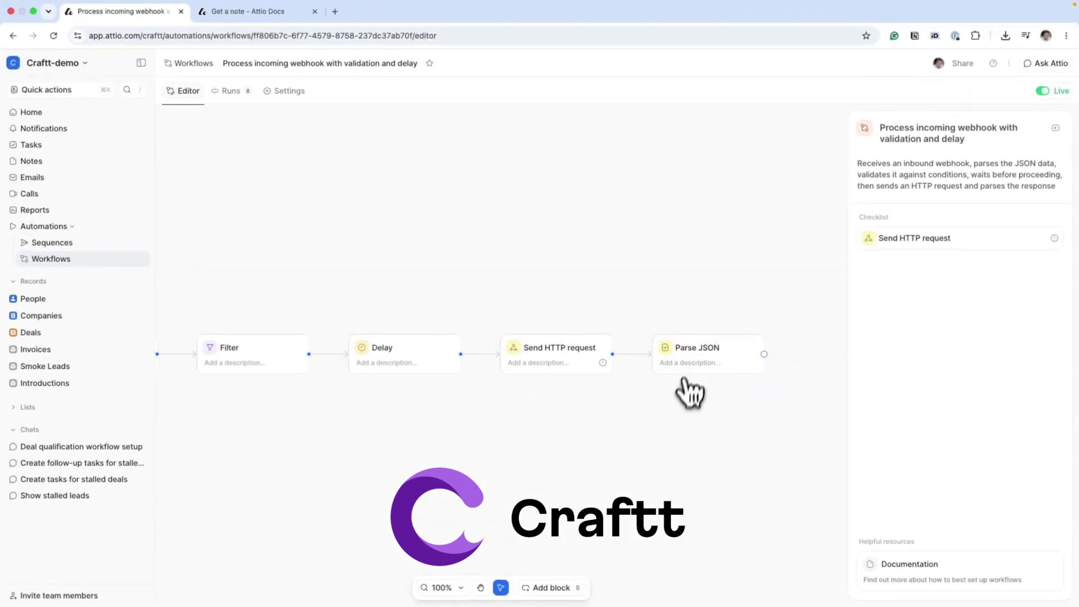
scroll(686, 360, "right", 5)
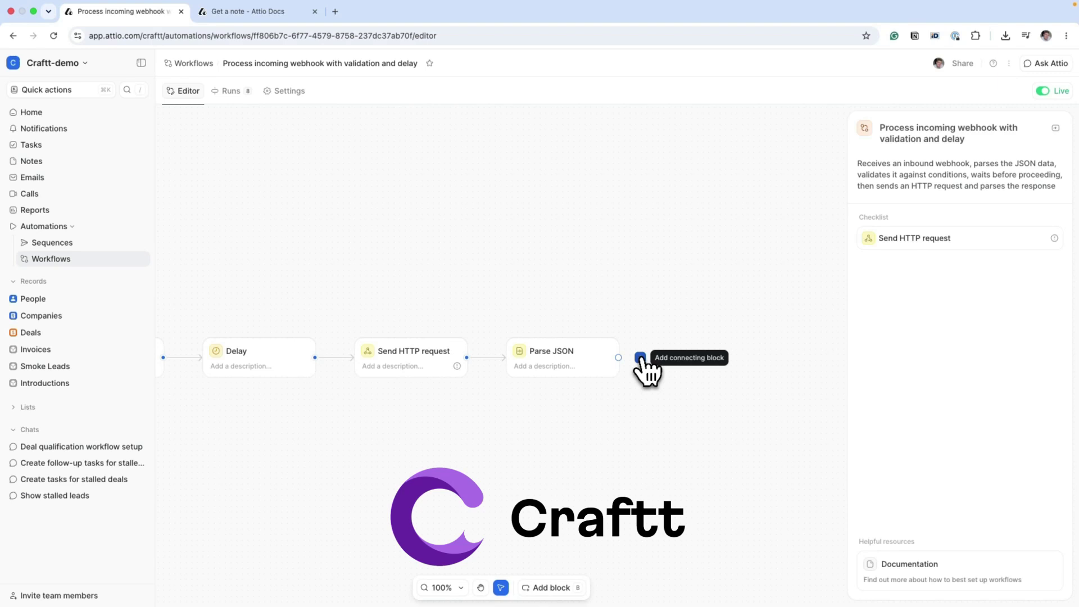
left_click(640, 358)
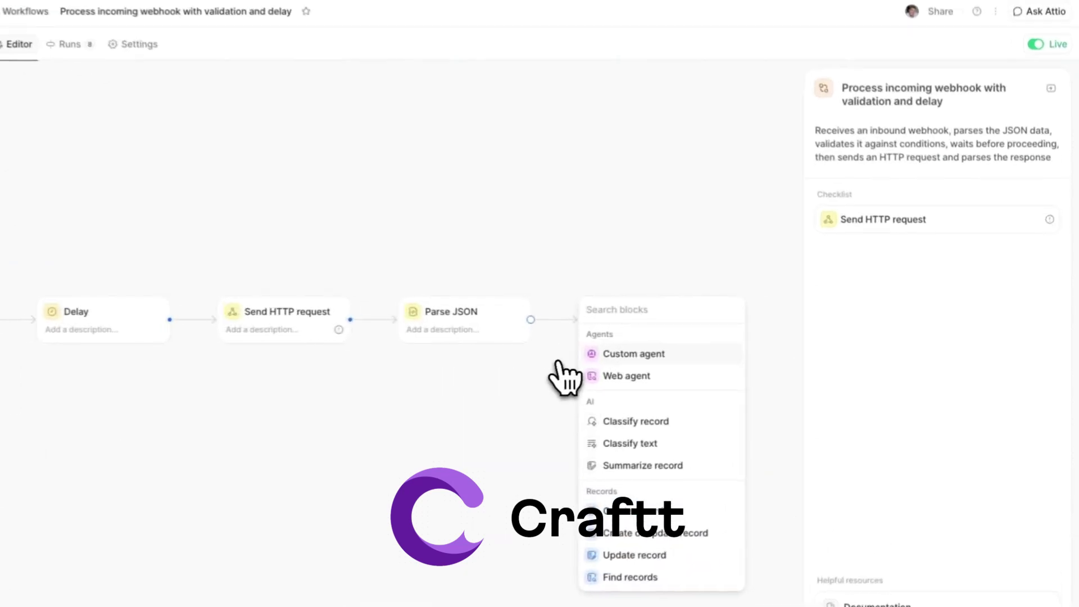
type("find")
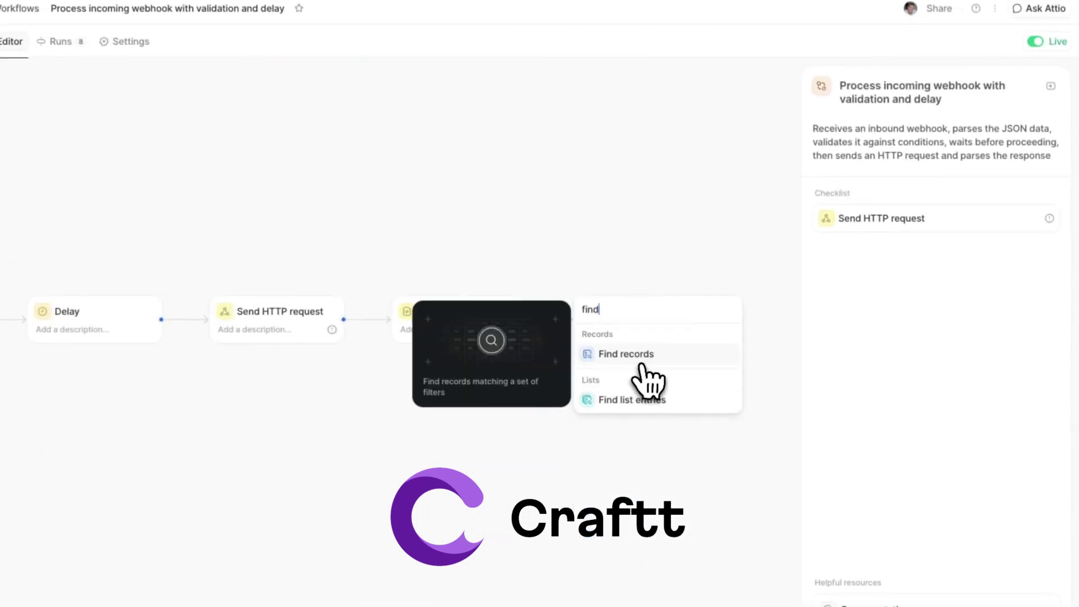
left_click(641, 359)
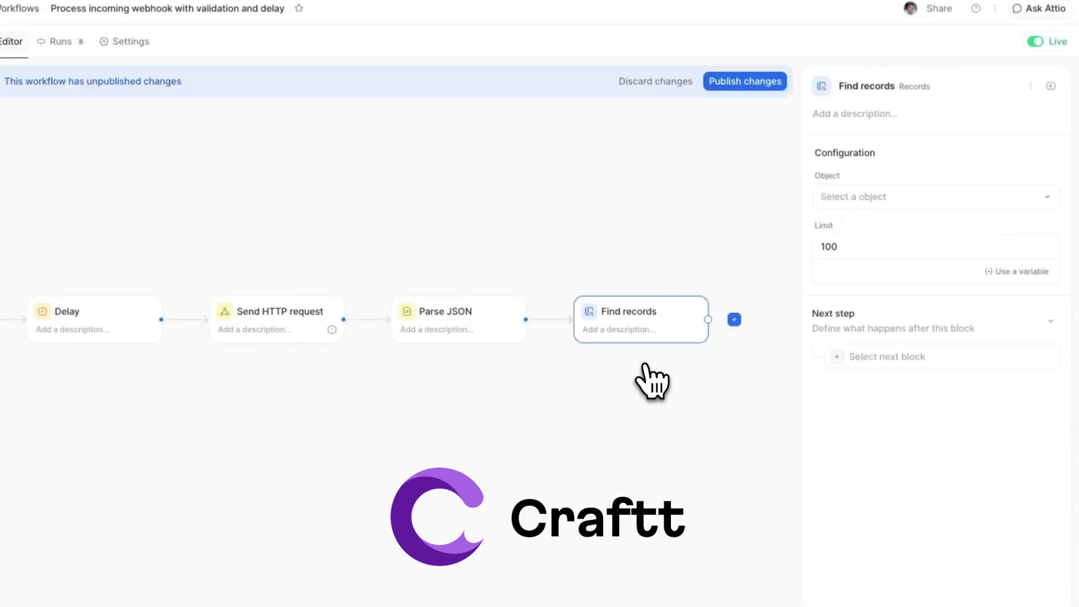
left_click(887, 197)
left_click(861, 316)
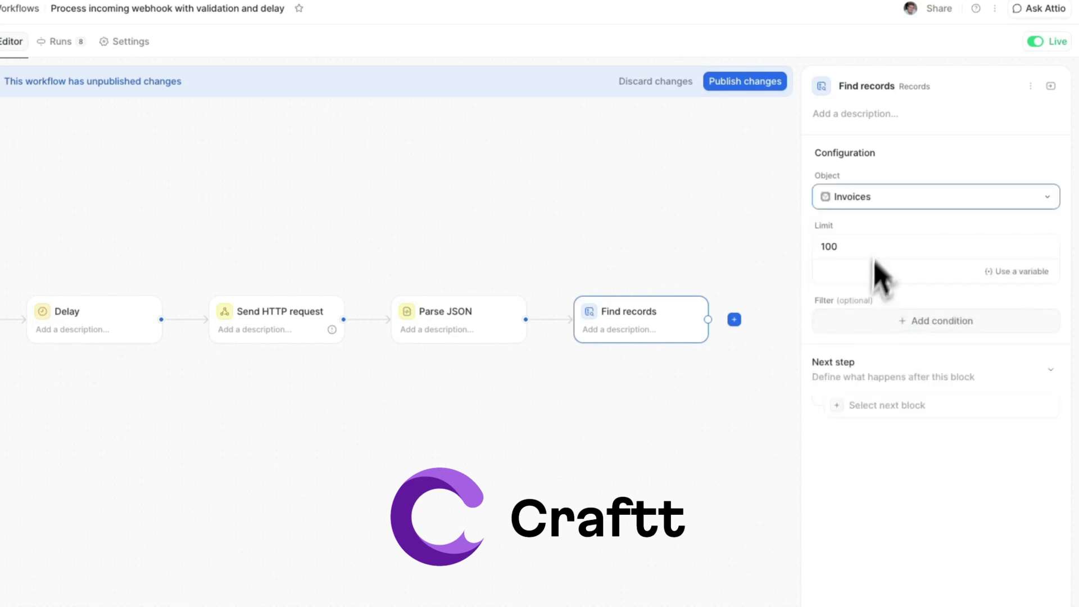
Filter the Find records block so that Record ID is the parent_record_id from the last Parse JSON block's parsed data.
left_click(910, 325)
left_click(894, 375)
left_click(894, 375)
left_click(1026, 346)
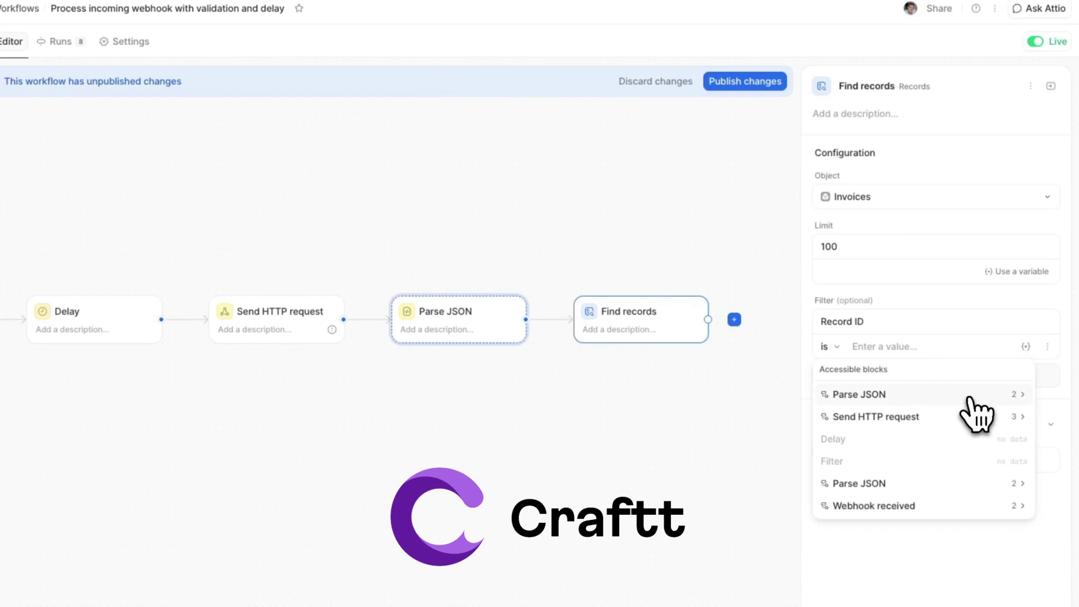
left_click(976, 397)
left_click(965, 397)
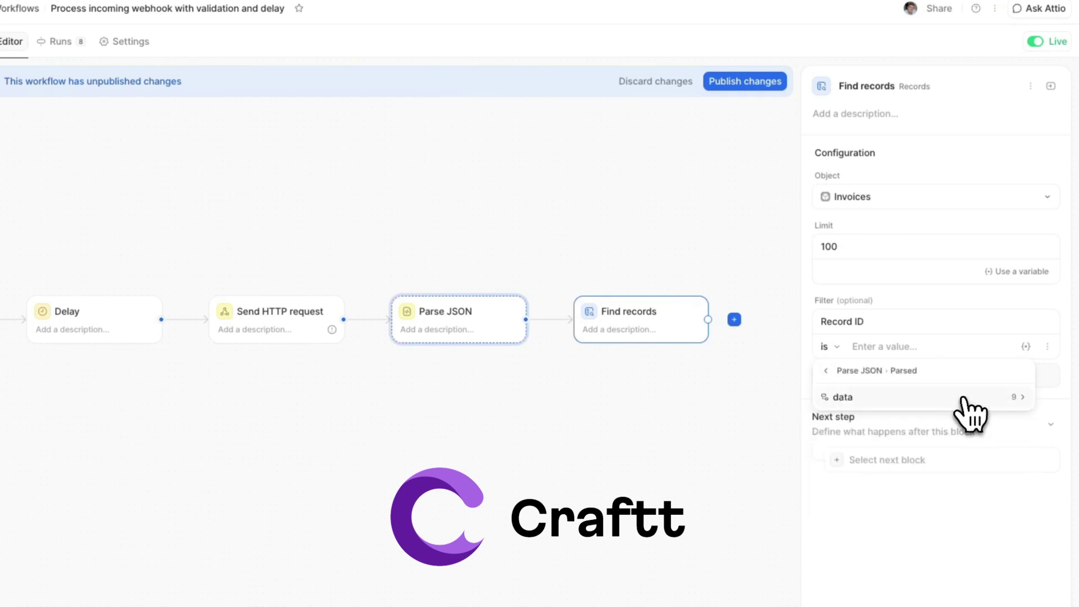
left_click(964, 397)
left_click(942, 443)
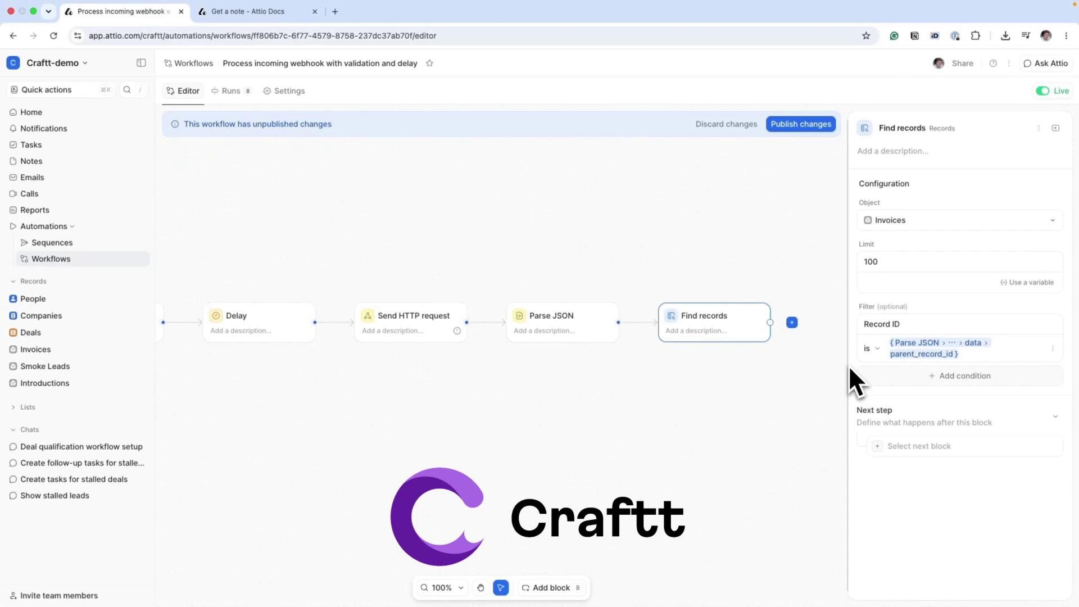
left_click(696, 321)
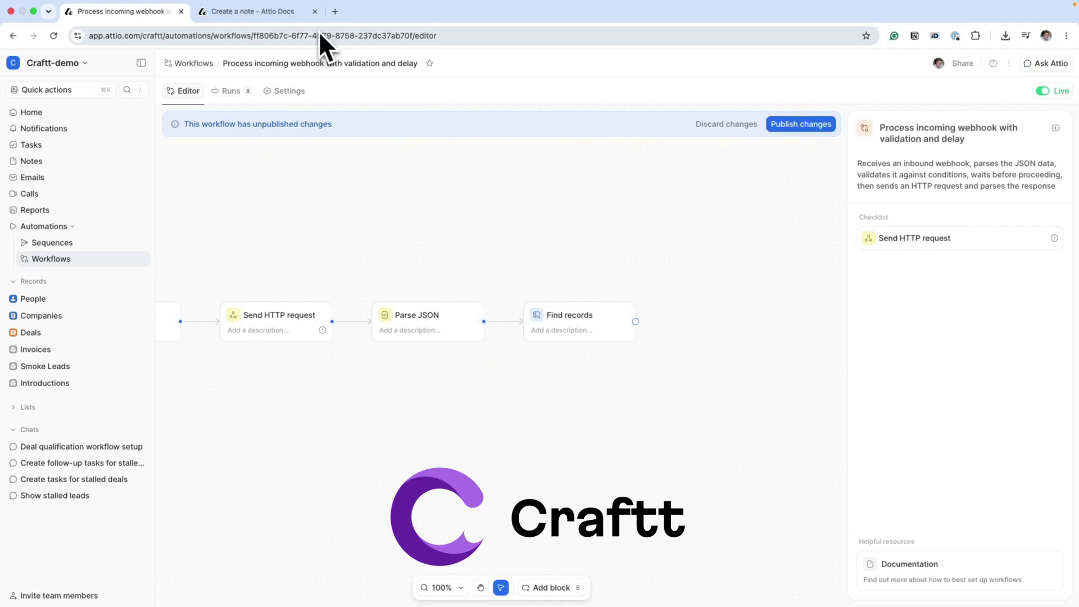
left_click(282, 11)
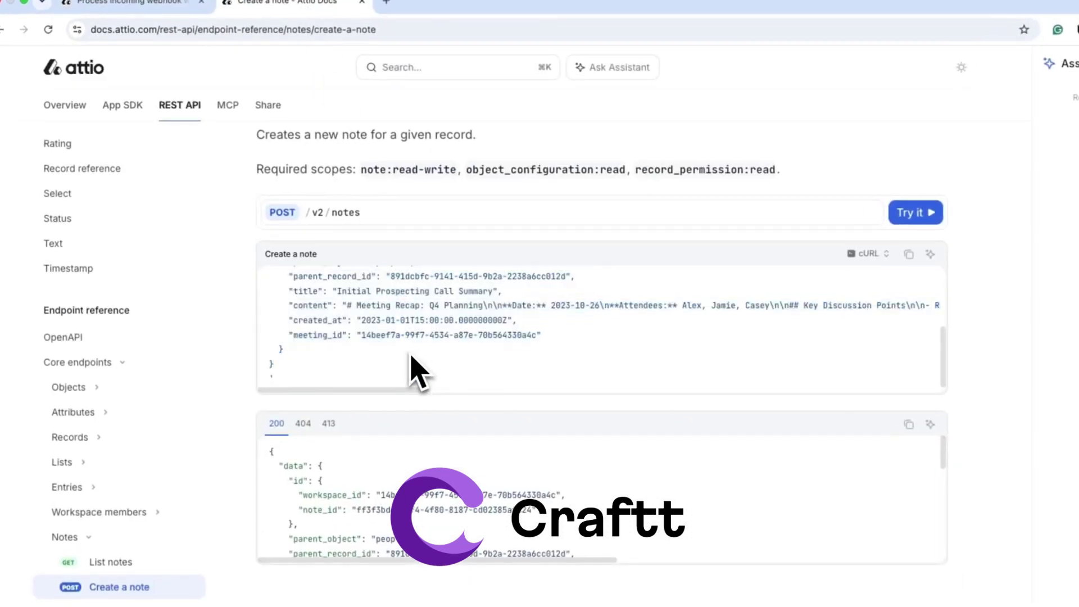
scroll(412, 356, "up", 3)
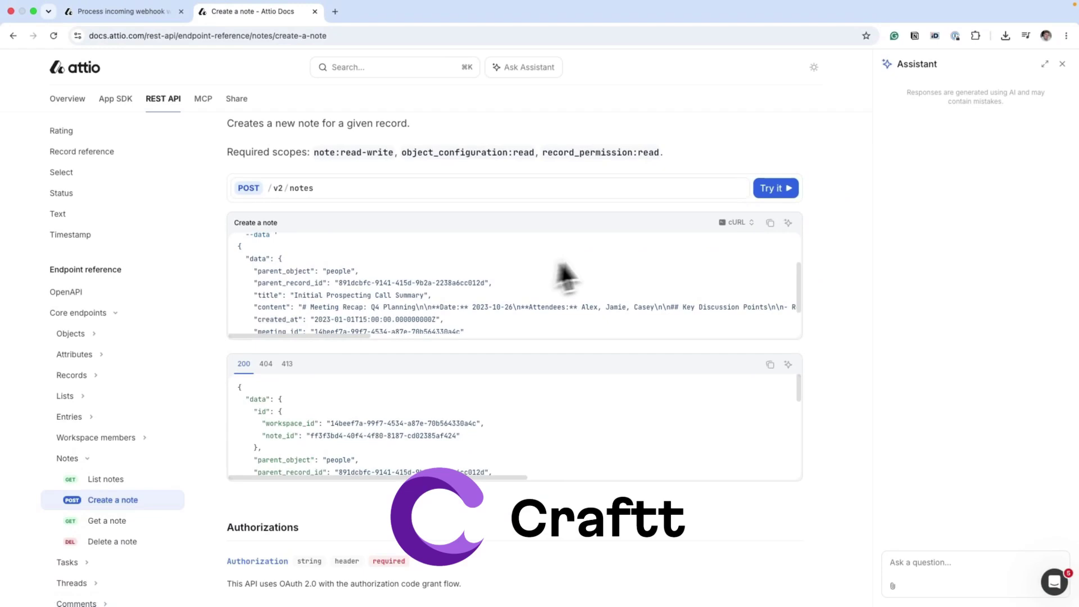
left_click(146, 12)
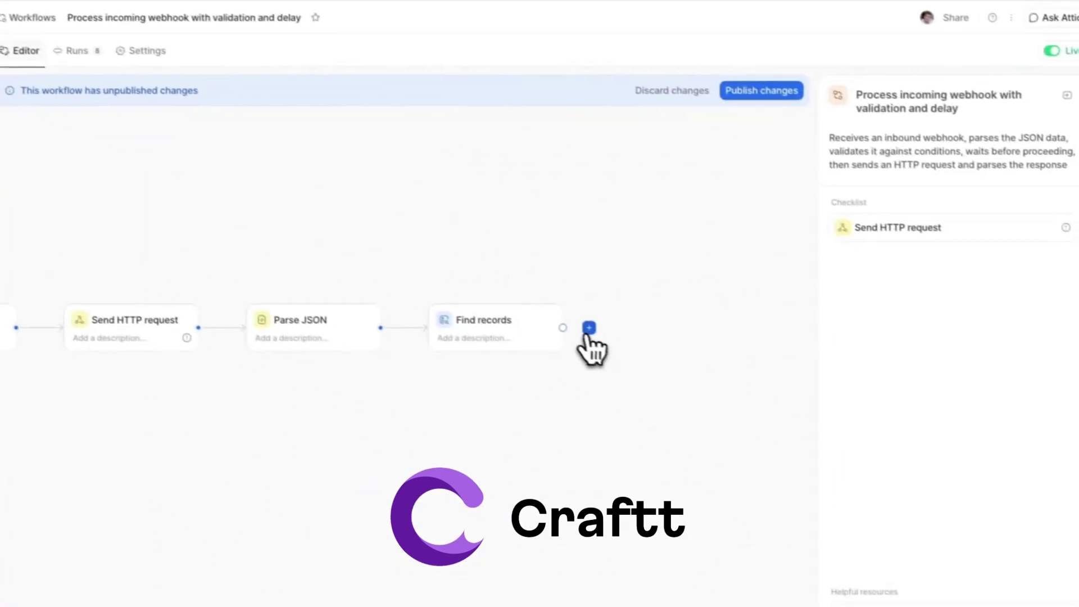
left_click(751, 386)
type("send")
left_click(877, 422)
left_click(942, 250)
left_click(948, 207)
left_click(868, 295)
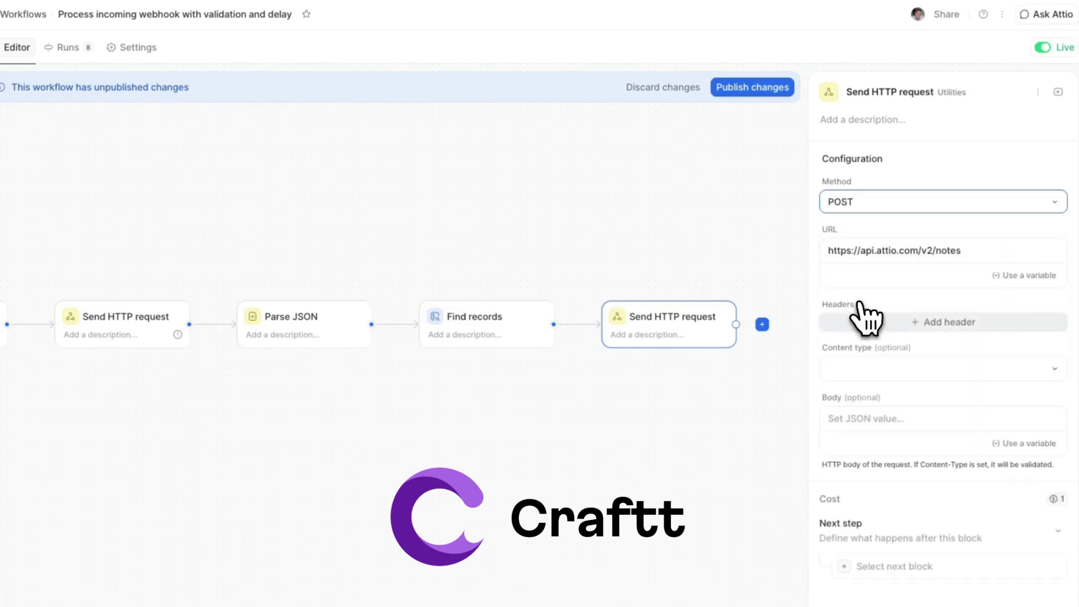
Set the new request's content type to application/json and add an Authorization header with the bearer token as its value.
left_click(902, 368)
left_click(894, 398)
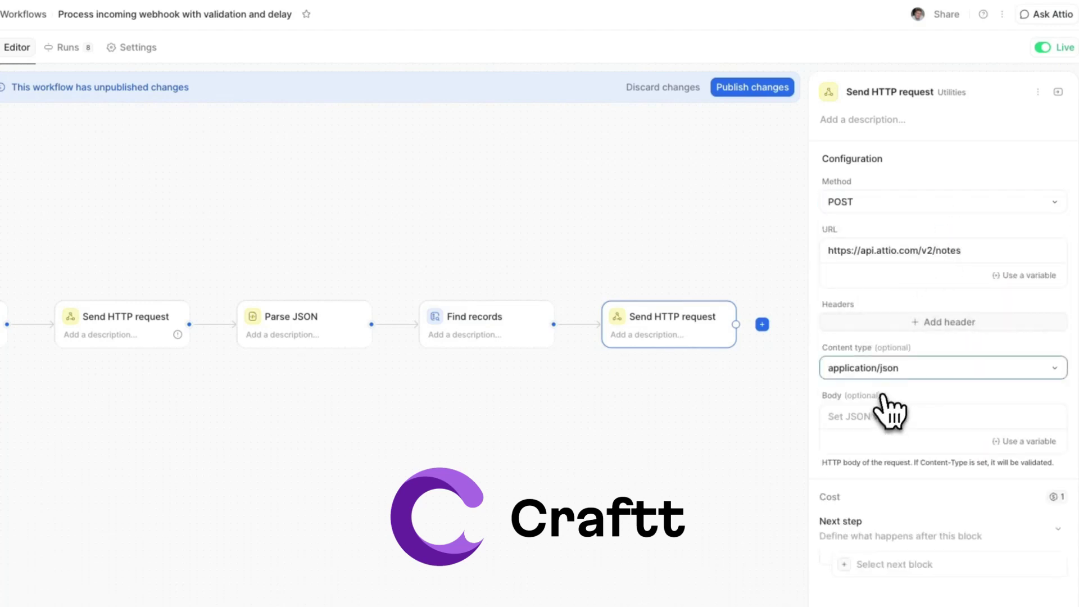
left_click(250, 323)
left_click(798, 332)
left_click(1034, 319)
left_click(894, 298)
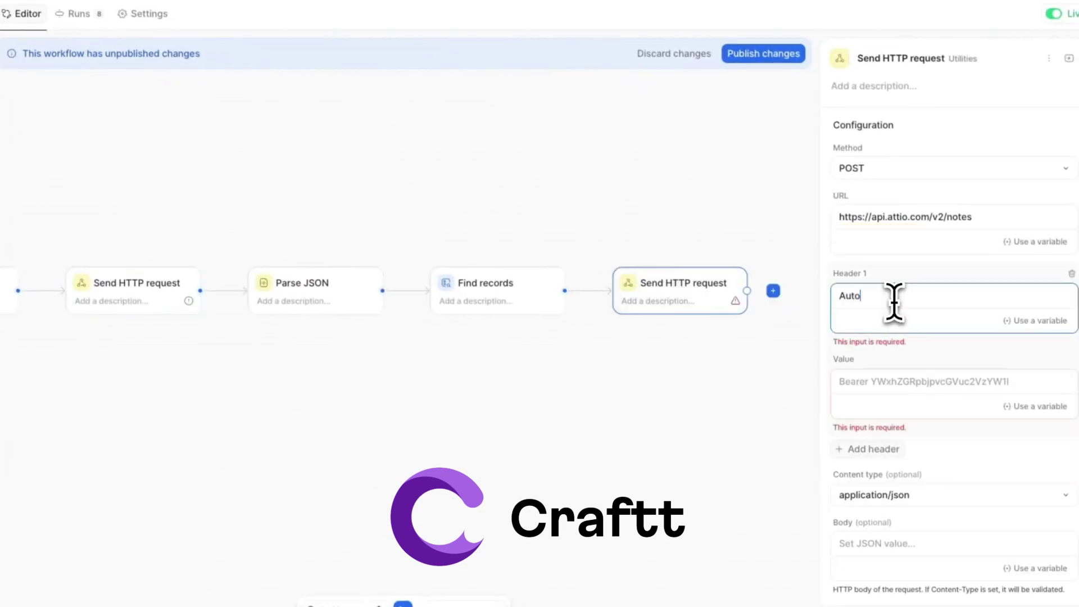
left_click(863, 378)
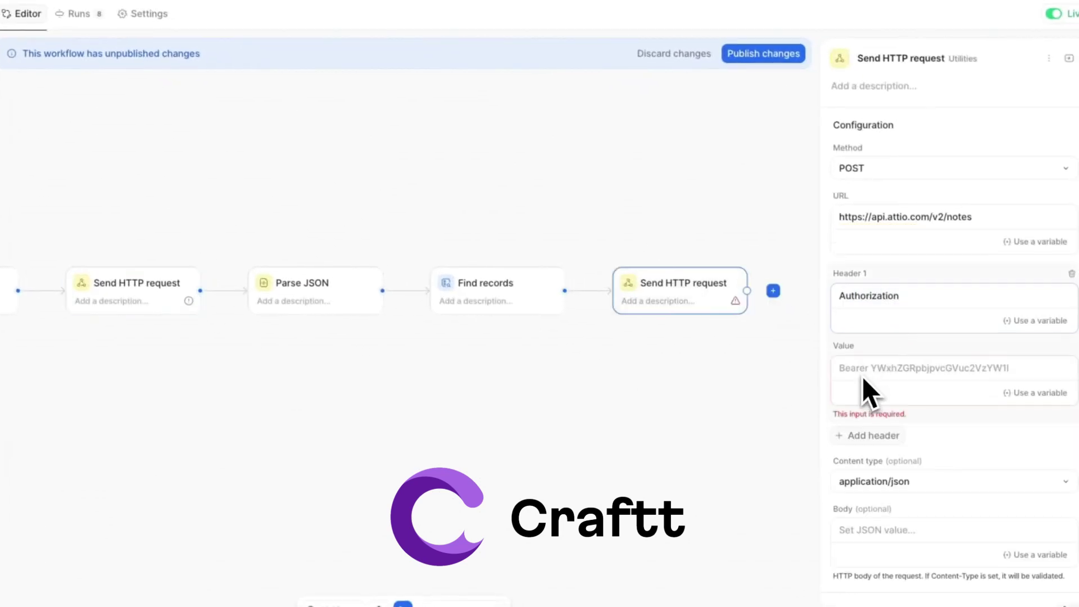
key("ctrl+v")
Generate the new request's JSON body from the sample data payload in the Create a note API reference.
scroll(912, 511, "down", 1)
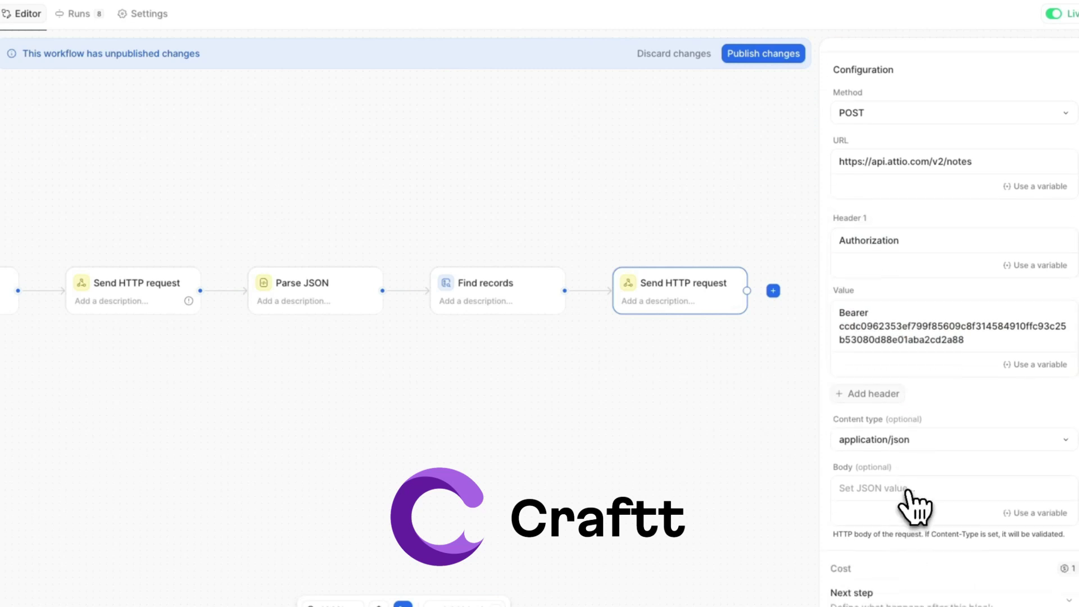
left_click(265, 5)
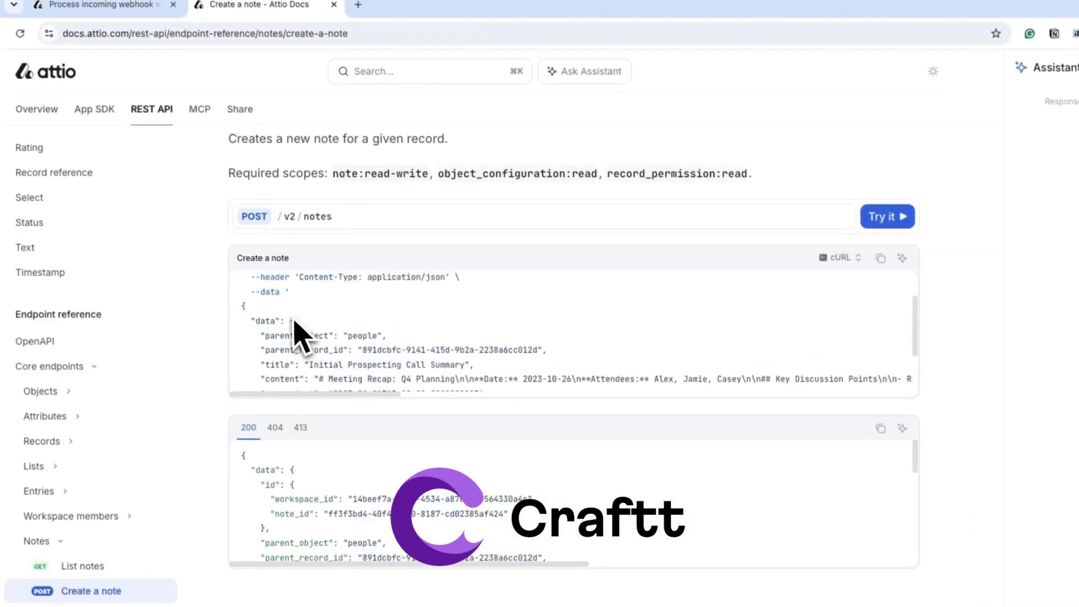
left_click_drag(274, 316, 313, 391)
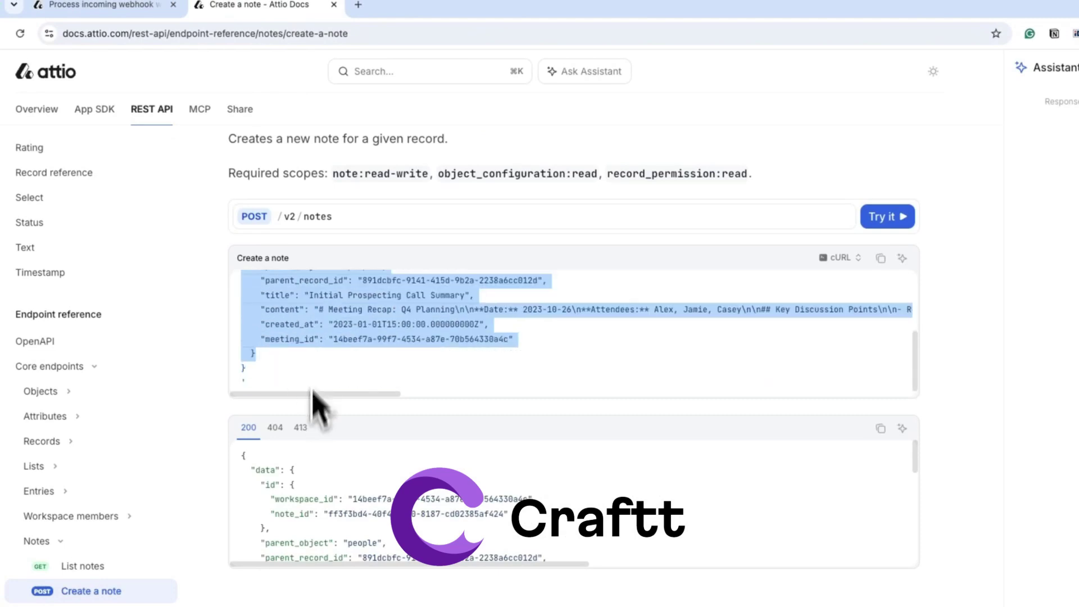
key("ctrl+c")
key("ctrl+shift+Tab")
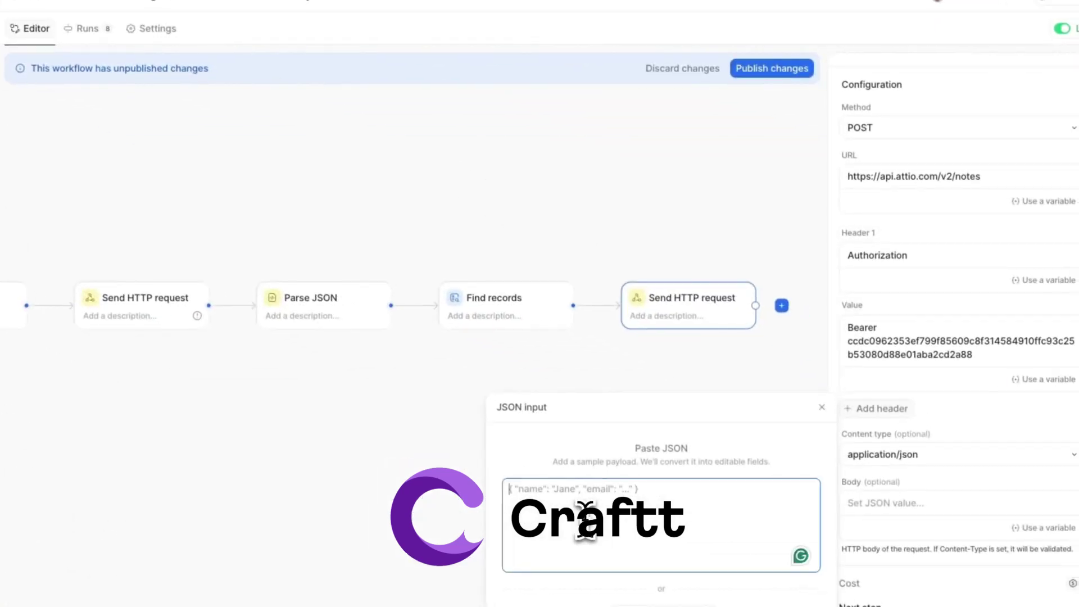
key("ctrl+v")
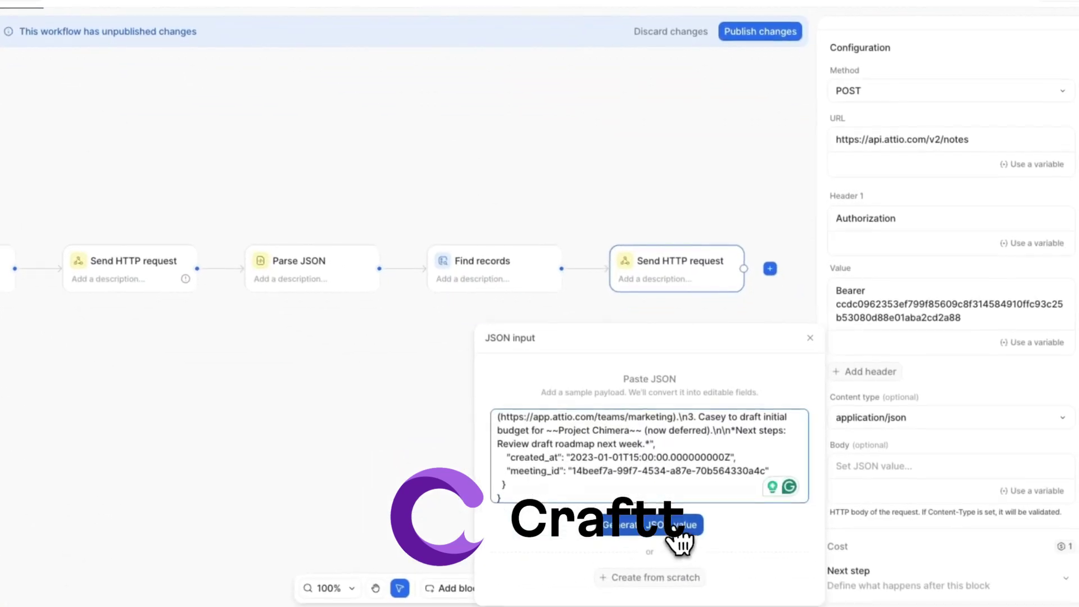
left_click(681, 541)
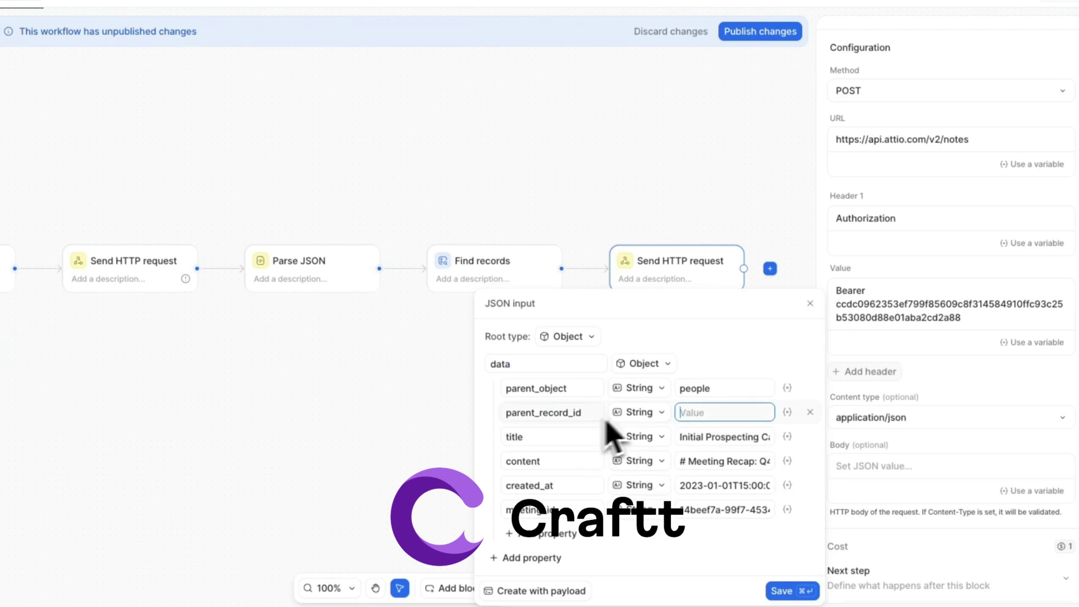
Replace the body's parent_record_id value with the Record ID of the Person on the invoice from Find records.
left_click(795, 422)
left_click(835, 251)
left_click(891, 453)
scroll(871, 563, "down", 5)
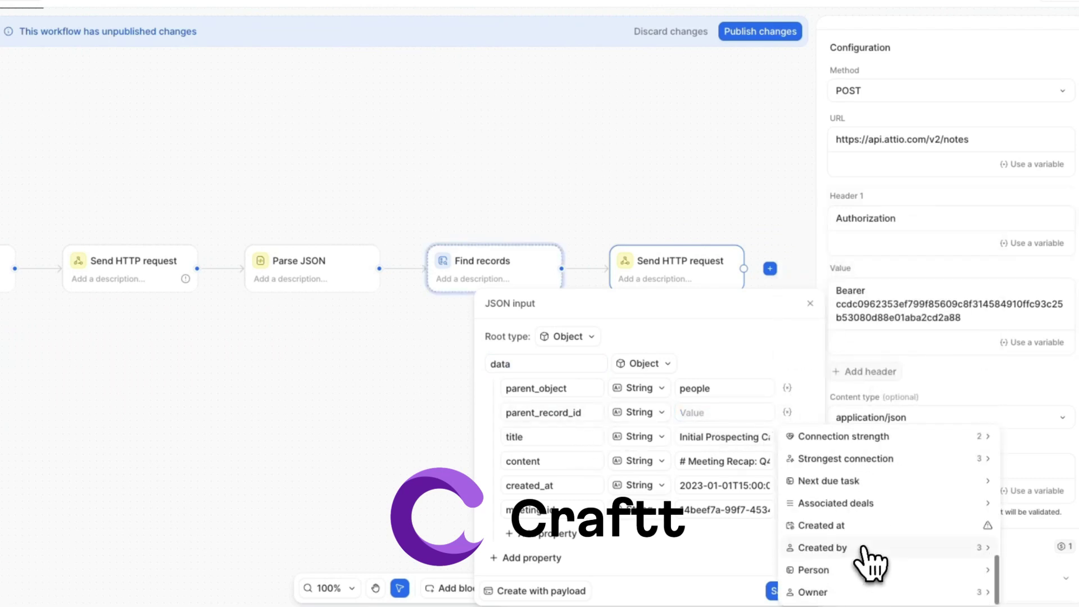
left_click(848, 572)
left_click(837, 513)
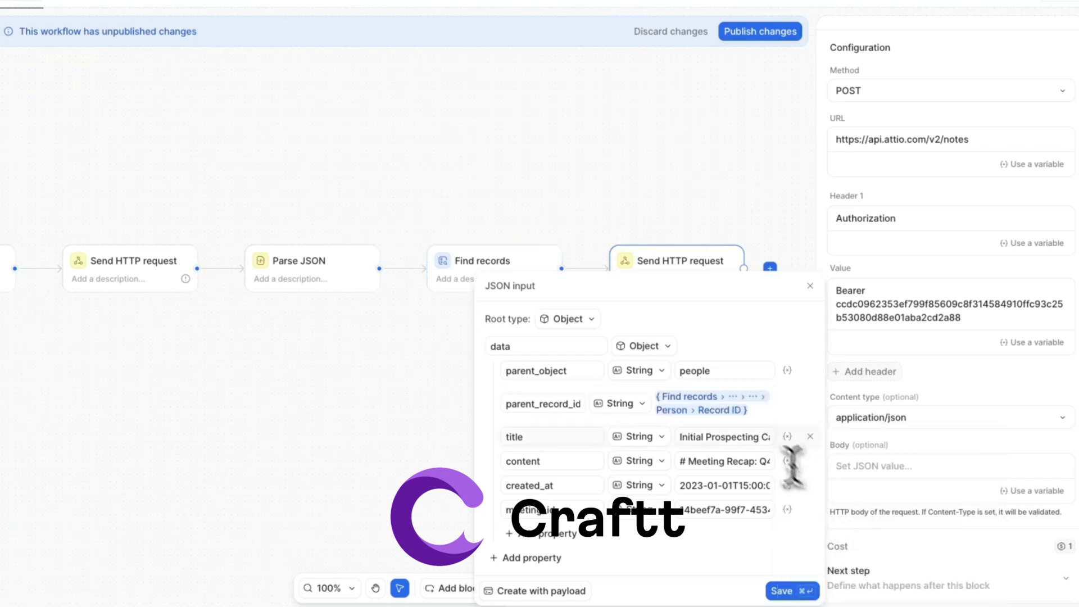
Replace the body's sample title with the title variable from the last Parse JSON block's data.
left_click(787, 436)
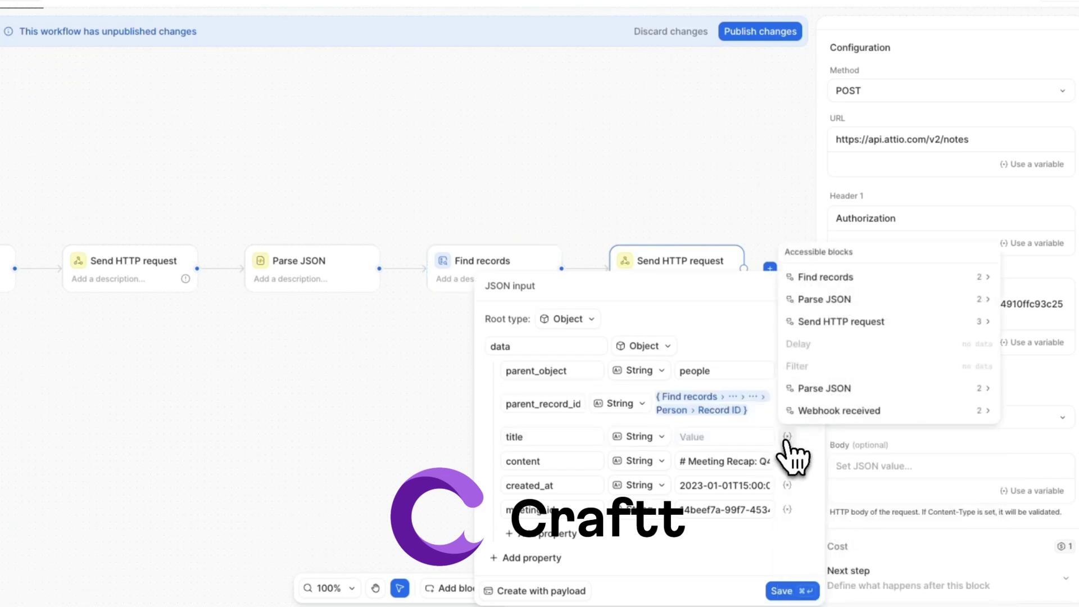
left_click(850, 302)
left_click(866, 487)
left_click(860, 552)
scroll(860, 523, "down", 1)
left_click(844, 531)
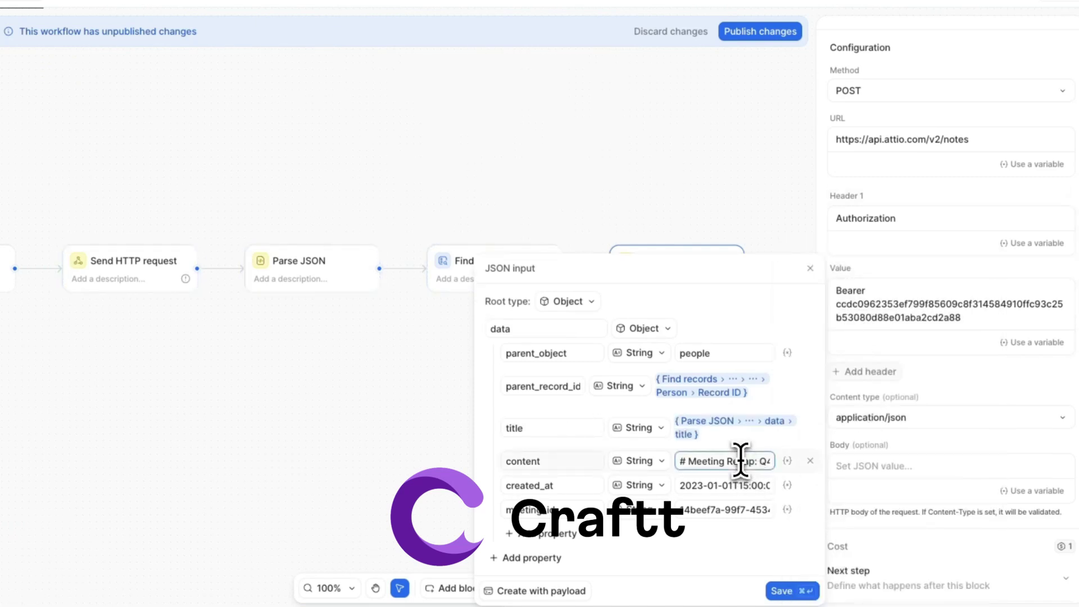
Replace the body's sample content with the content_markdown variable from the last Parse JSON block's data.
left_click(771, 462)
key("ctrl+a")
key("BackSpace")
left_click(787, 460)
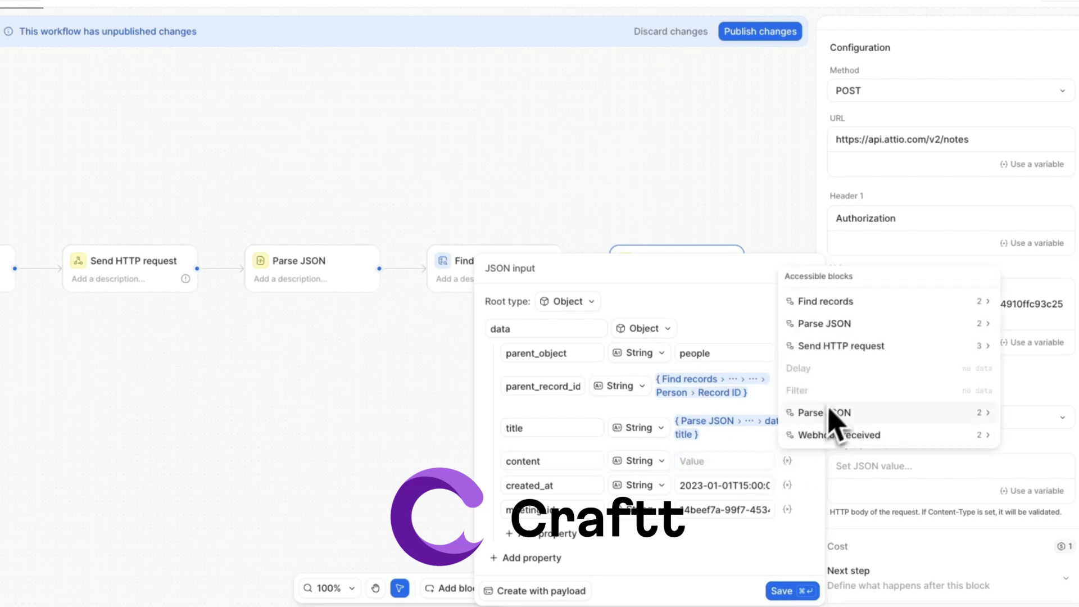
left_click(835, 321)
left_click(852, 511)
left_click(860, 511)
scroll(861, 514, "down", 2)
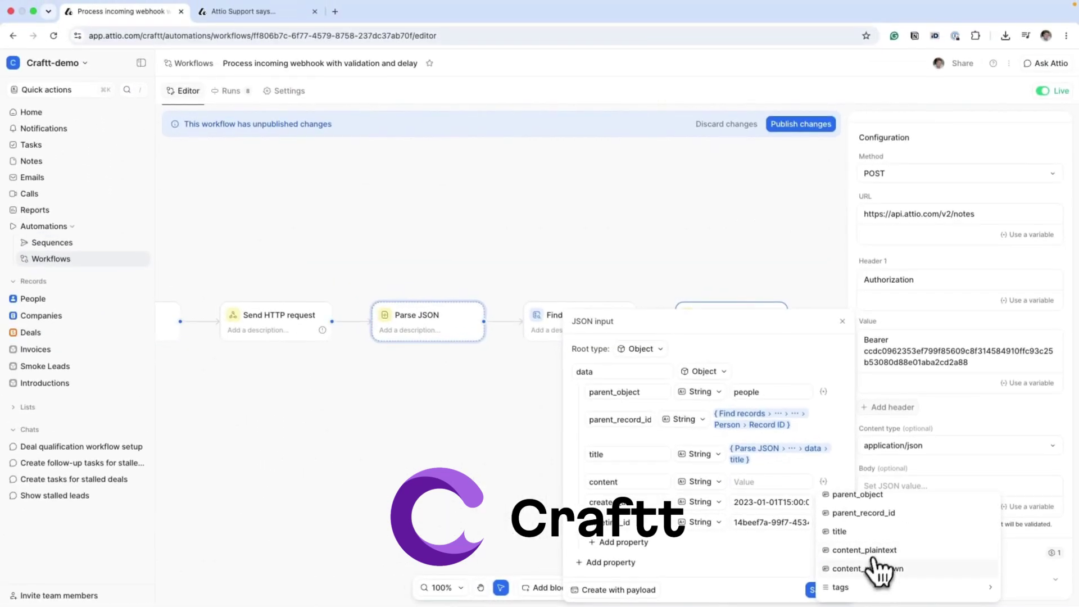
left_click(887, 568)
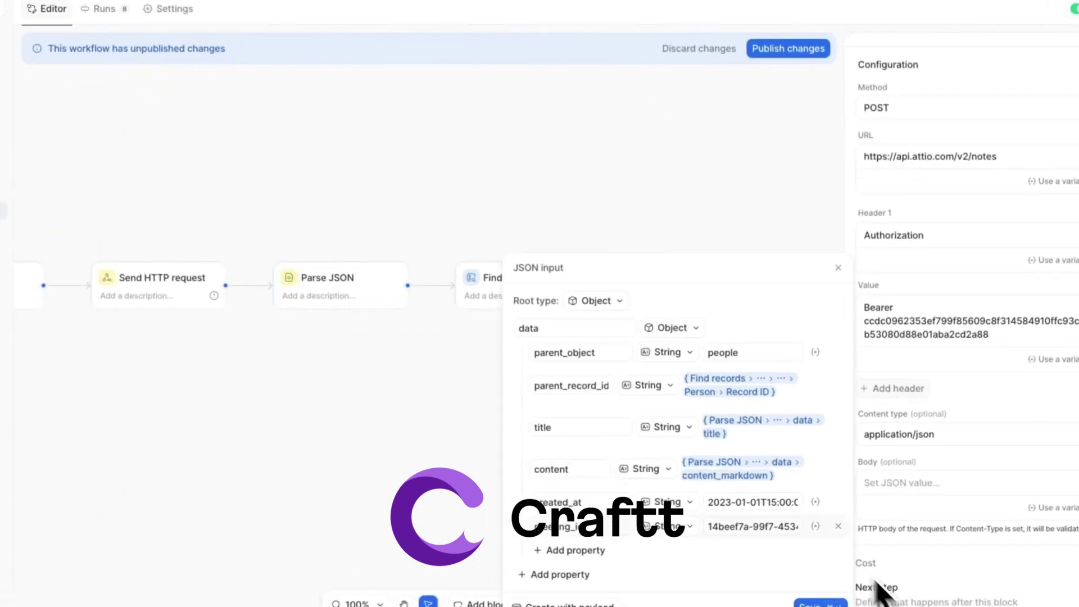
Set the body's created_at to the Webhook received block's Triggered at variable and remove the meeting_id property.
left_click(816, 502)
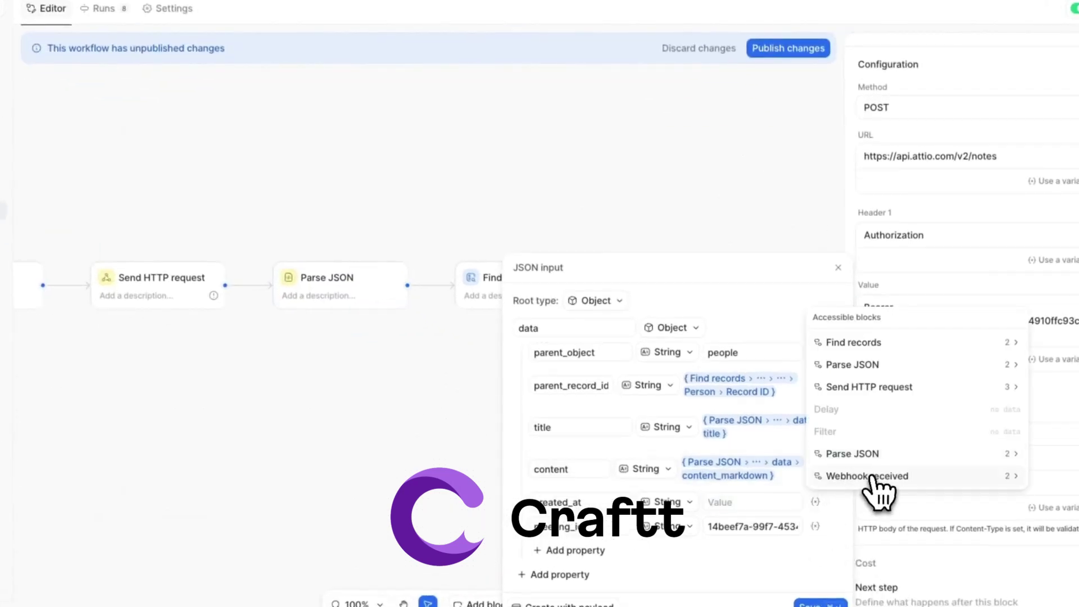
left_click(879, 482)
left_click(879, 574)
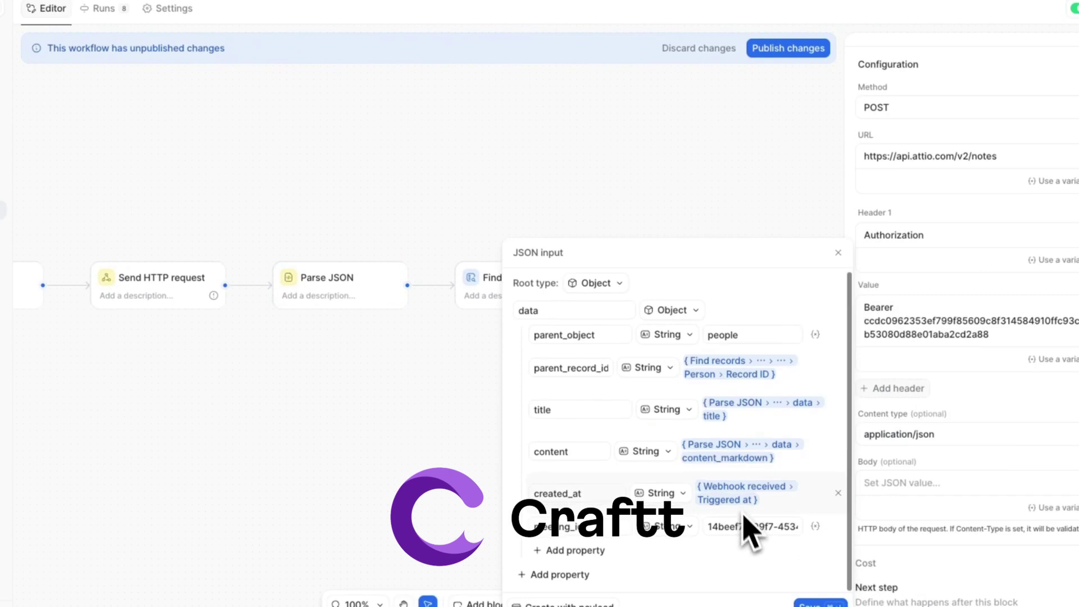
left_click(838, 527)
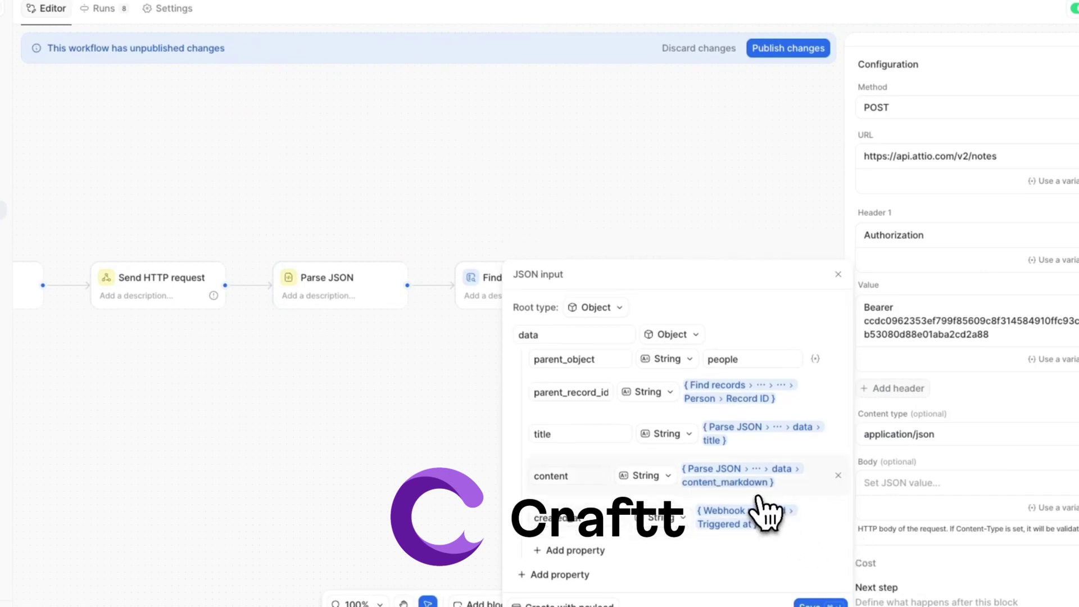
Review the Create a note documentation's cURL request example and its 200 response, checking the note properties.
left_click(284, 11)
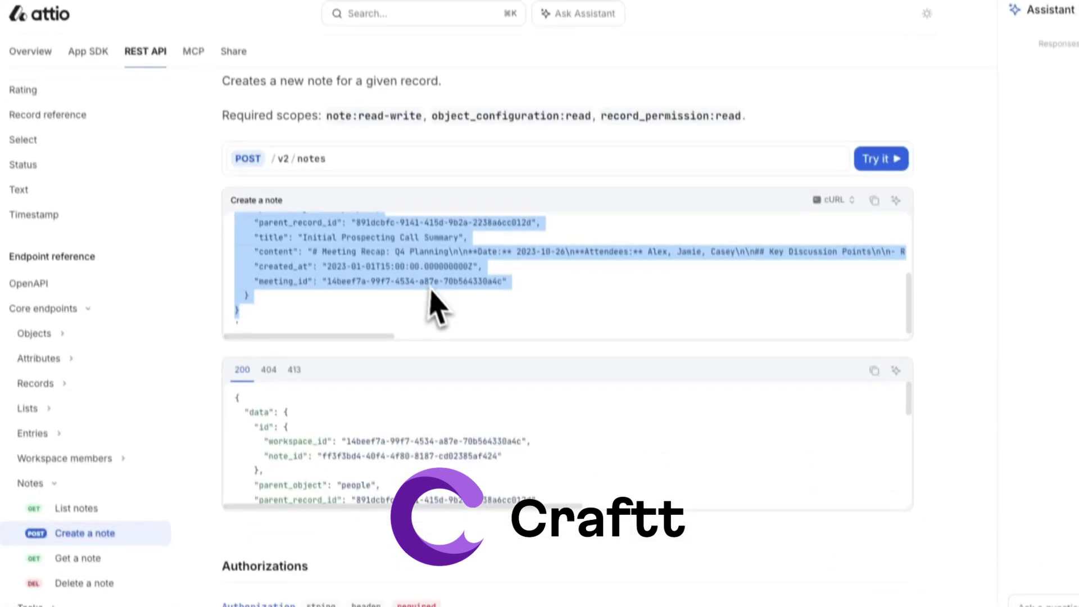
left_click(435, 301)
scroll(438, 288, "up", 2)
scroll(422, 388, "down", 5)
scroll(412, 284, "up", 3)
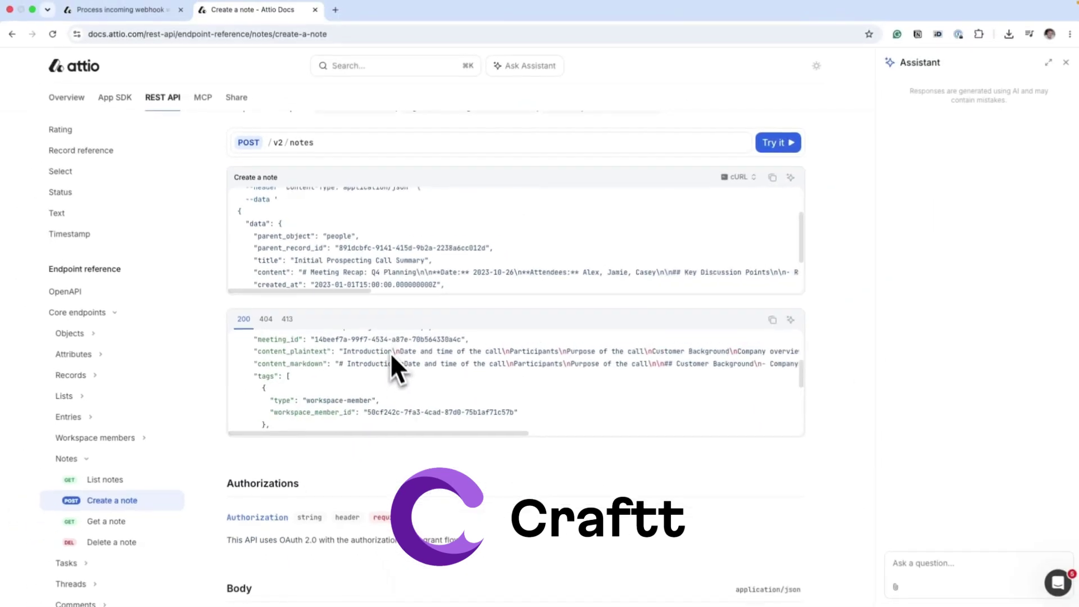
scroll(387, 259, "up", 2)
scroll(387, 260, "down", 4)
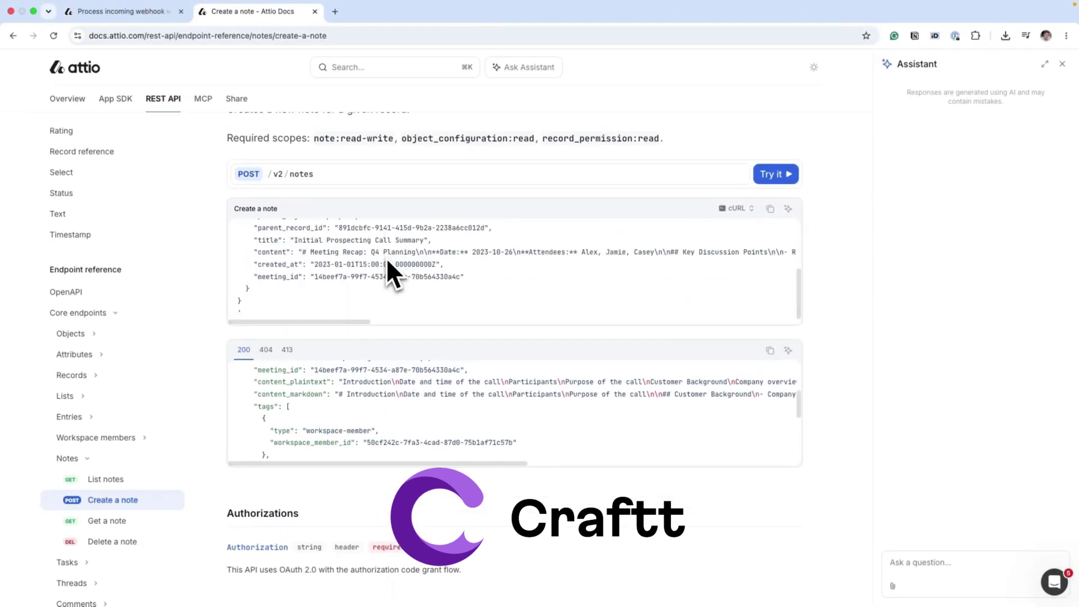
Save the JSON body of the last Send HTTP request block and publish the workflow changes.
left_click(159, 20)
left_click(956, 604)
left_click(917, 146)
left_click(599, 377)
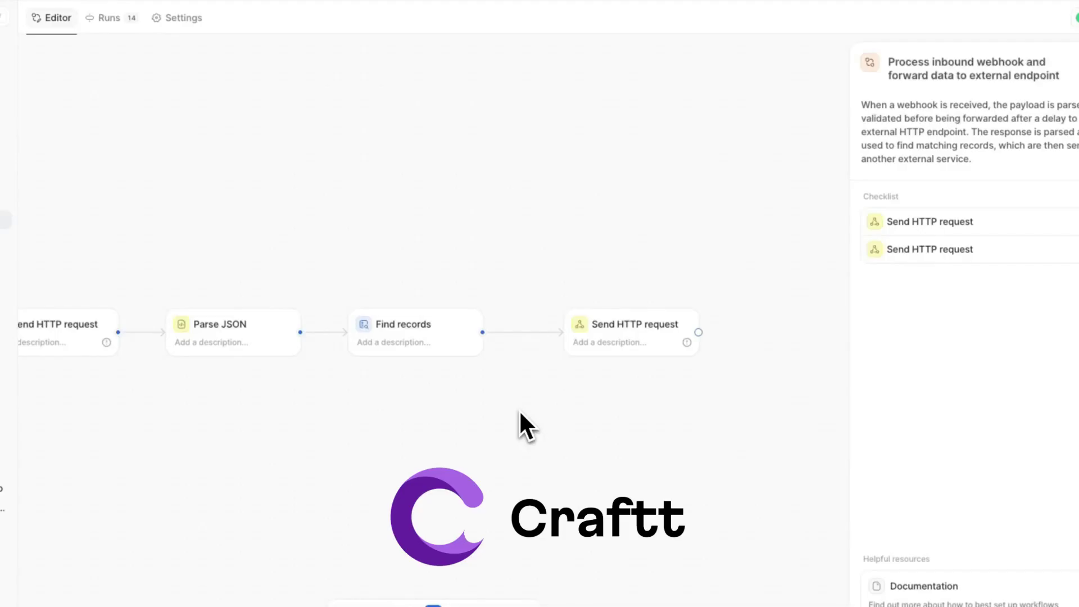
Review the last Send HTTP request block's JSON body, including its markdown format property, against the Create a note documentation.
left_click(631, 334)
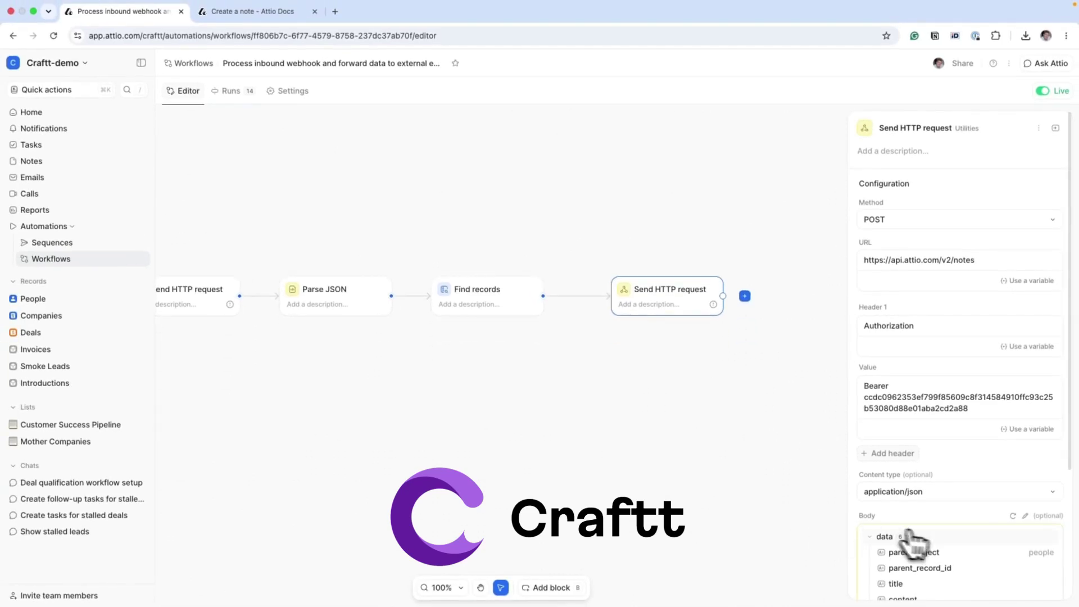
scroll(956, 554, "down", 1)
left_click(1025, 497)
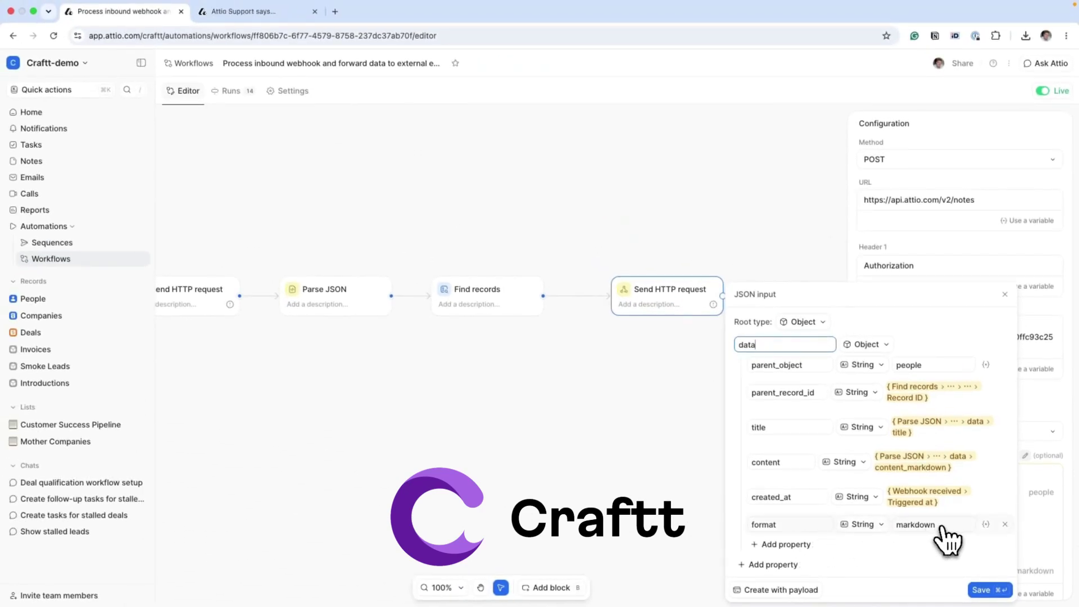
left_click(253, 11)
left_click(380, 319)
scroll(380, 318, "up", 2)
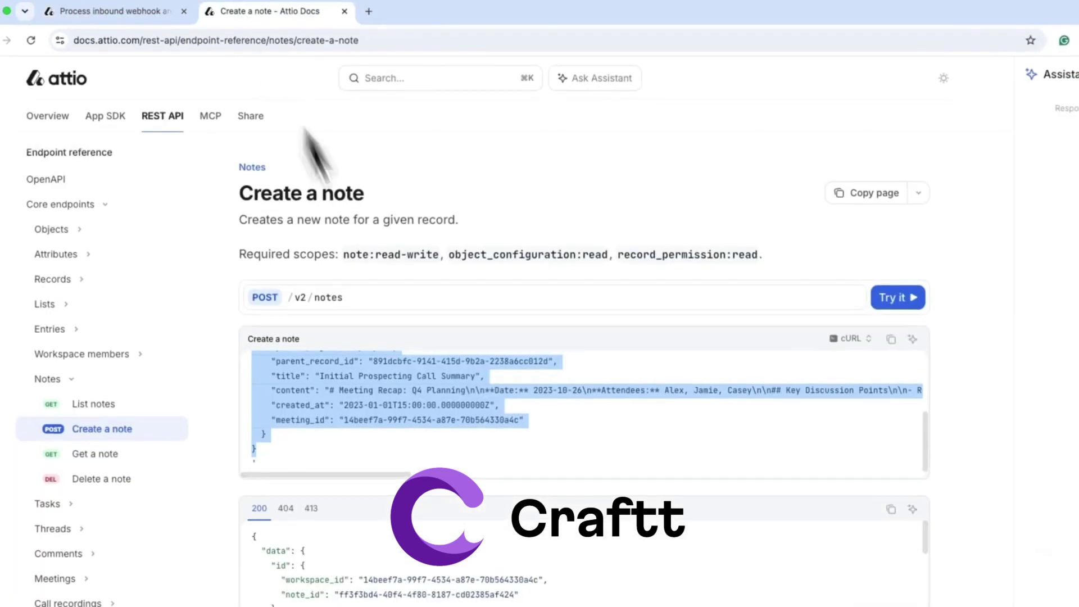
scroll(422, 379, "down", 1)
left_click(124, 12)
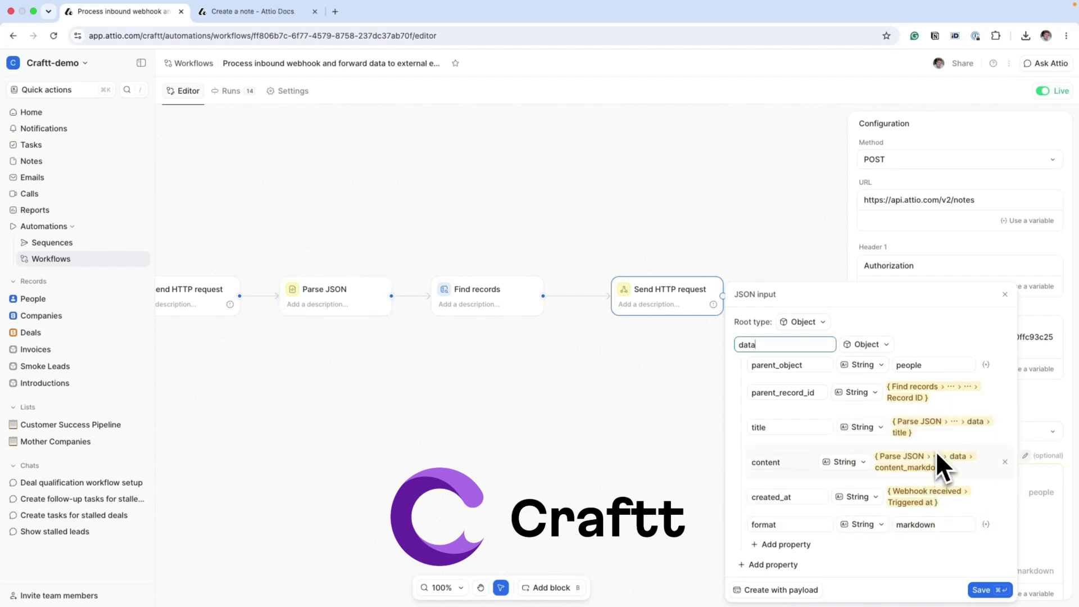
left_click(981, 589)
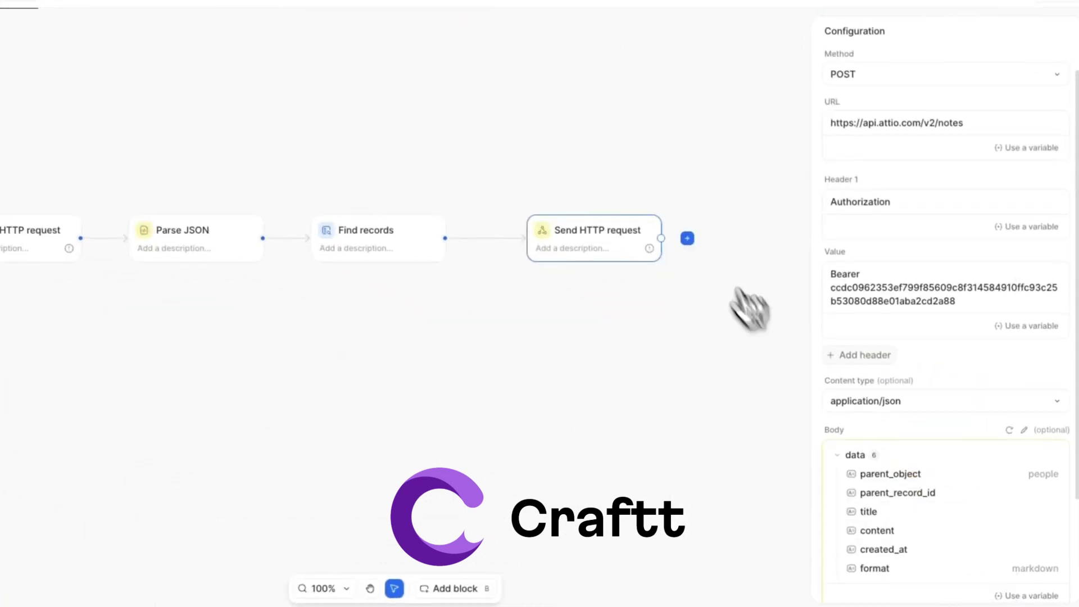
Create a test note titled "Demo" on the Invoice for February record and close it.
left_click(56, 349)
left_click(258, 130)
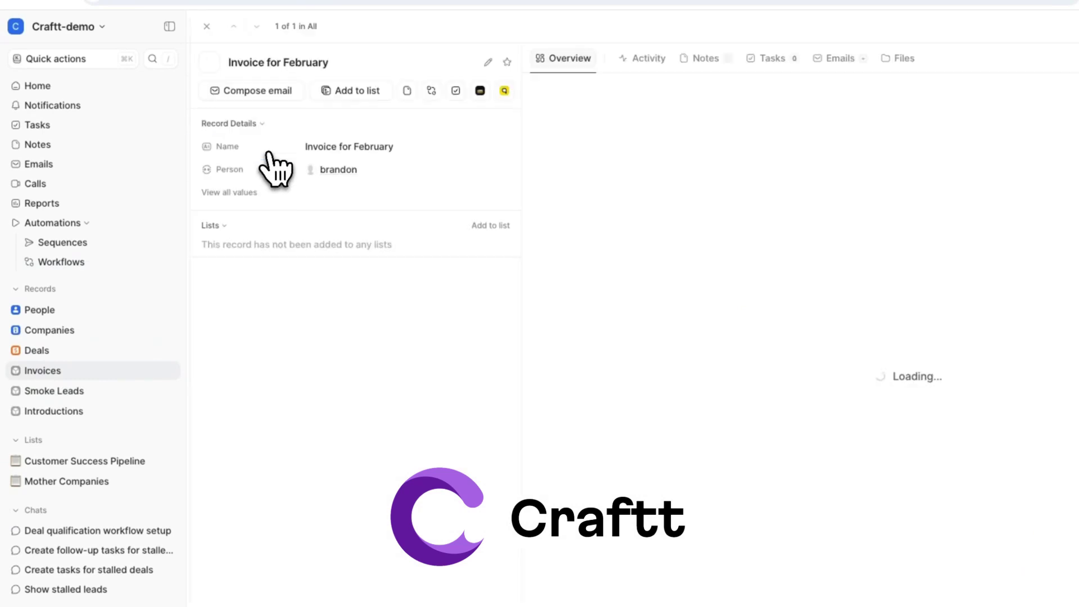
left_click(706, 58)
left_click(924, 316)
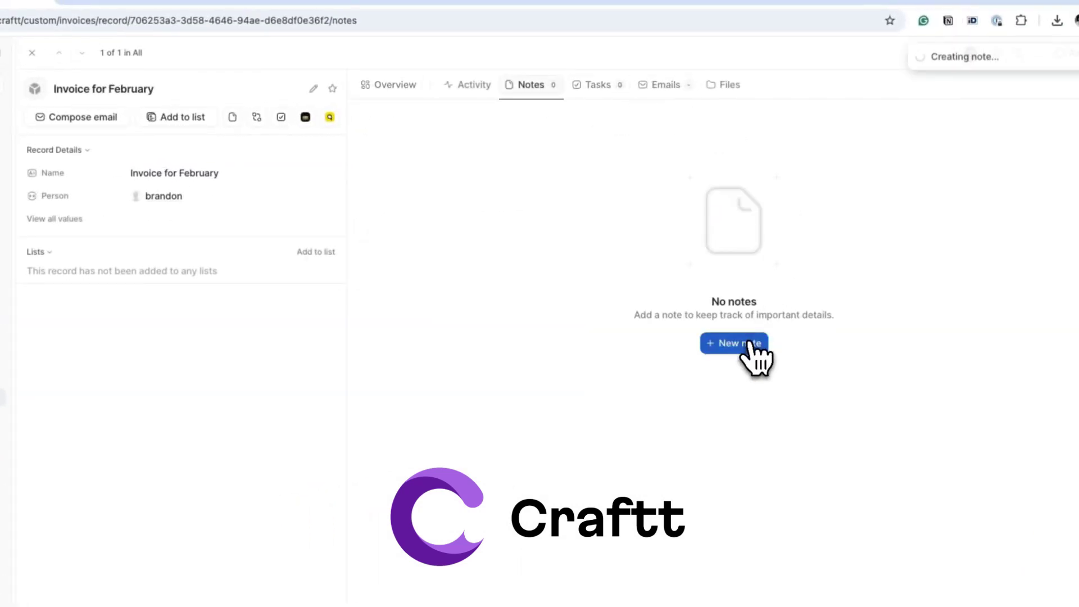
type("Demo")
key("Return")
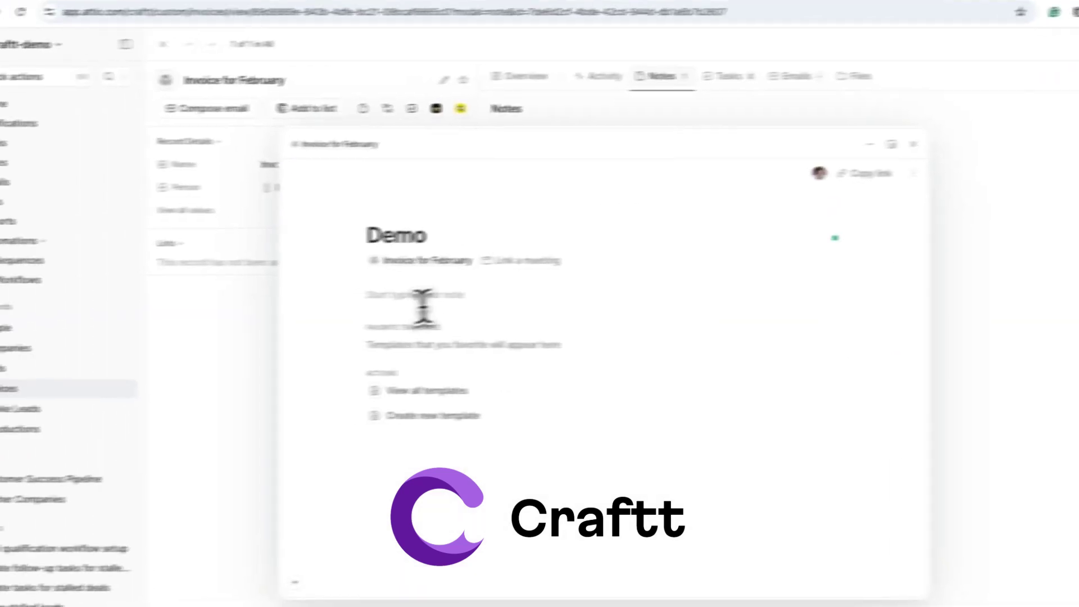
type("dem")
key("Escape")
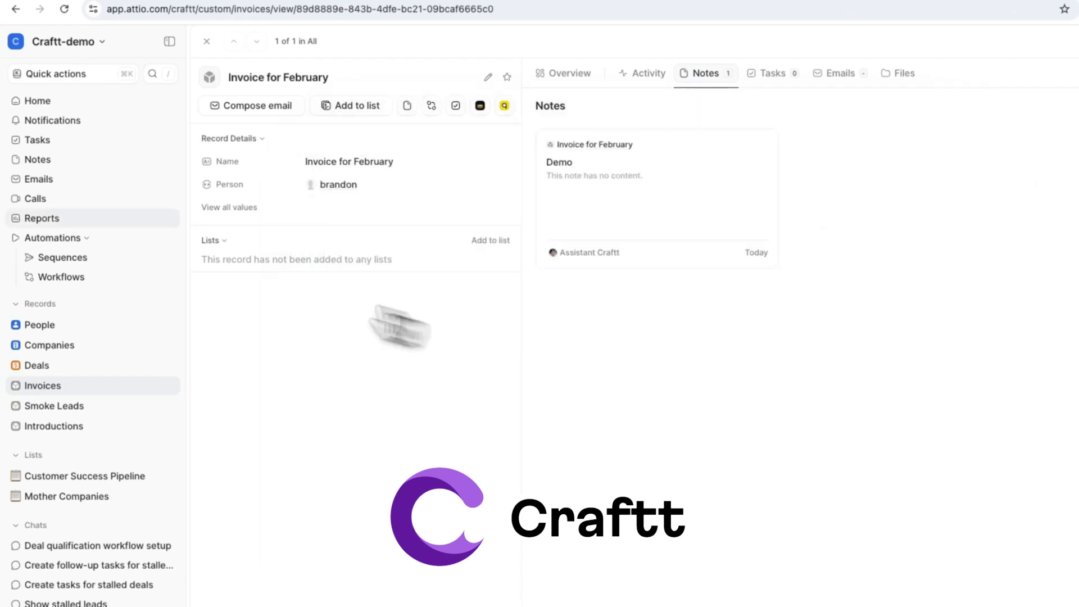
Follow Run #15 of the workflow through the Delay block and examine the final Send HTTP request block's outputs.
left_click(56, 276)
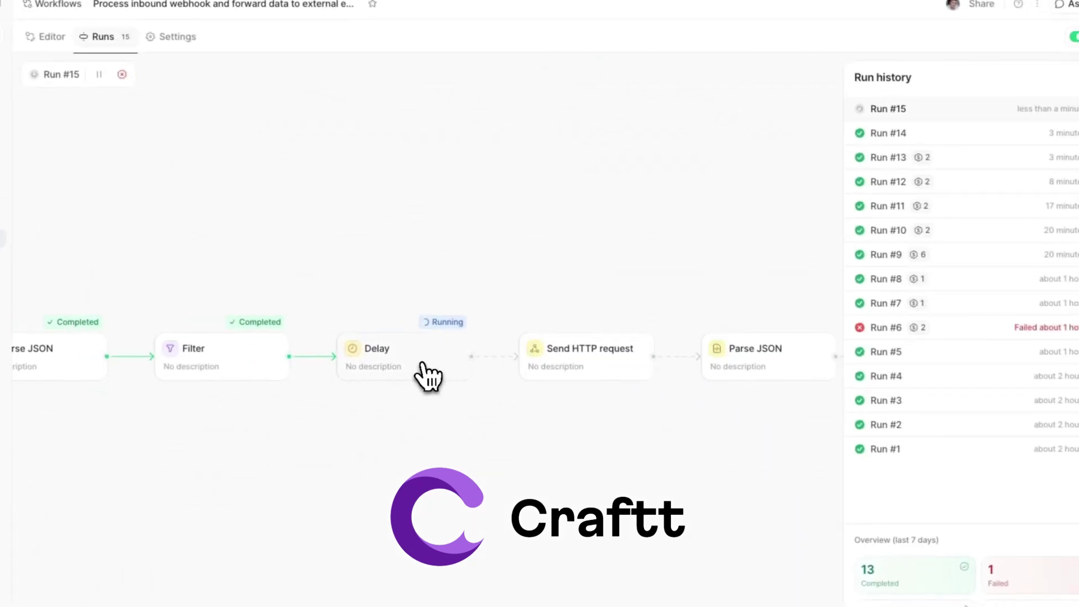
left_click(429, 377)
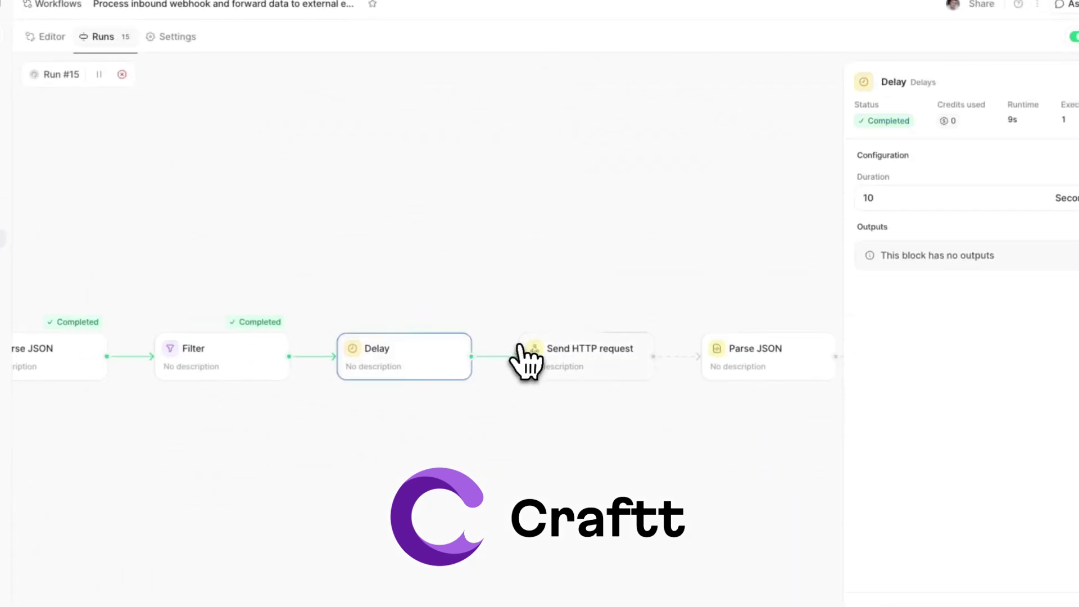
left_click(661, 335)
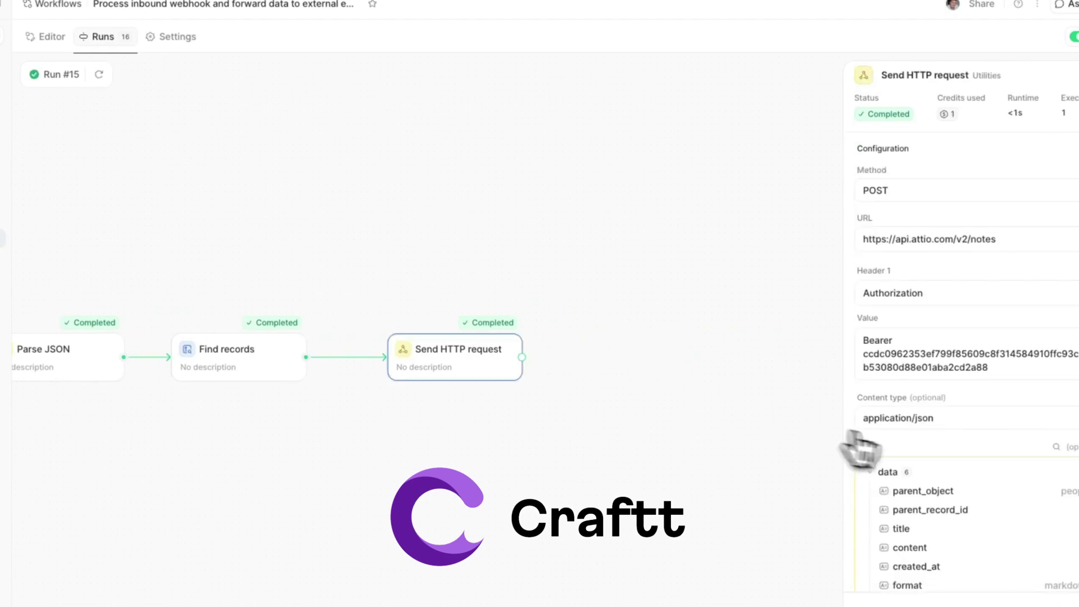
scroll(885, 459, "down", 3)
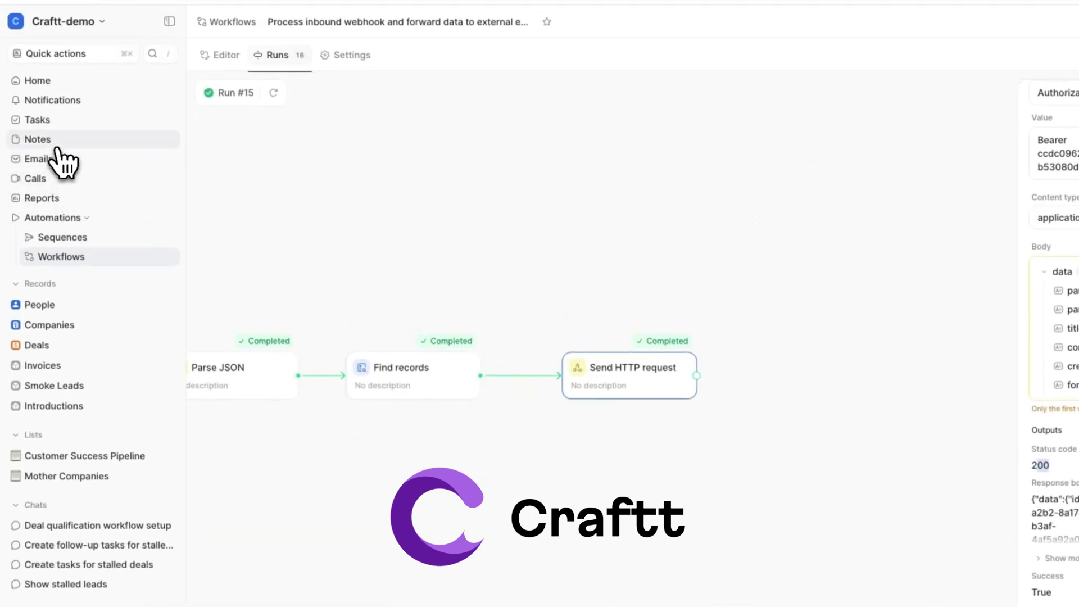
Open the copied Demo note linked to the invoice's person from the notes list to check its title and content.
left_click(55, 145)
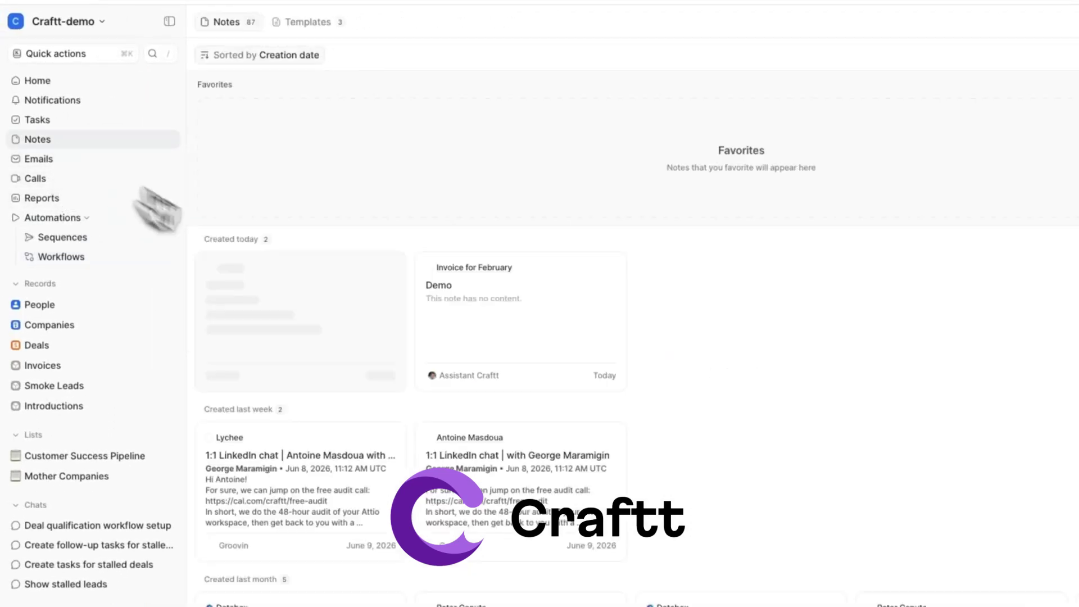
left_click(466, 280)
left_click(306, 315)
left_click(306, 319)
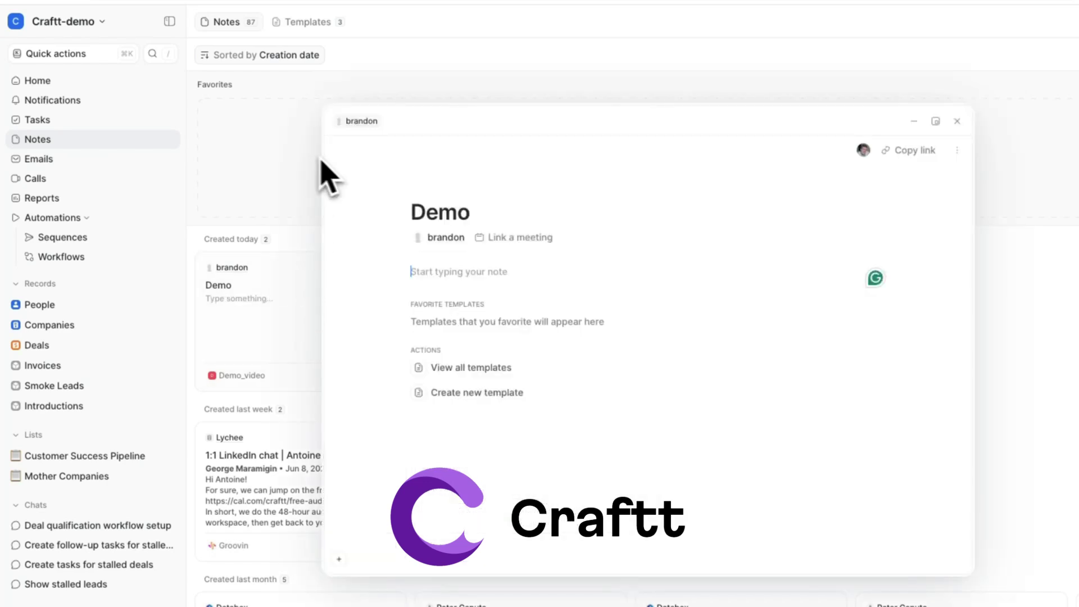
left_click(240, 223)
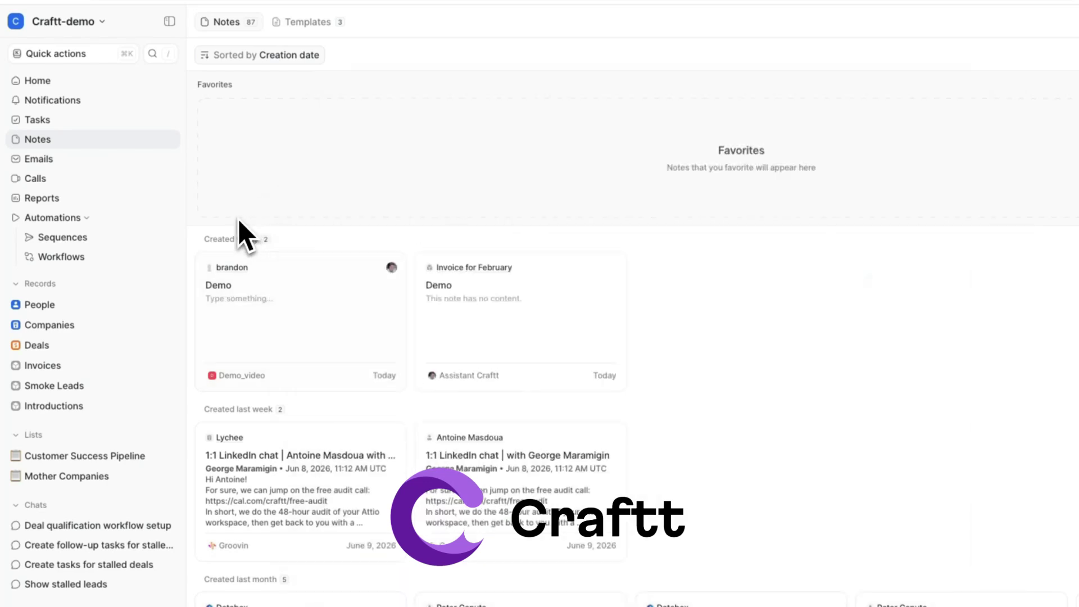
Change the duration of the workflow's Delay block and publish the changes.
left_click(76, 260)
left_click(455, 270)
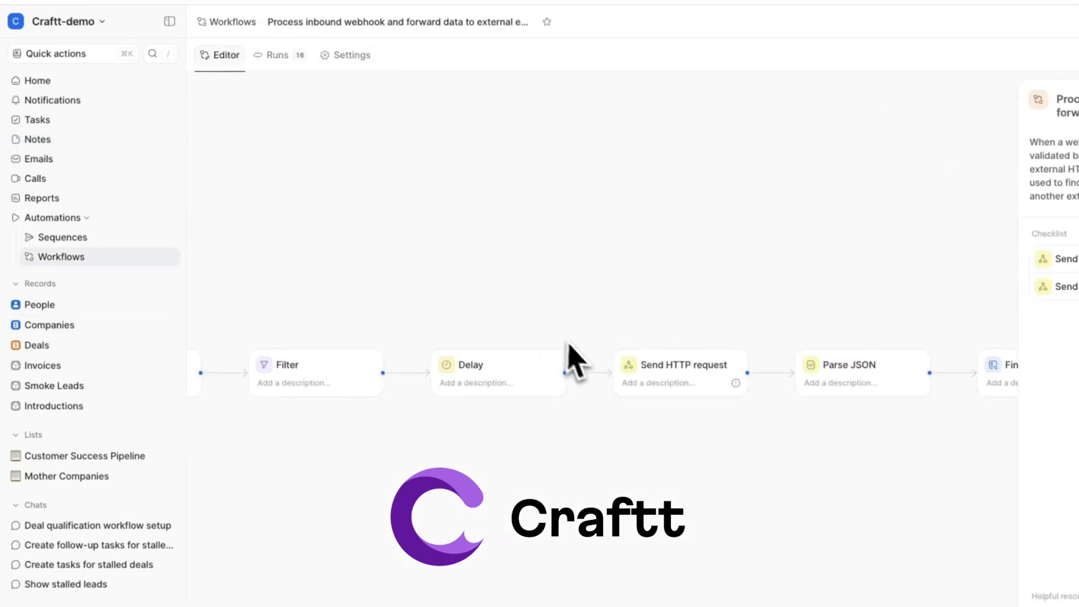
left_click(519, 376)
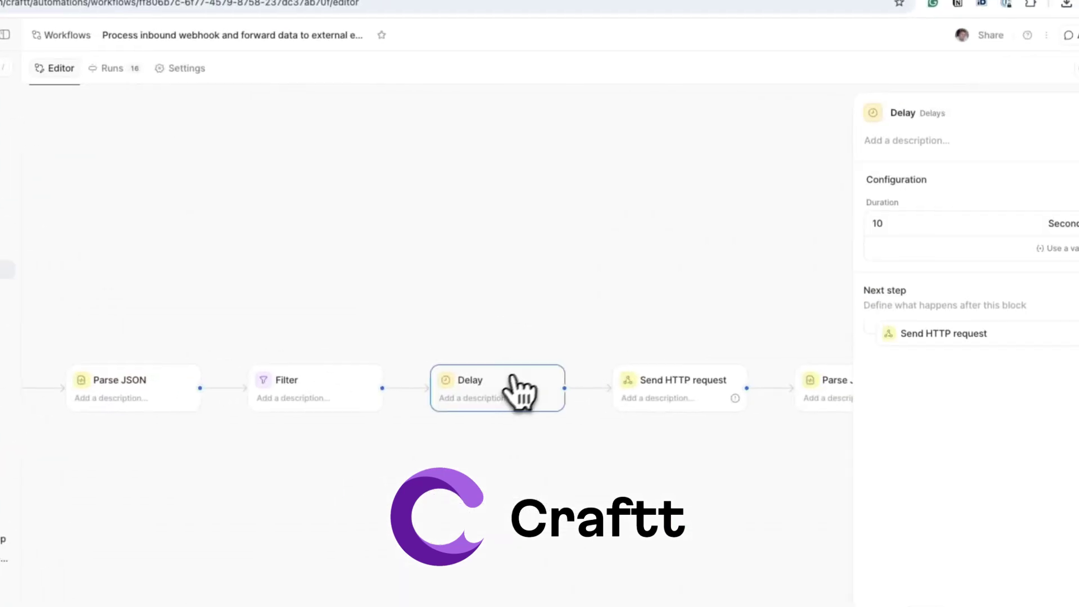
left_click(909, 222)
left_click(832, 323)
left_click(798, 108)
left_click(614, 386)
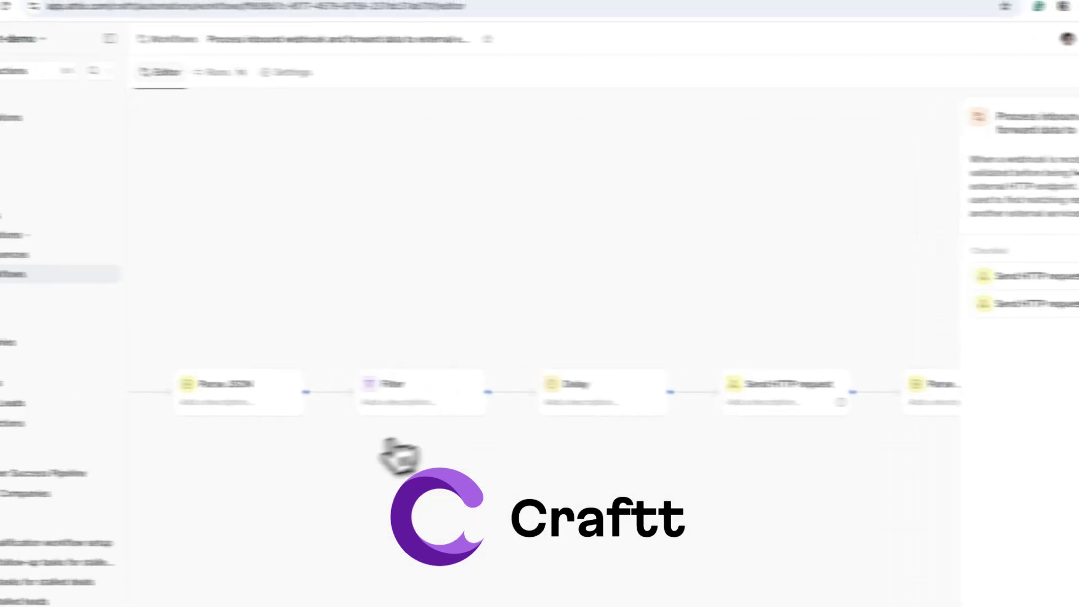
Create a note titled "Another note" with the content "another note" on the Invoice for February record.
left_click(42, 384)
left_click(275, 165)
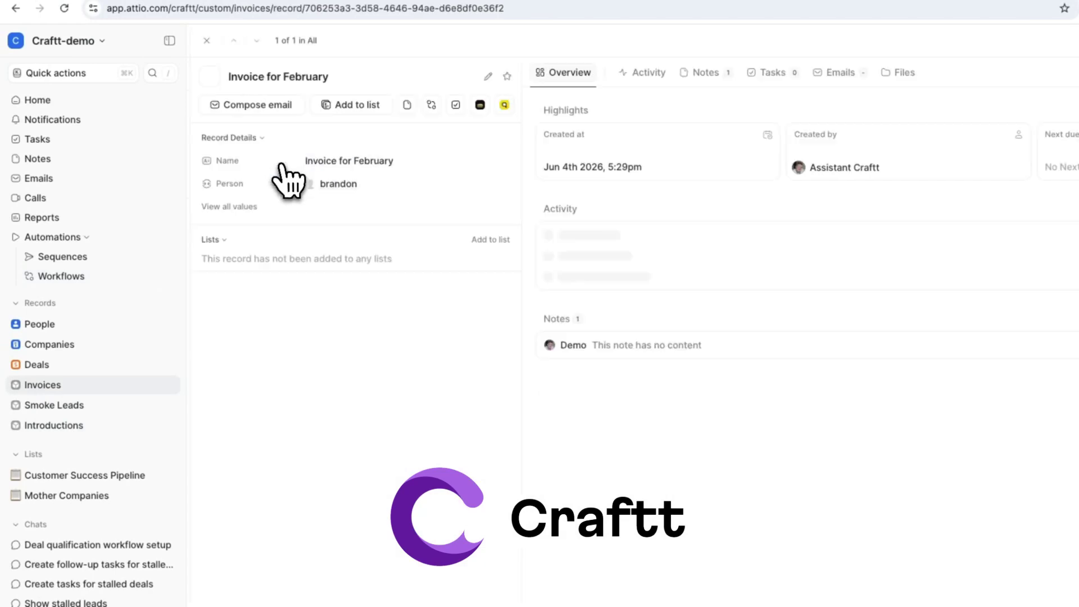
left_click(537, 108)
left_click(1047, 140)
type("Another note")
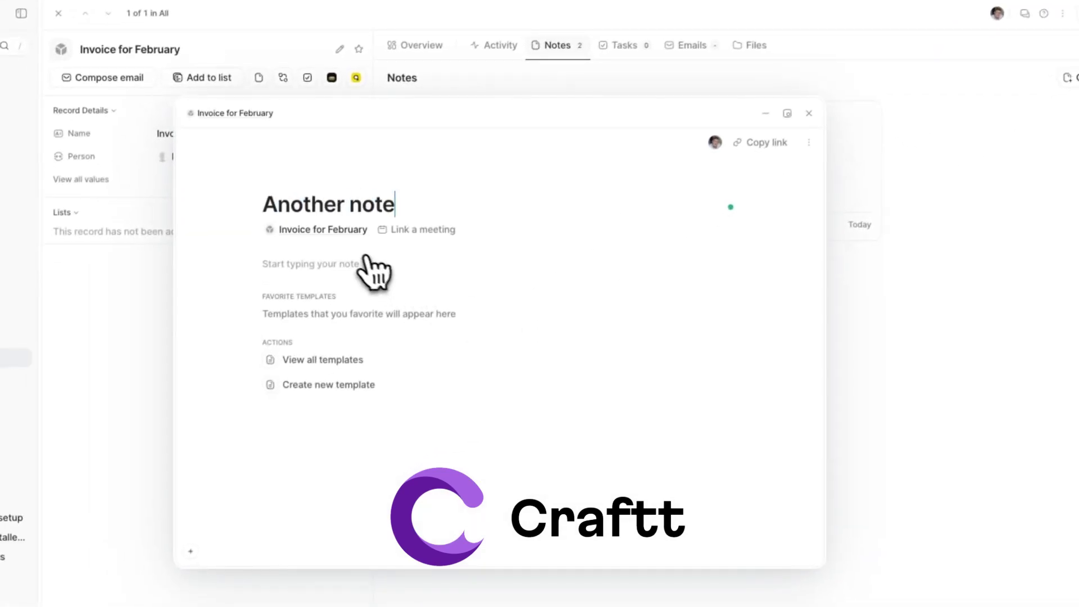
type("another note")
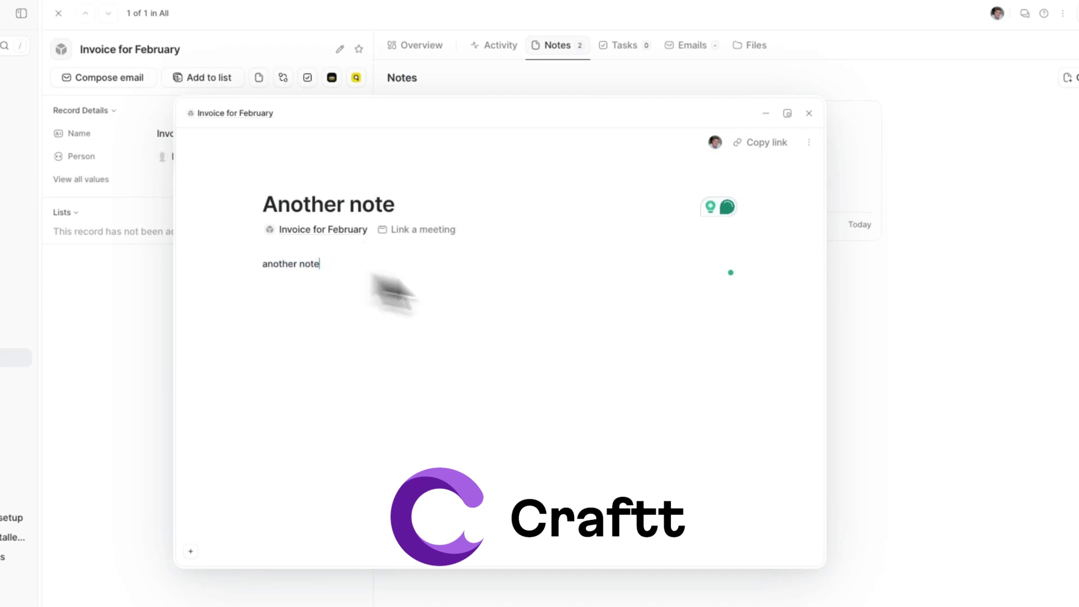
left_click(900, 374)
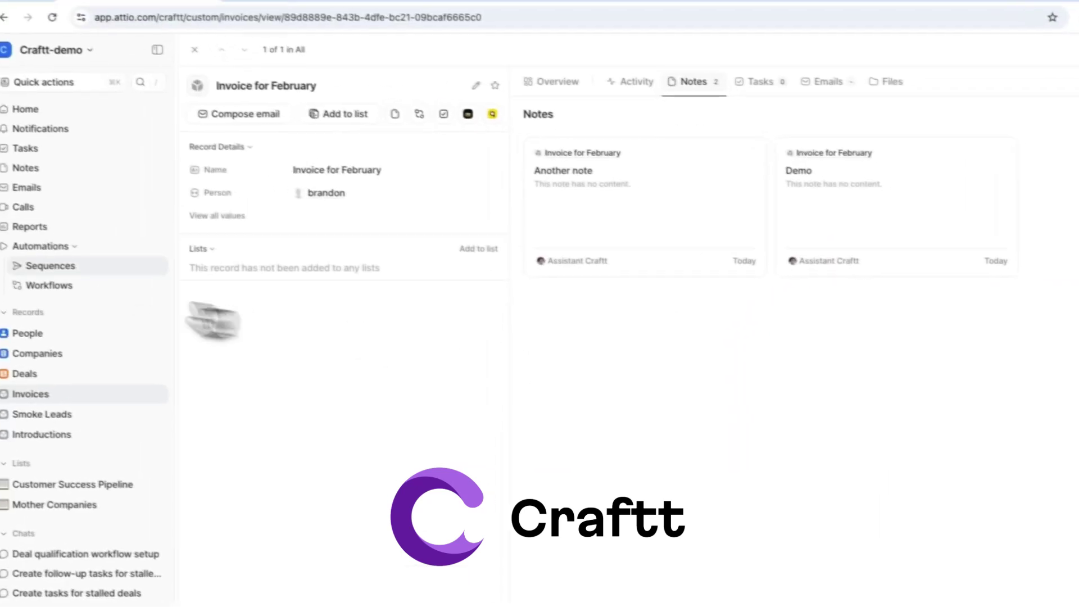
Follow Run #17 of the webhook workflow and examine the status code and response body of its last Send HTTP request.
left_click(54, 283)
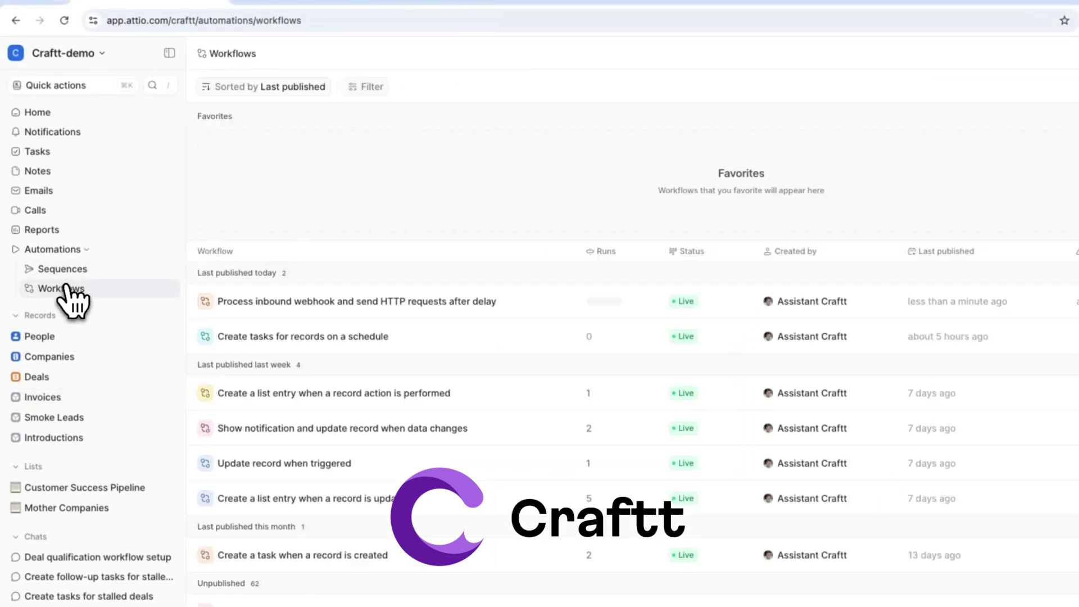
left_click(349, 304)
left_click(272, 84)
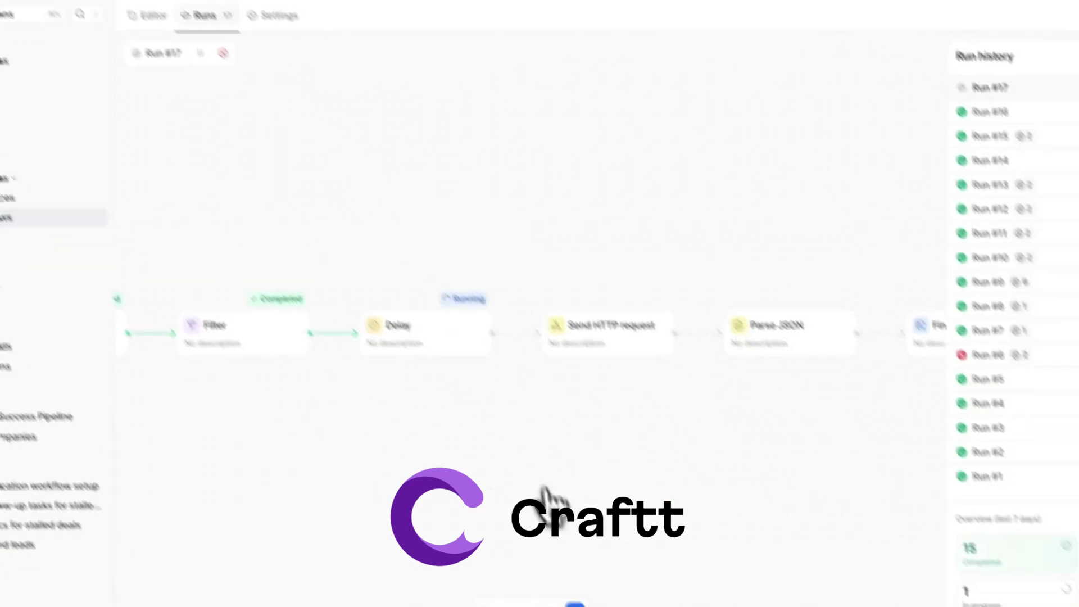
left_click(488, 331)
scroll(882, 426, "down", 5)
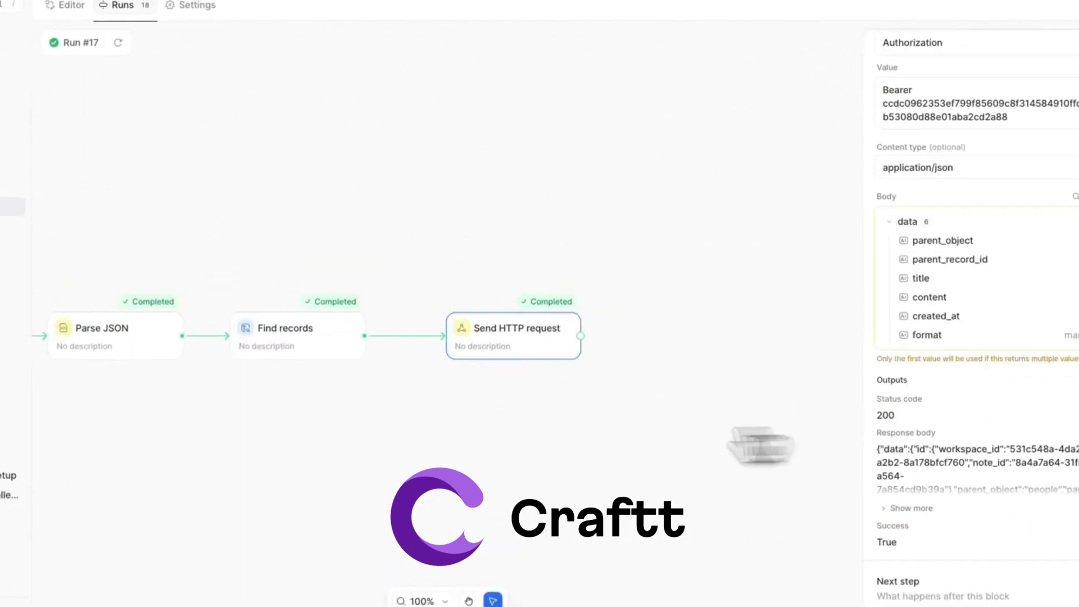
Compare the Invoice for February's "Another note" with its copy linked to the person in the notes list.
left_click(63, 139)
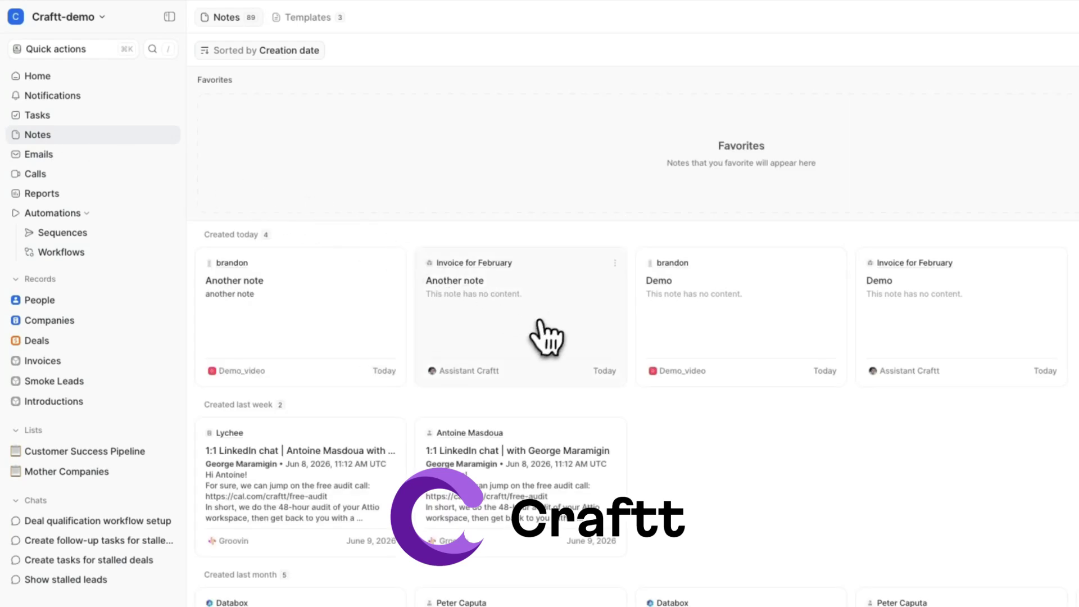
left_click(496, 336)
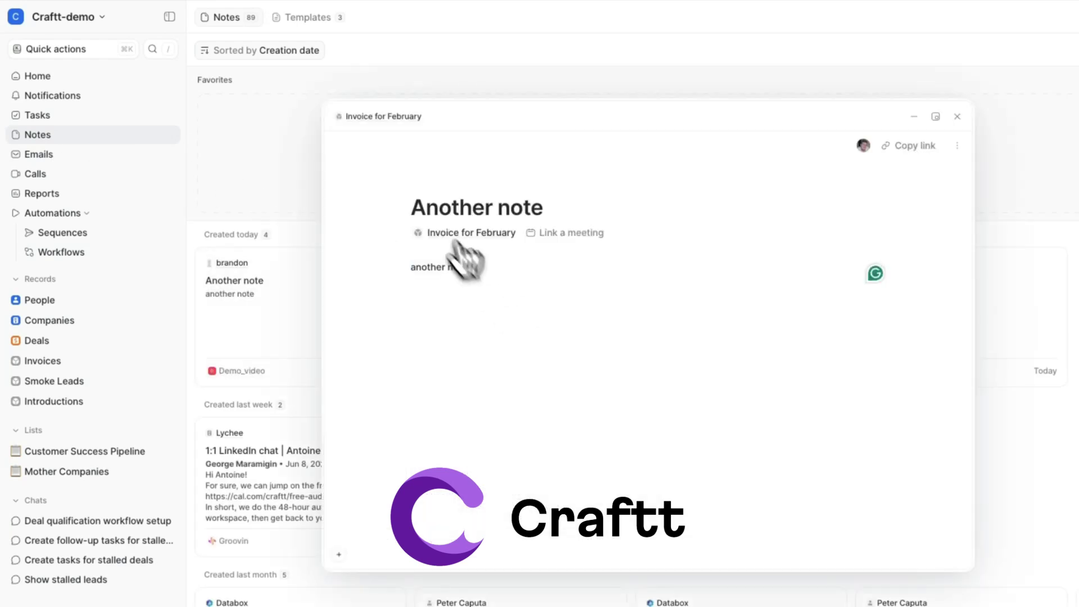
left_click(279, 251)
left_click(304, 292)
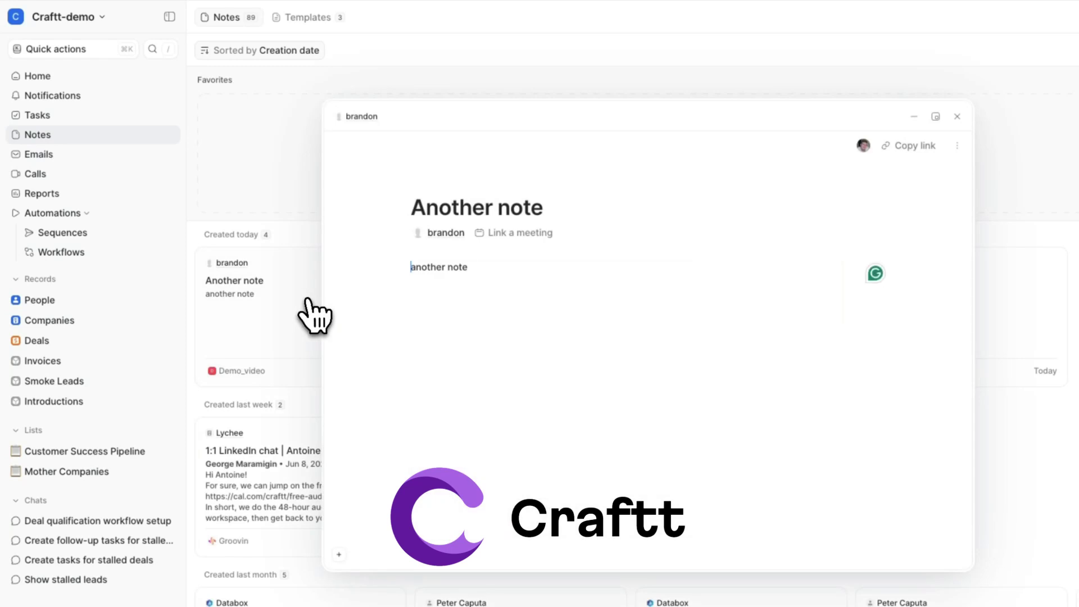